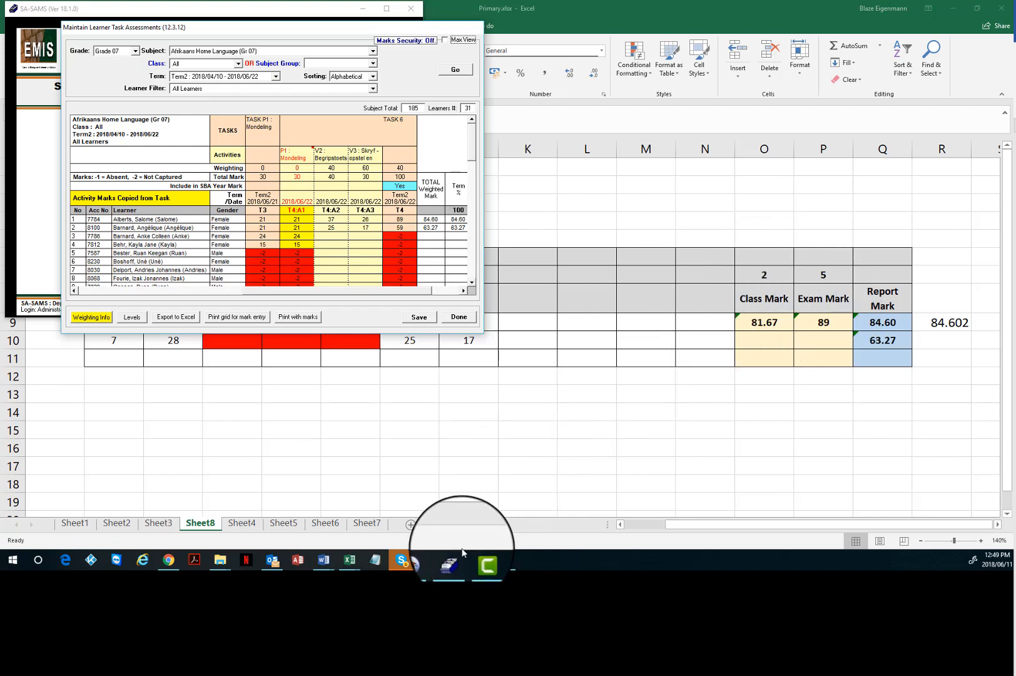
Switch from the SA-SAMS window to the Primary.xlsx workbook.
left_click(428, 565)
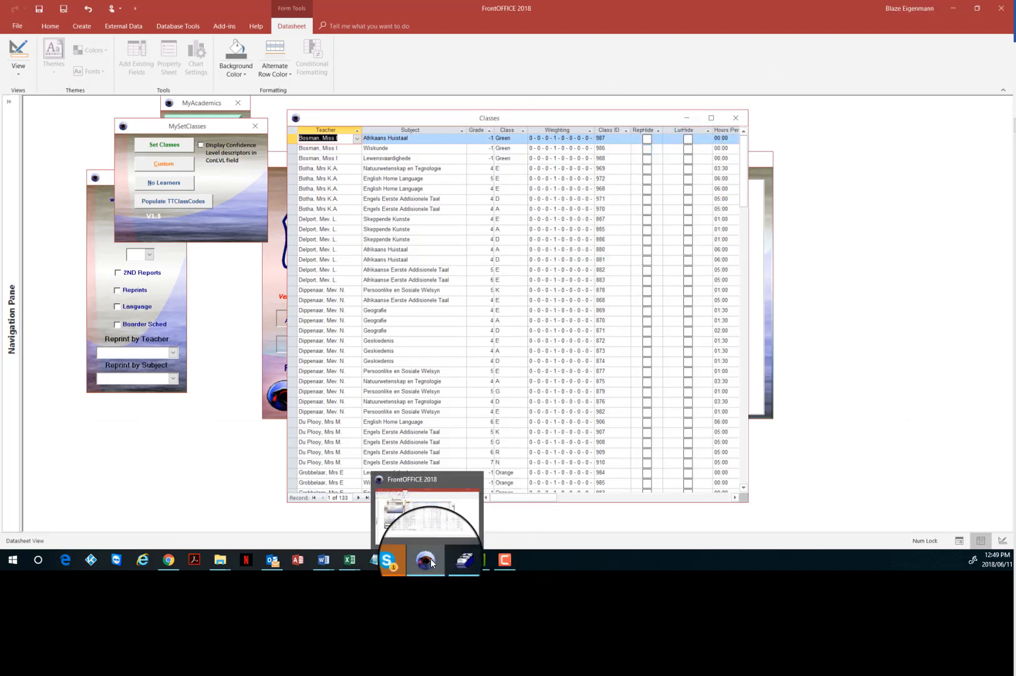
left_click(350, 559)
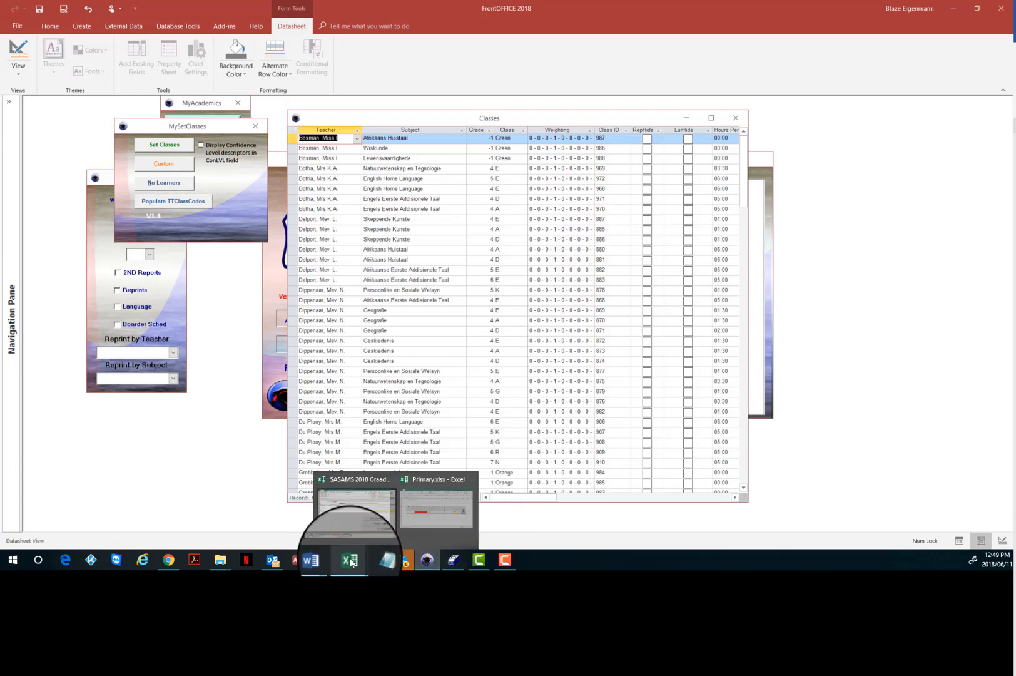
left_click(404, 523)
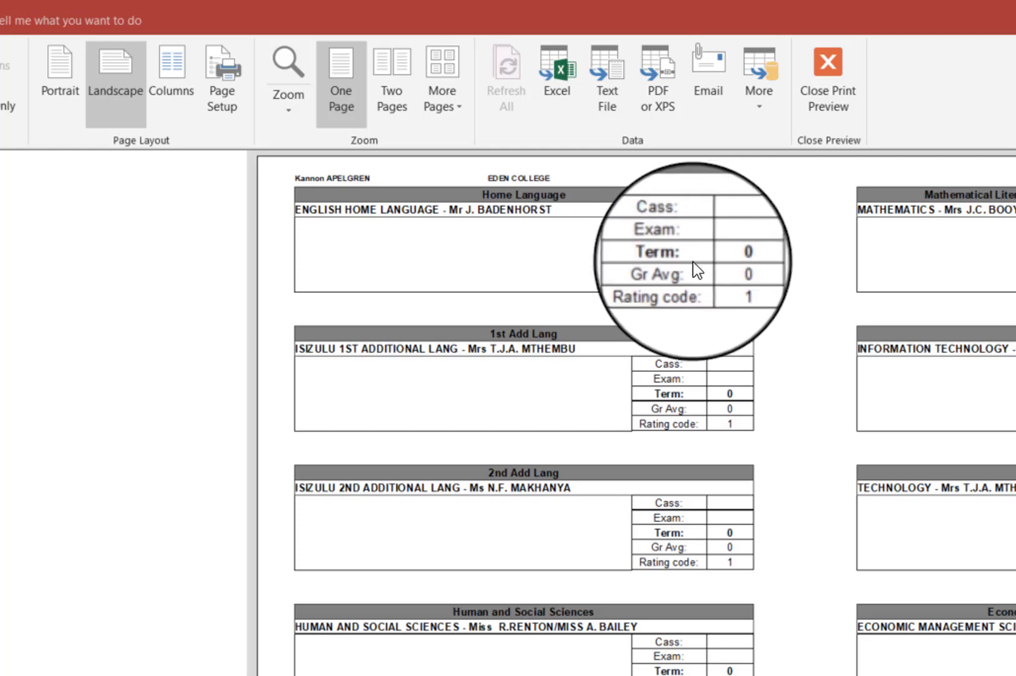
Open the learner report from its print preview in Design View.
right_click(709, 292)
left_click(627, 295)
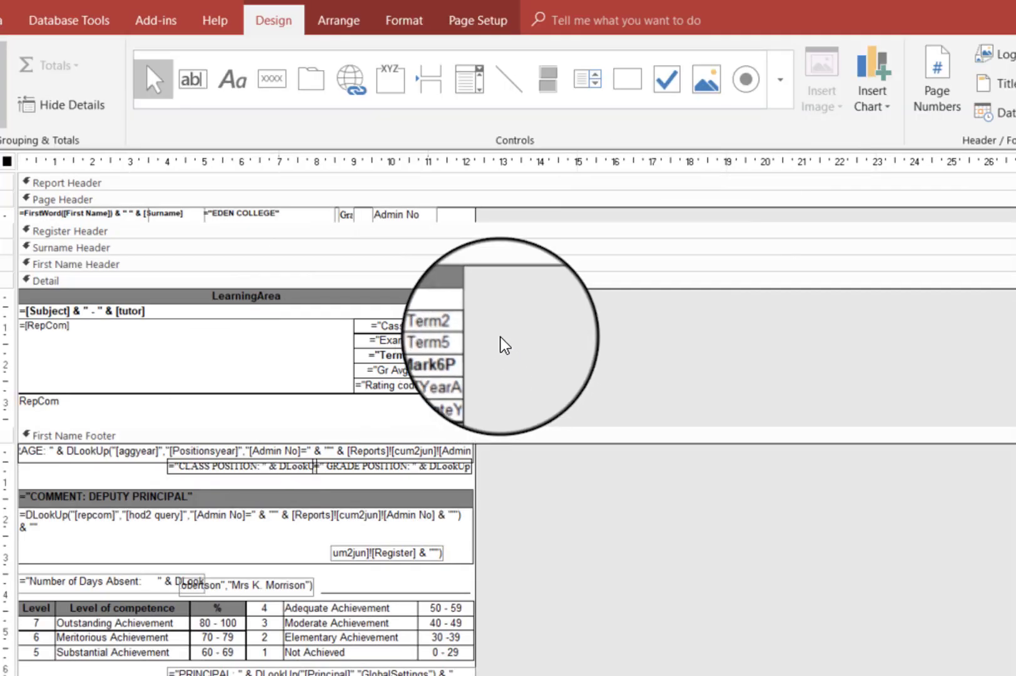
Inspect the Term2, Term5 and Mark6P controls in the report's detail section.
left_click(448, 328)
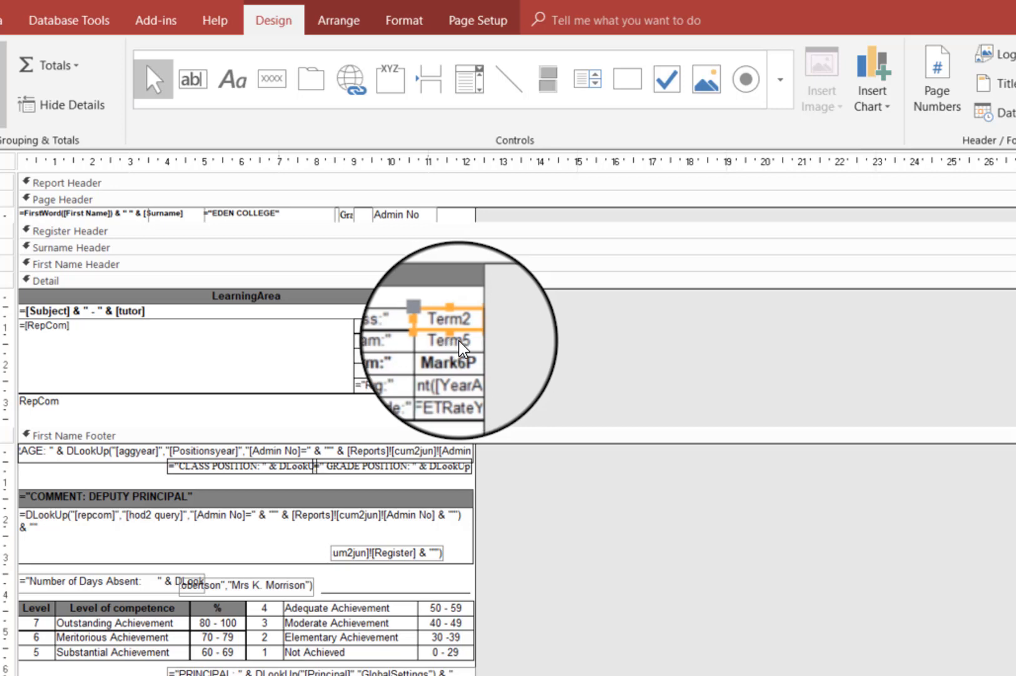
left_click(459, 341)
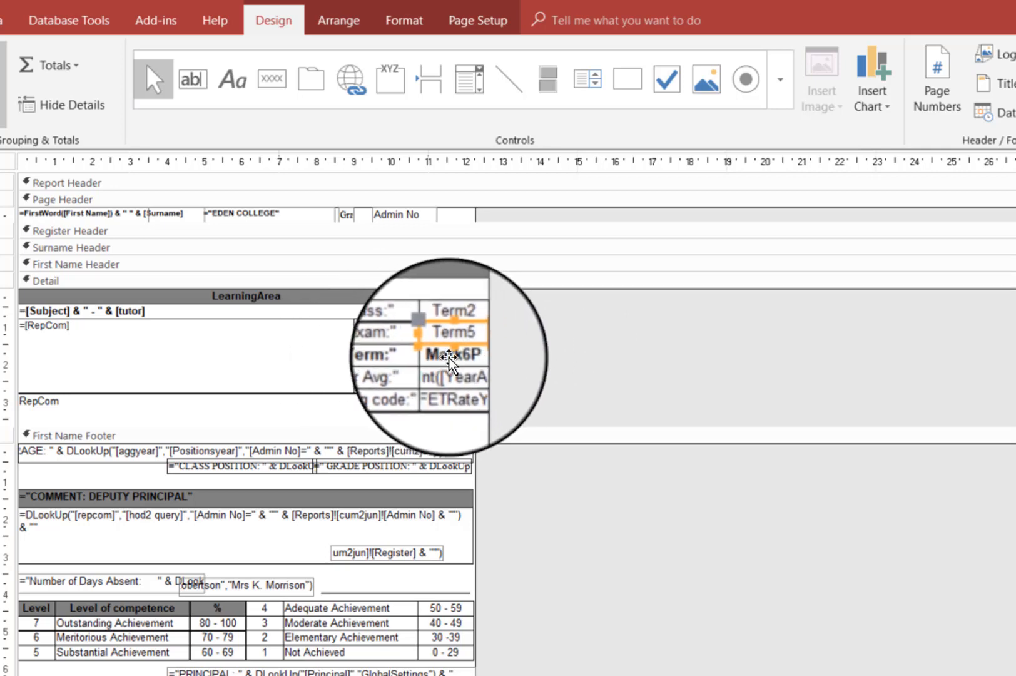
left_click(448, 355)
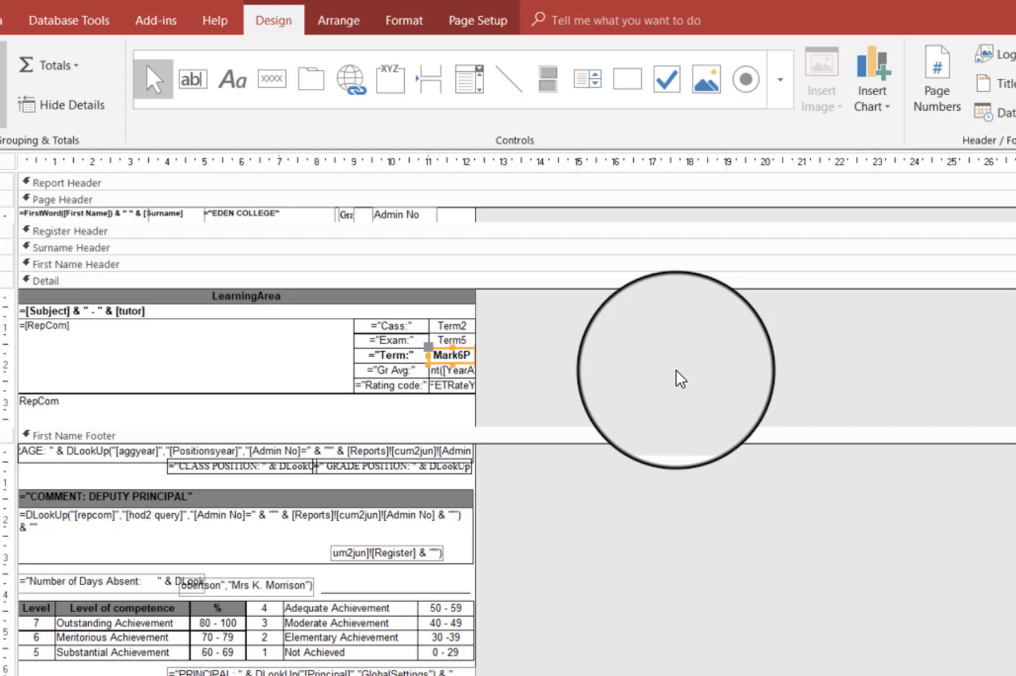
left_click(470, 341)
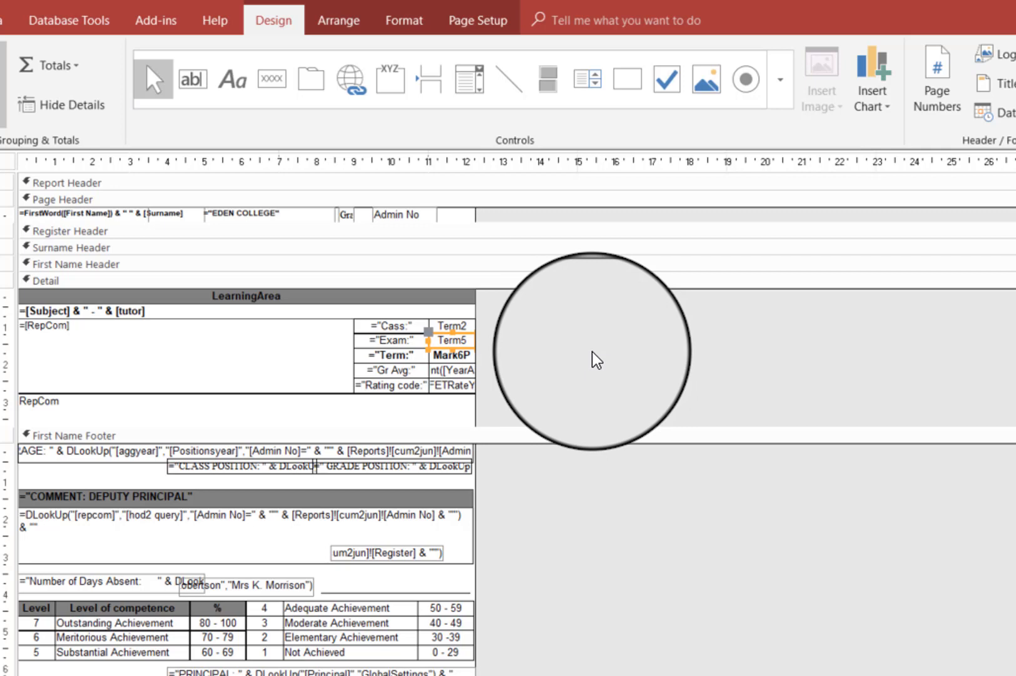
left_click(467, 354)
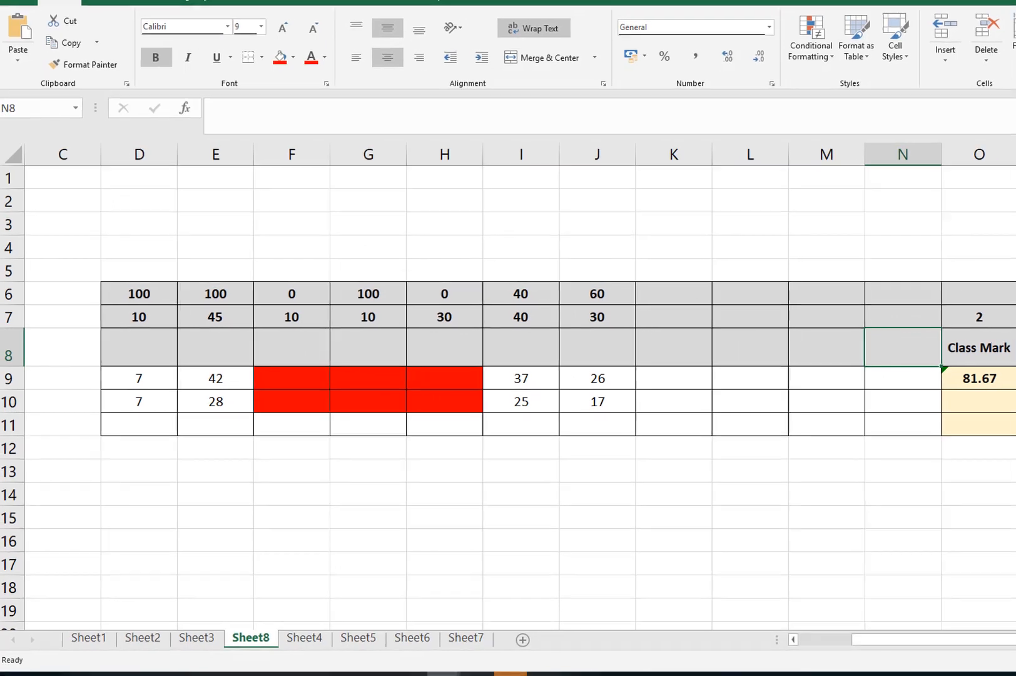
Open the Report Mark formula in Q9 and highlight its first weighted term.
left_click(1013, 376)
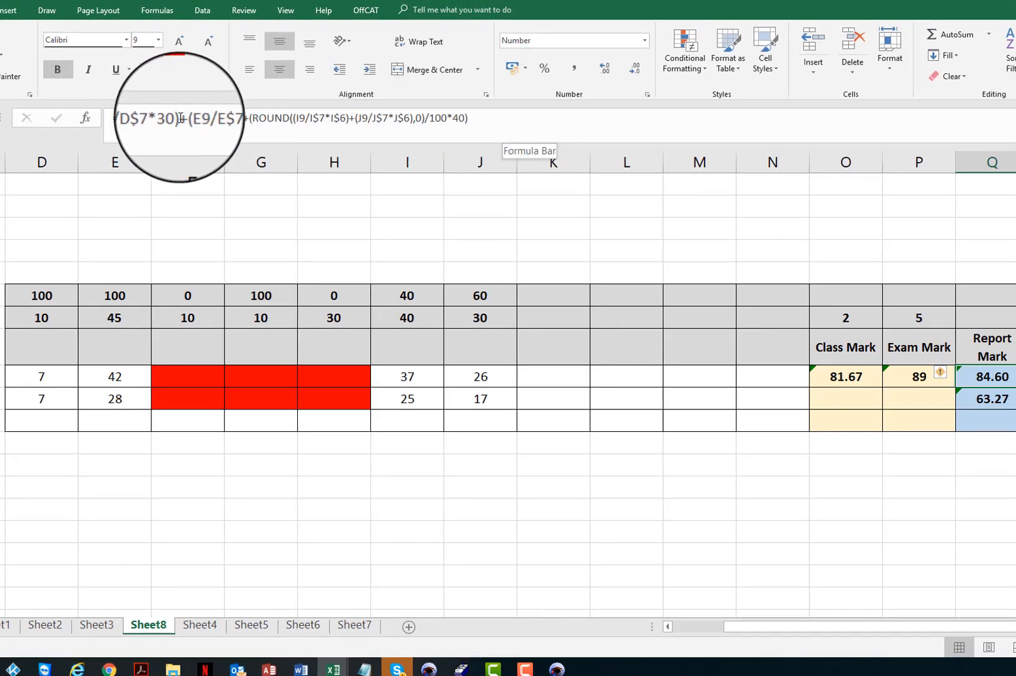
left_click(128, 119)
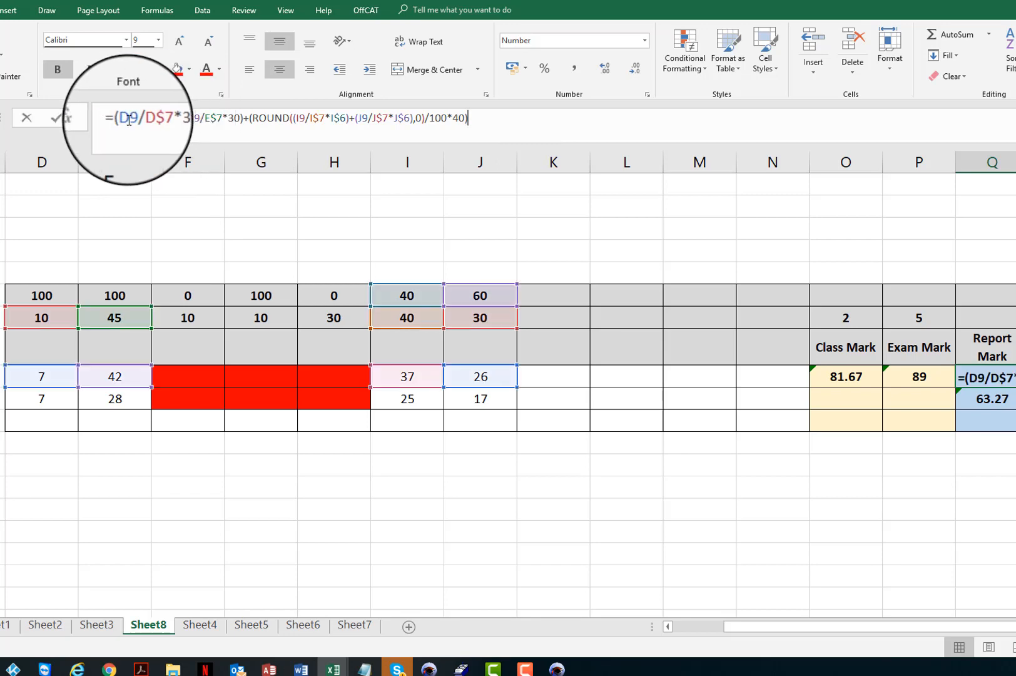
left_click_drag(120, 119, 177, 119)
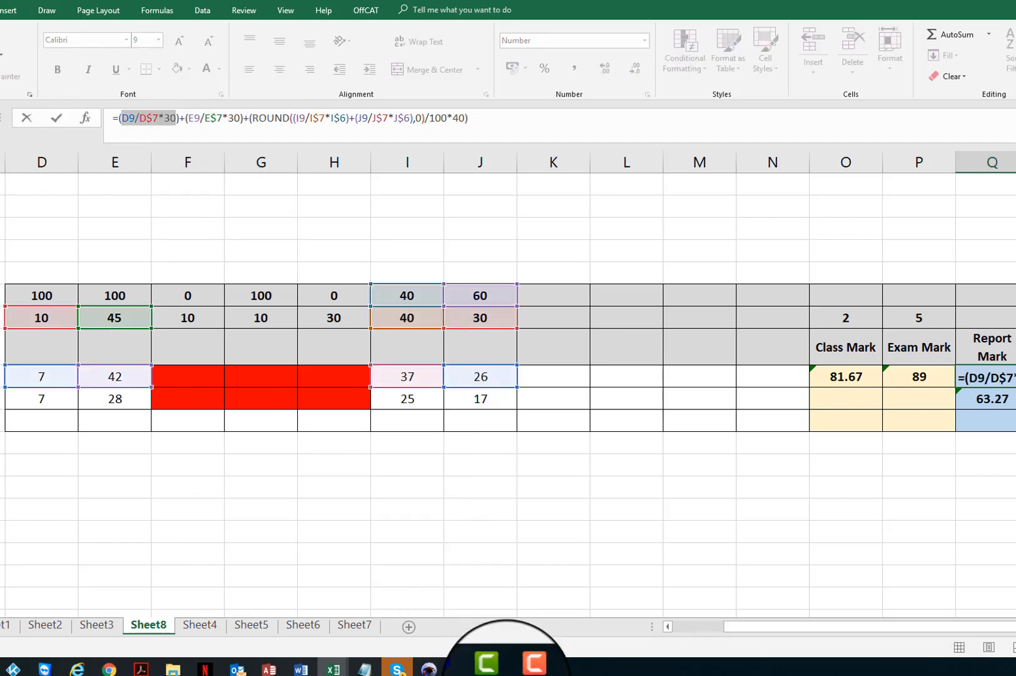
Review the task columns, weightings and total marks in the SA-SAMS mark-entry grid.
left_click(461, 668)
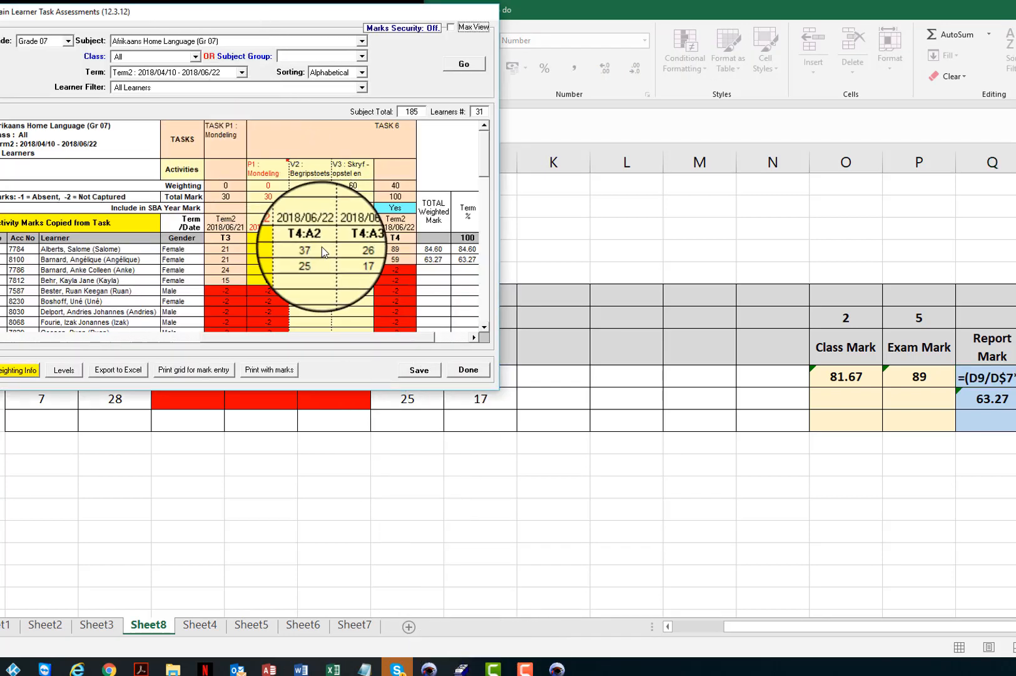
left_click_drag(320, 337, 92, 336)
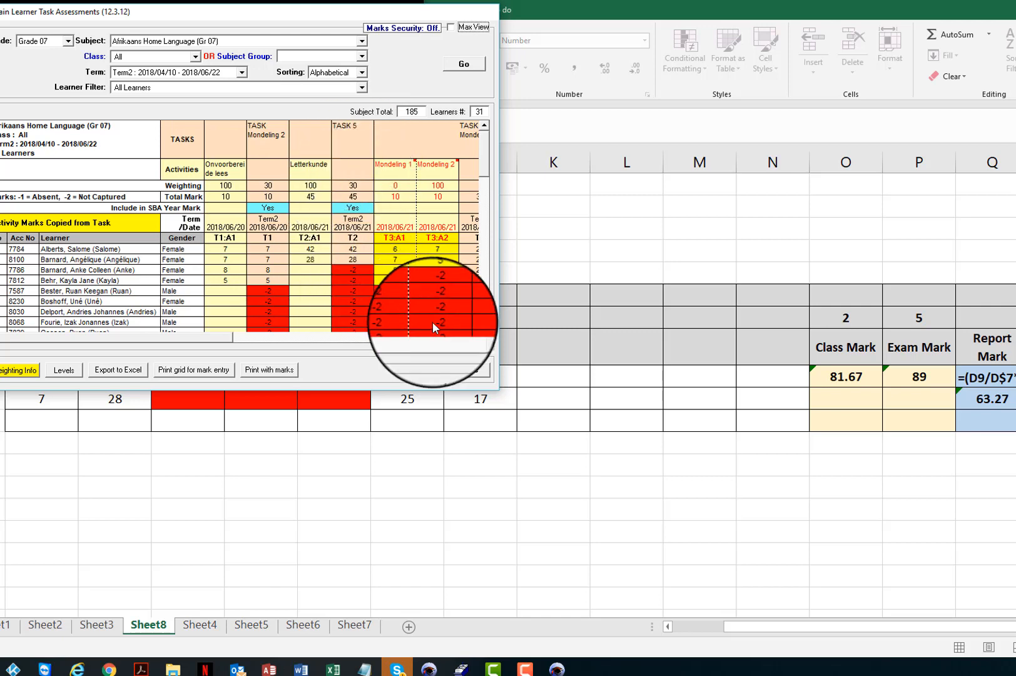
left_click(474, 337)
left_click(473, 338)
left_click(474, 338)
left_click(473, 338)
left_click(474, 338)
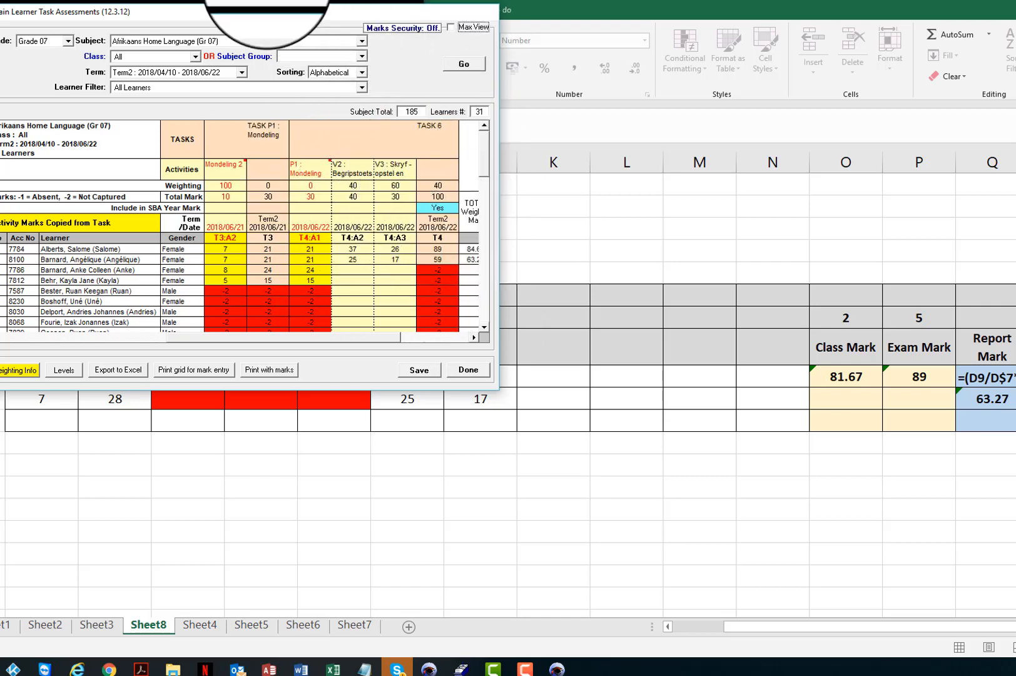
left_click(618, 271)
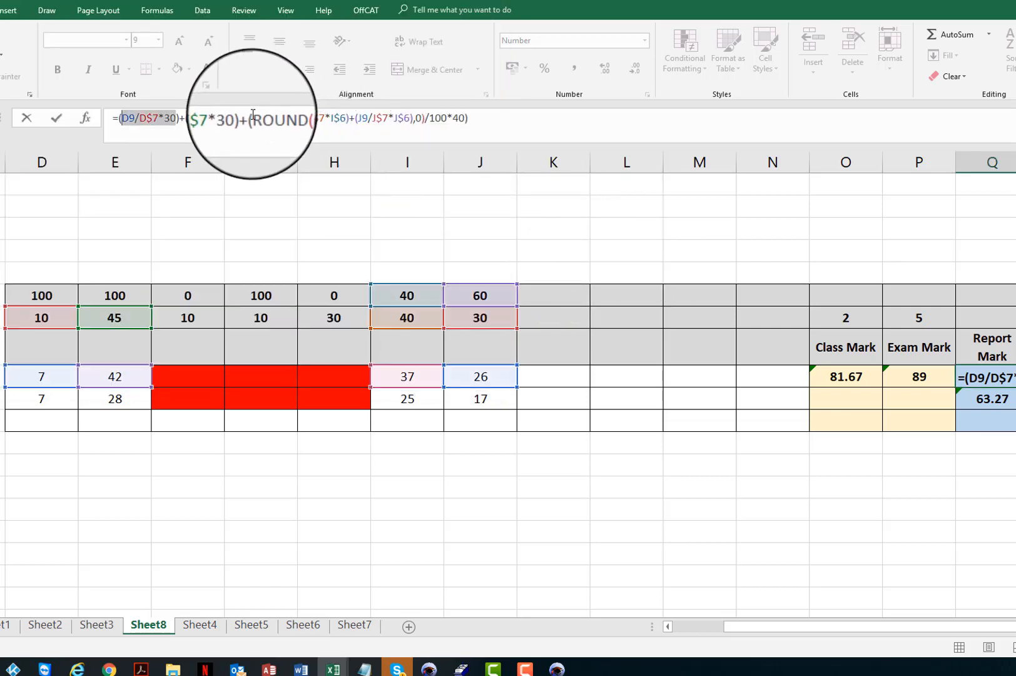
Highlight the remaining terms of the Report Mark formula in Q9 and leave the cell.
left_click_drag(251, 118, 468, 120)
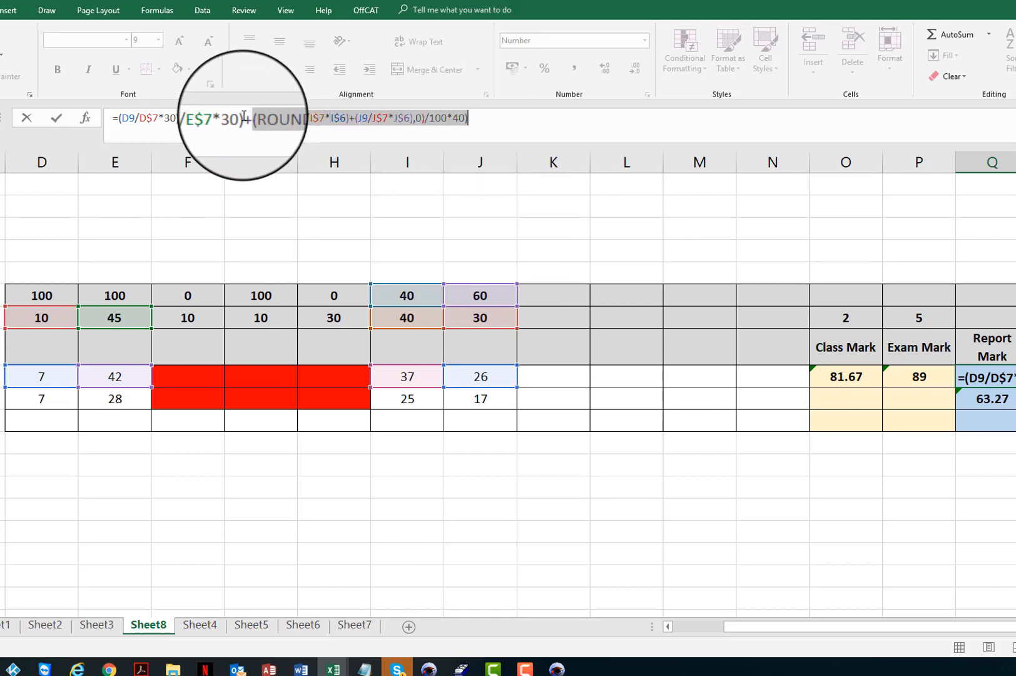
left_click_drag(243, 117, 123, 116)
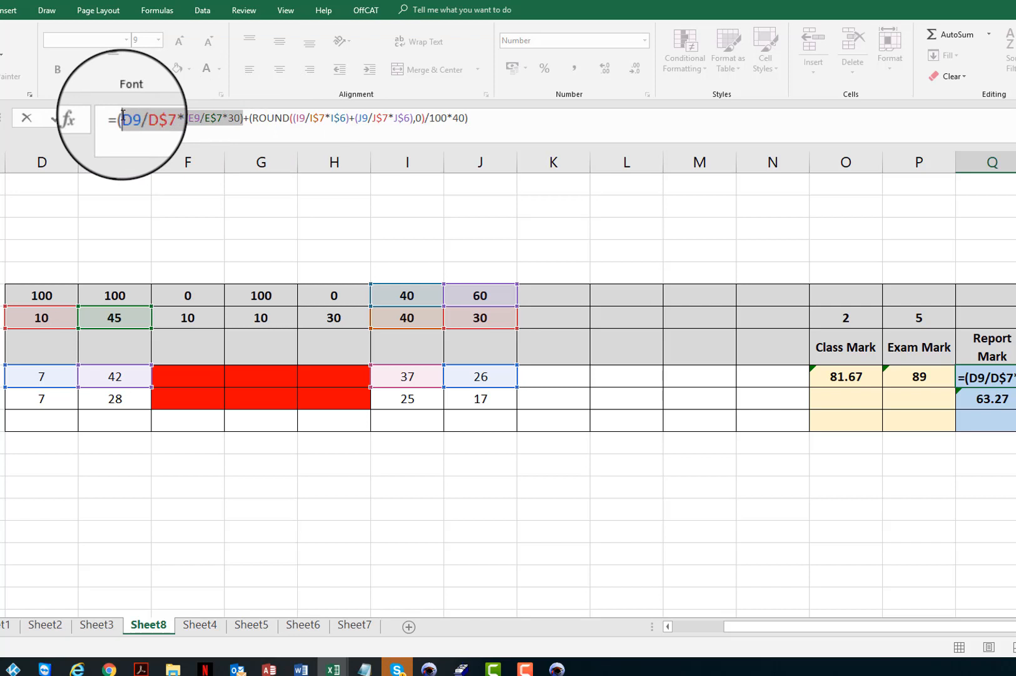
left_click(500, 122)
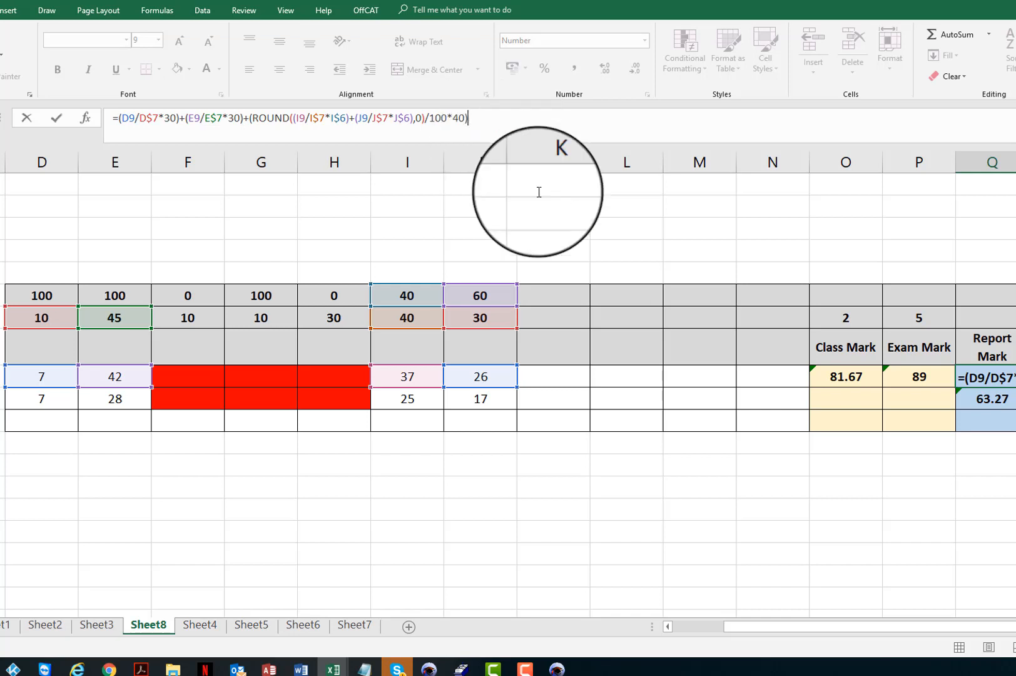
key("Return")
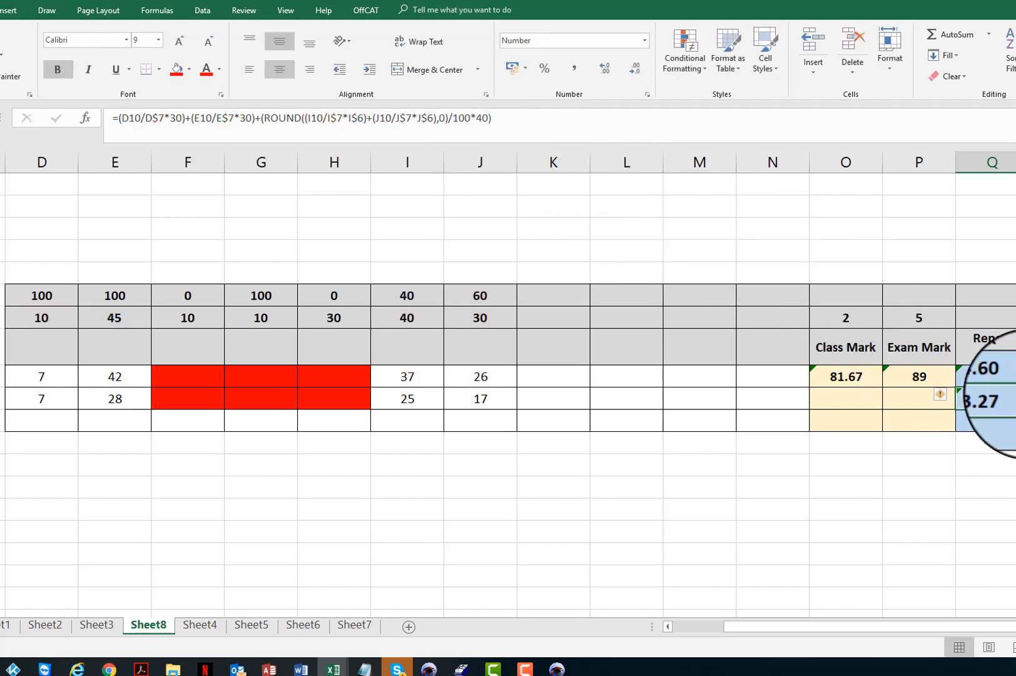
Select the Report Mark cells and the Class Mark and Exam Mark weighting cells to compare them.
left_click(1003, 383)
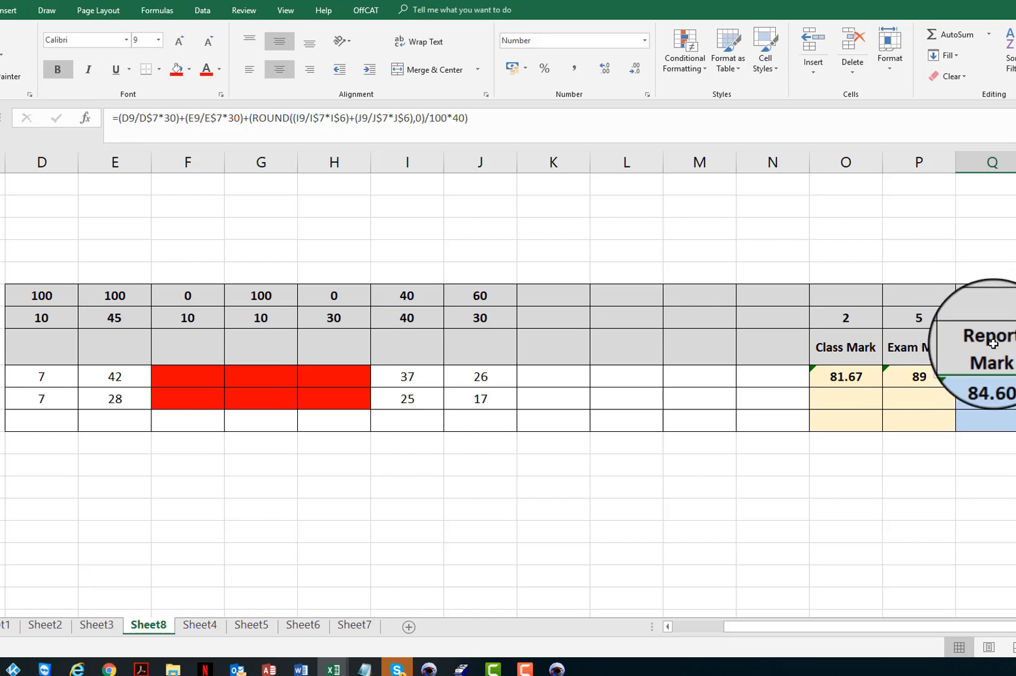
left_click_drag(993, 343, 992, 399)
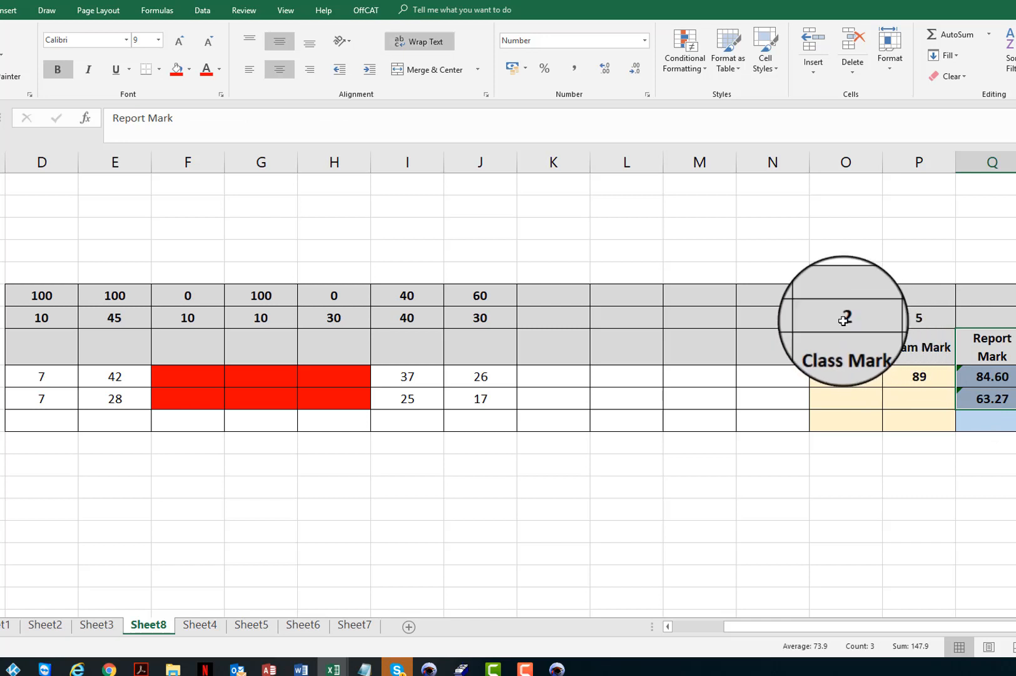
left_click_drag(846, 317, 919, 317)
left_click_drag(911, 386, 912, 388)
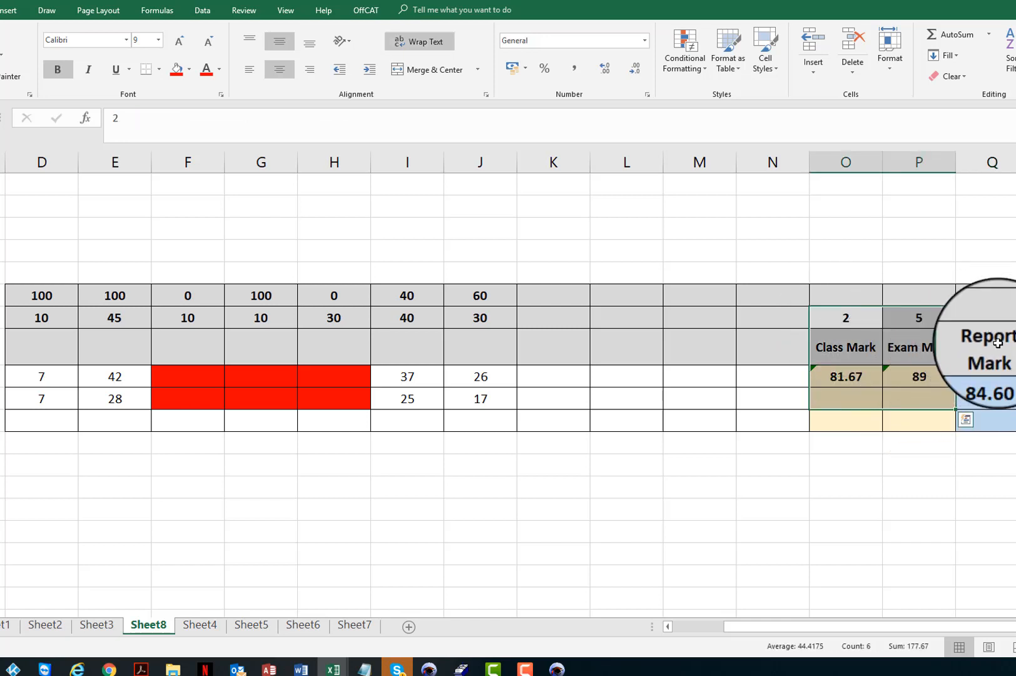
left_click_drag(994, 341, 997, 394)
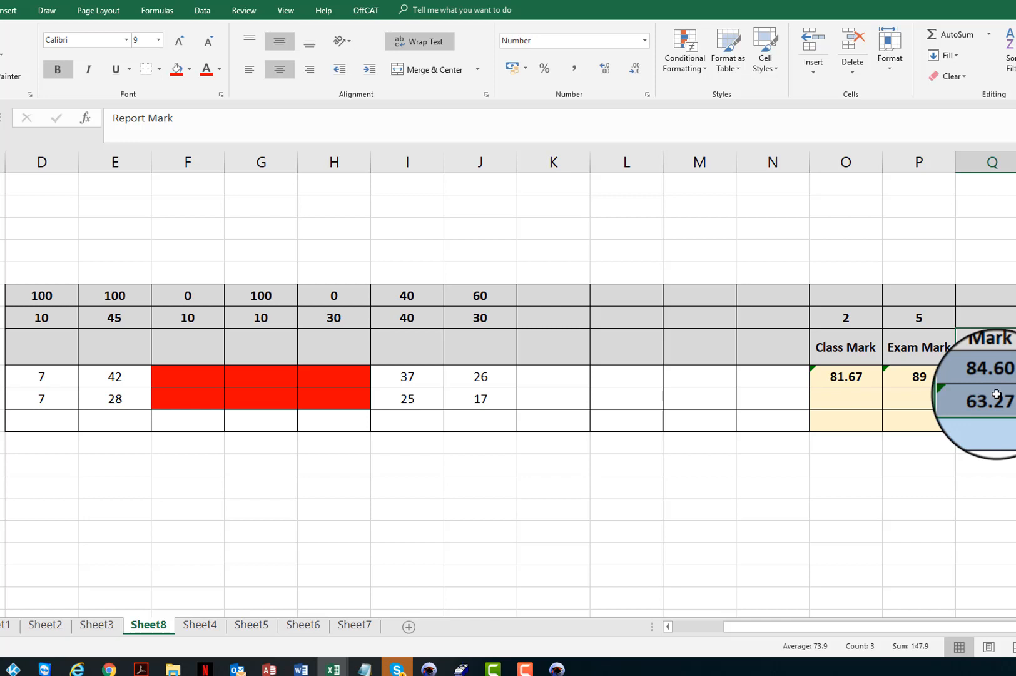
left_click(986, 319)
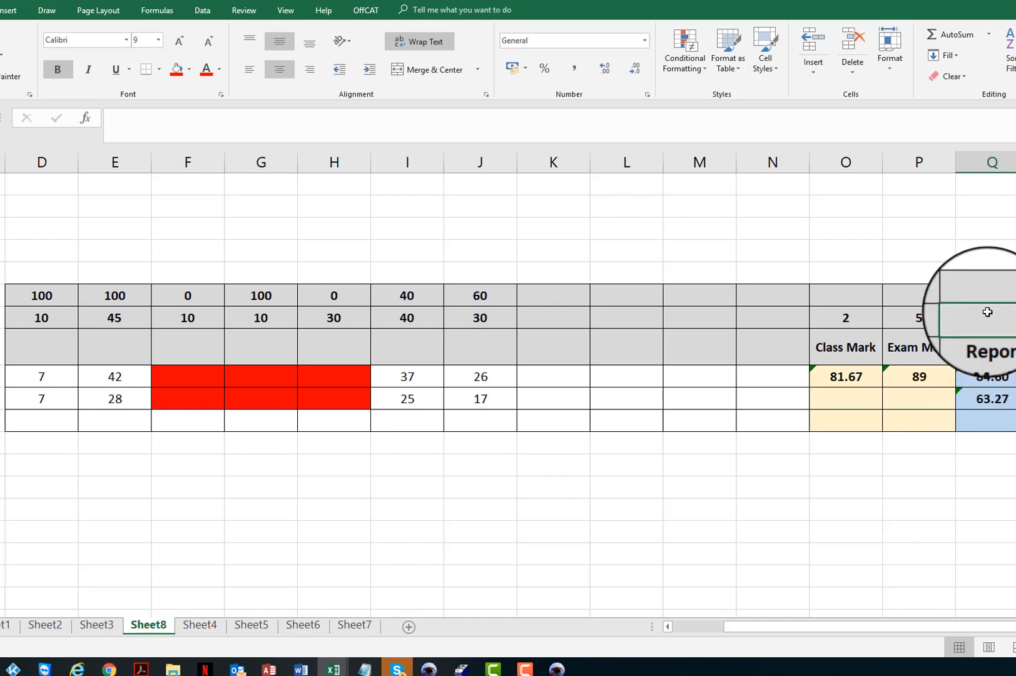
left_click_drag(845, 317, 917, 317)
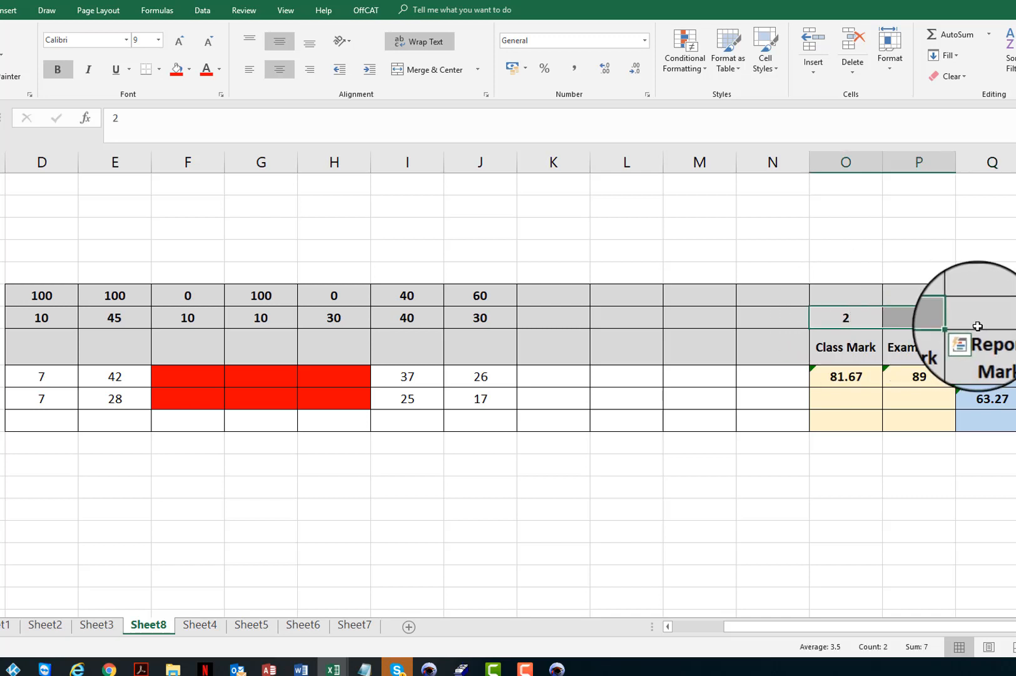
left_click(1006, 322)
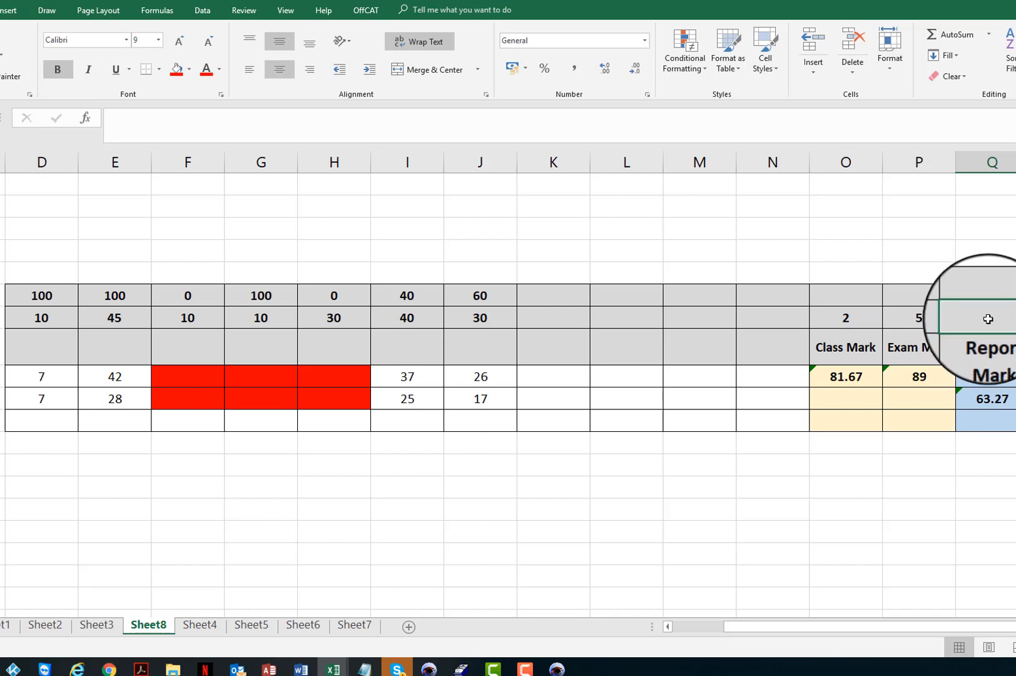
Inspect the Class Mark, Exam Mark and Report Mark formulas for rows 9 and 10.
left_click(999, 376)
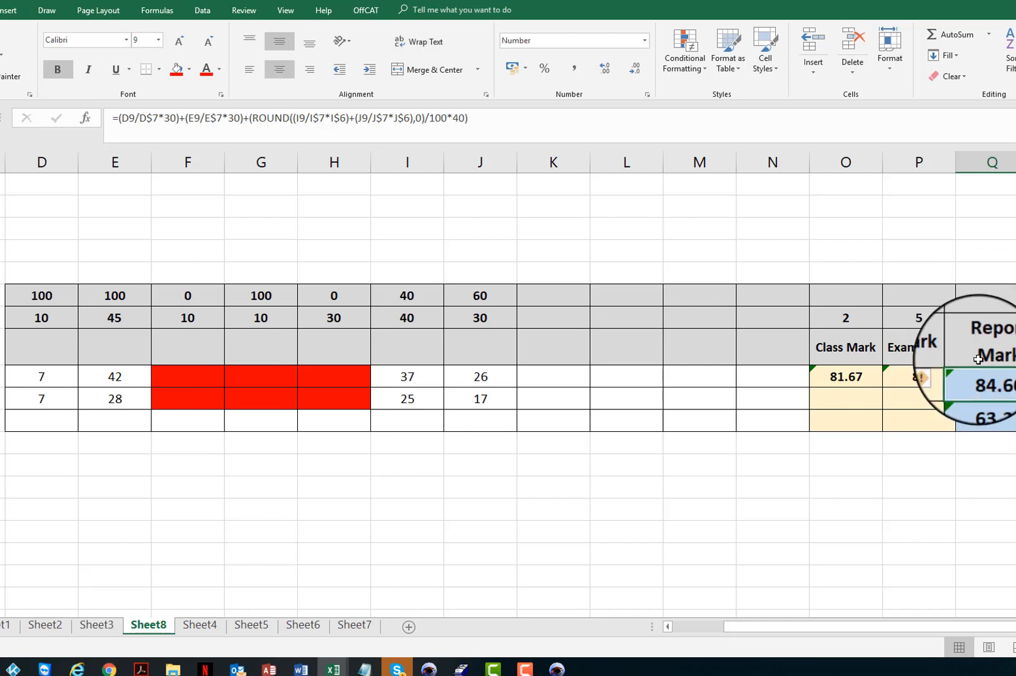
left_click(919, 378)
left_click(993, 376)
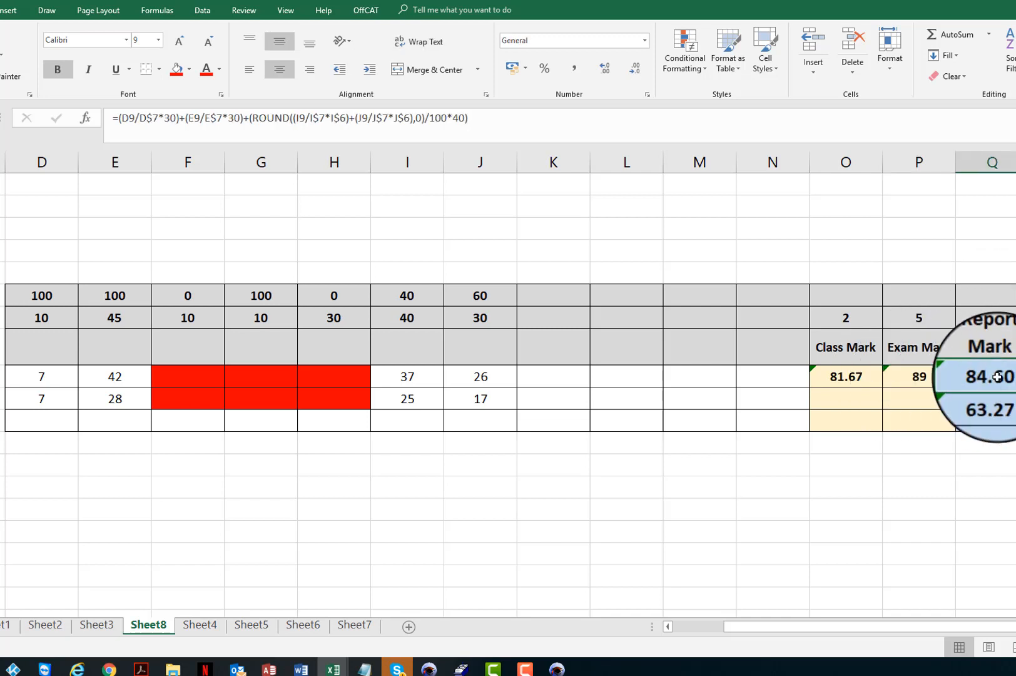
left_click(842, 376)
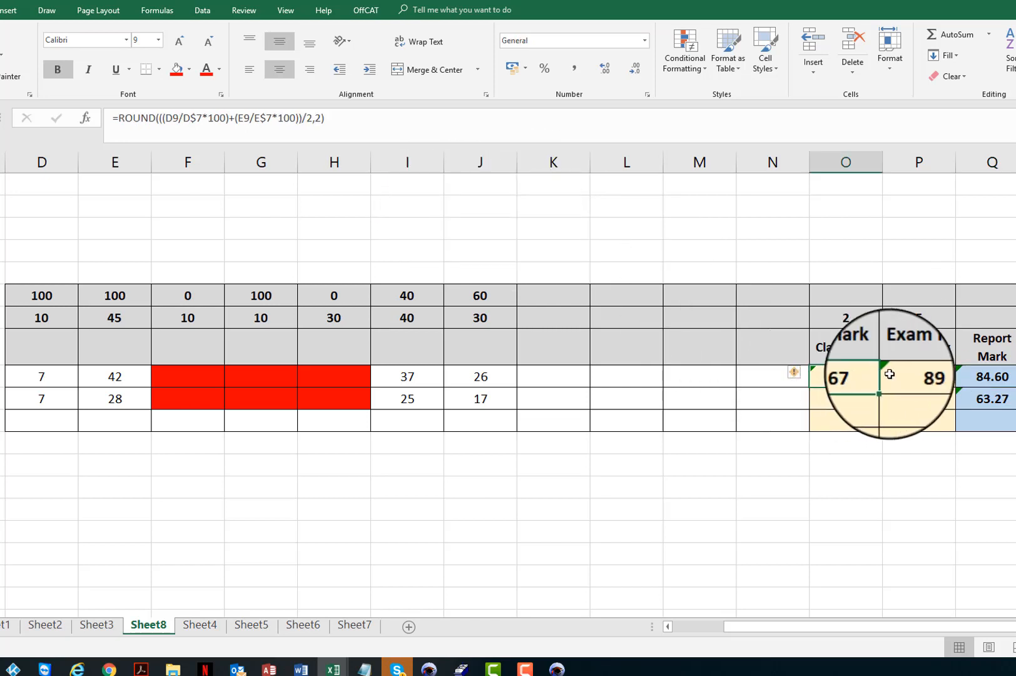
left_click(913, 376)
left_click(999, 374)
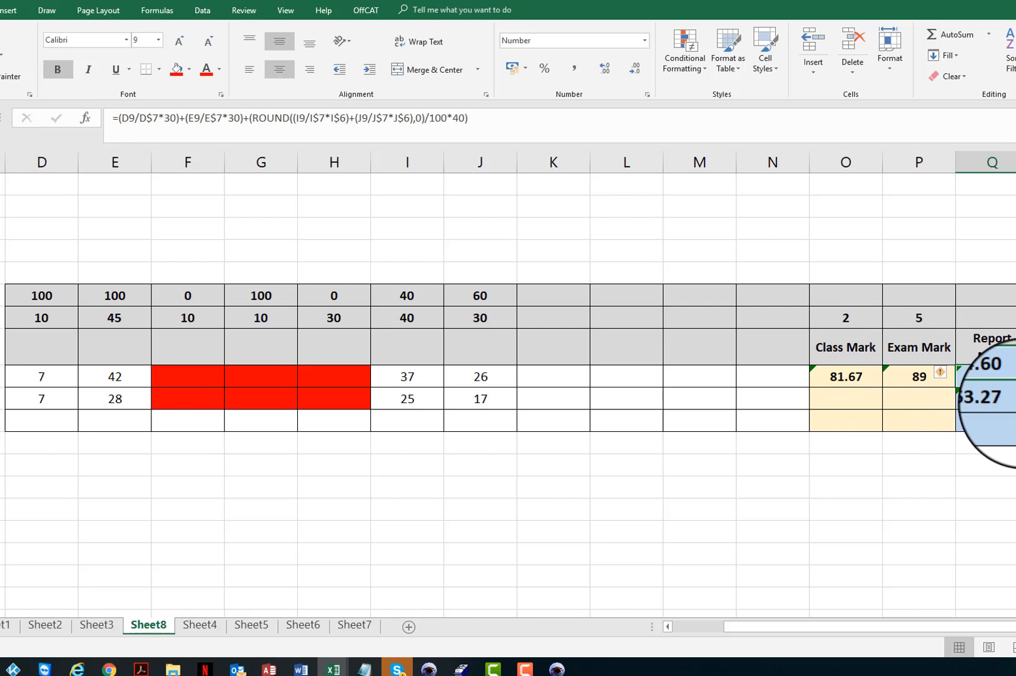
left_click(995, 398)
left_click(846, 376)
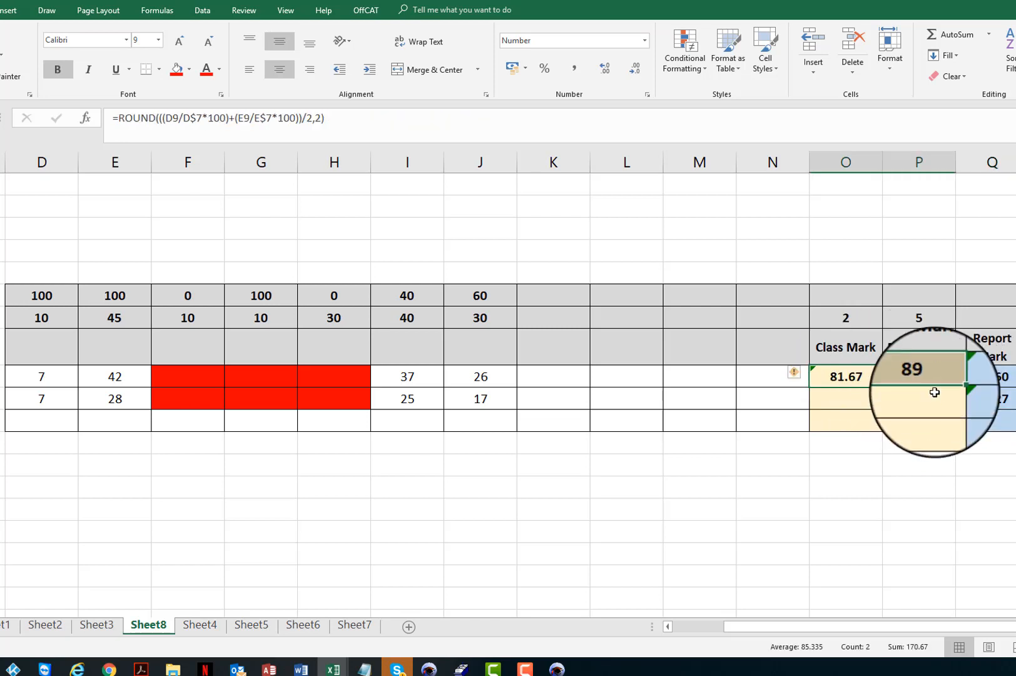
left_click(1003, 398)
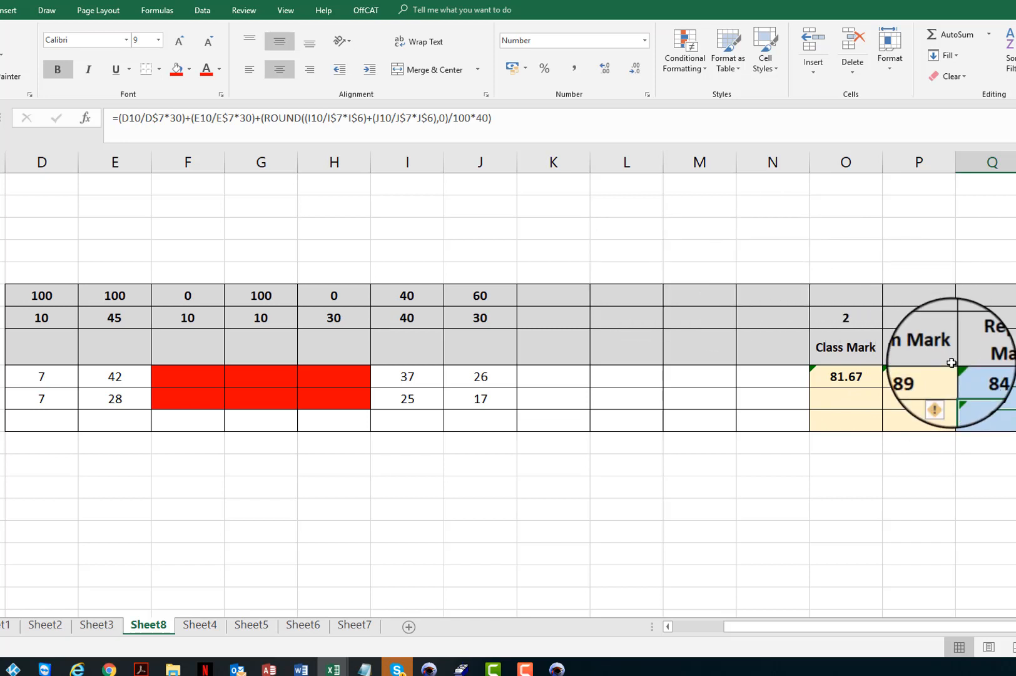
left_click(925, 377)
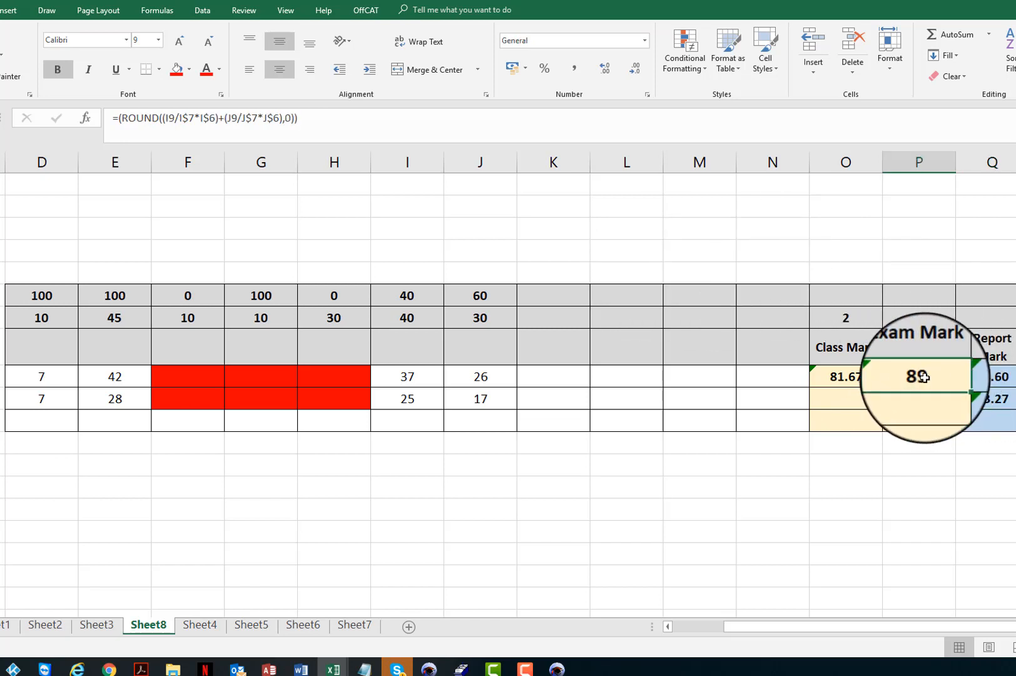
left_click(992, 398)
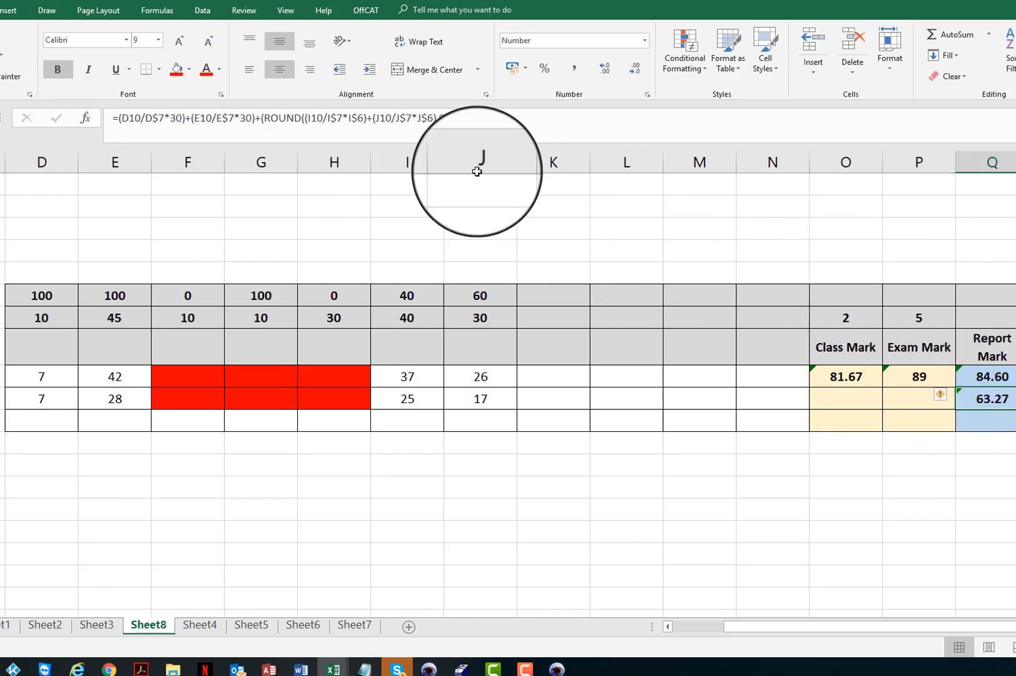
Copy the ROUND exam portion of the Report Mark formula in Q10.
left_click_drag(261, 117, 503, 122)
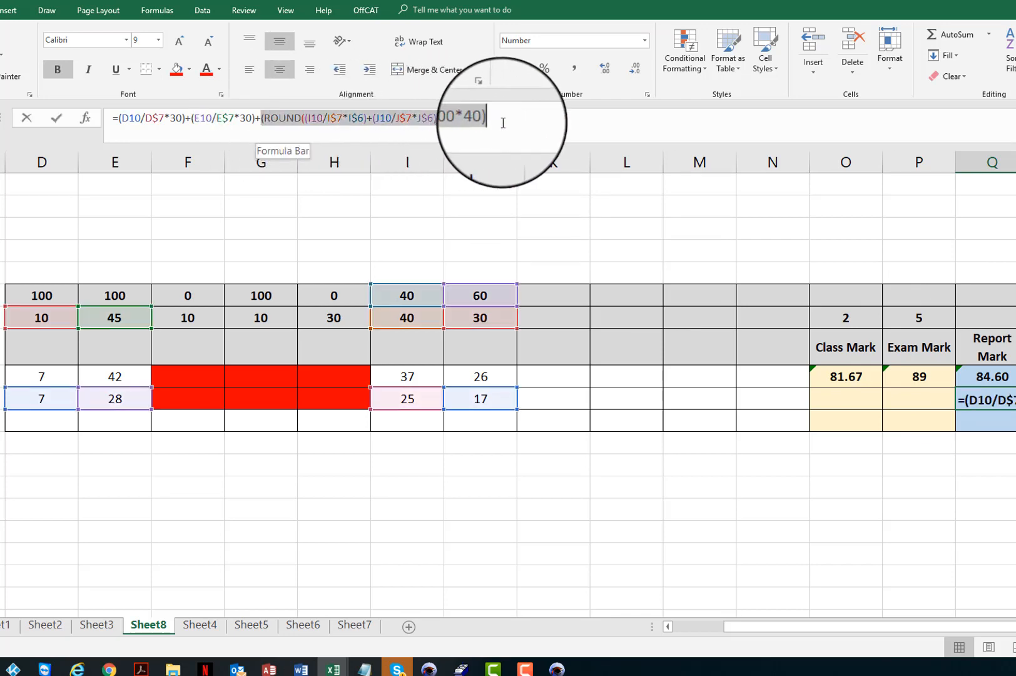
key("ctrl+c")
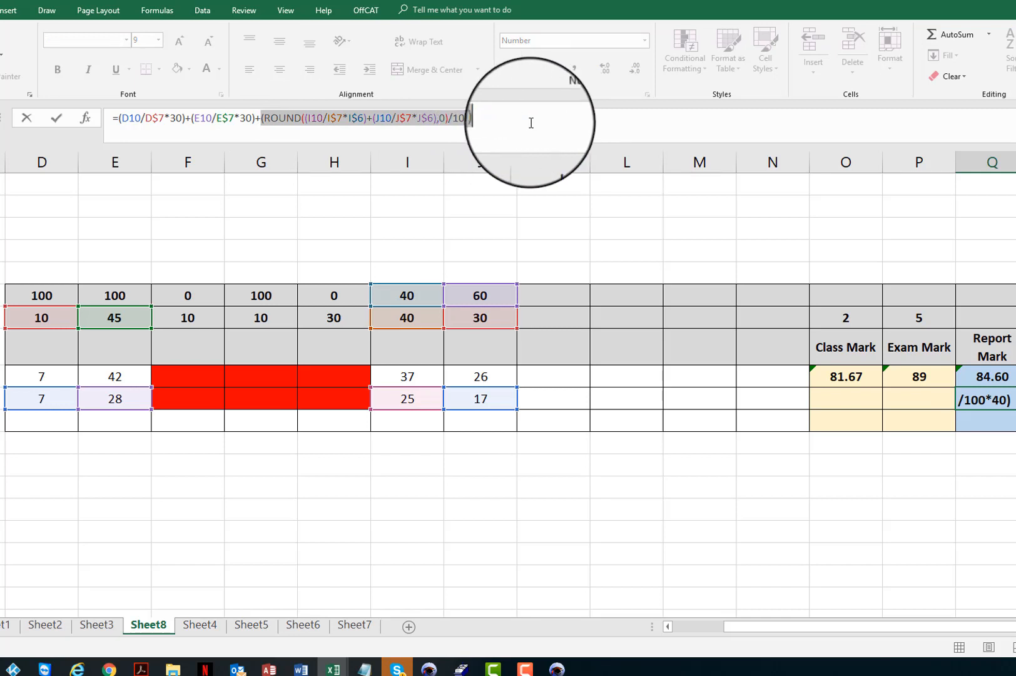
key("Return")
Paste the copied portion as P10's Exam Mark formula and trim it to =(ROUND((I10/I$7*I$6)+(J10/J$7*J$6),0)).
left_click(919, 379)
type("89")
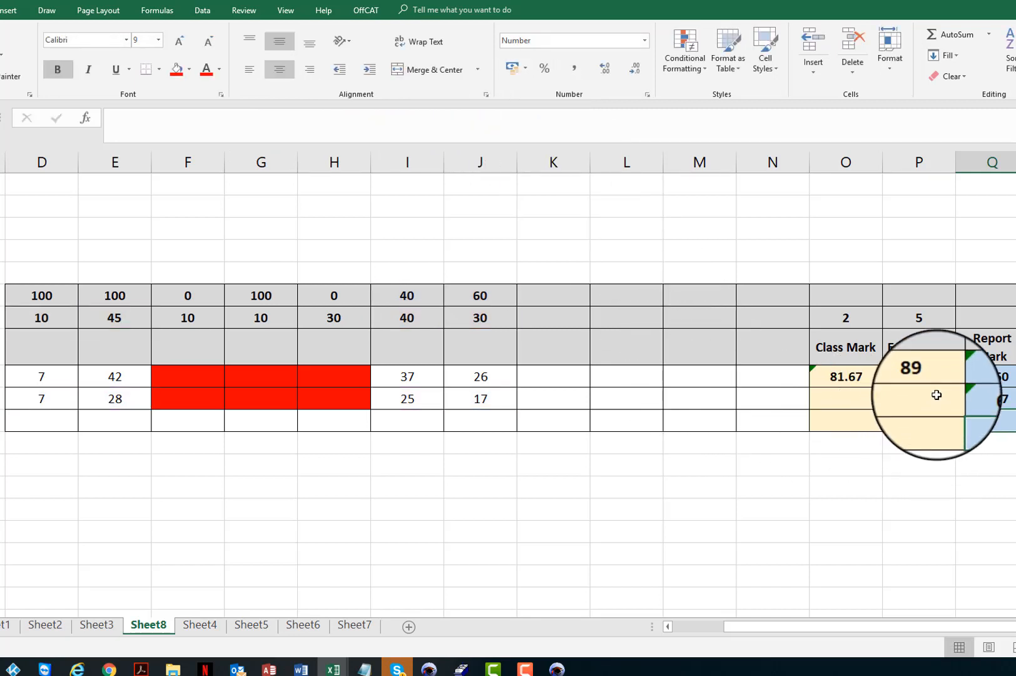
key("Return")
left_click(340, 130)
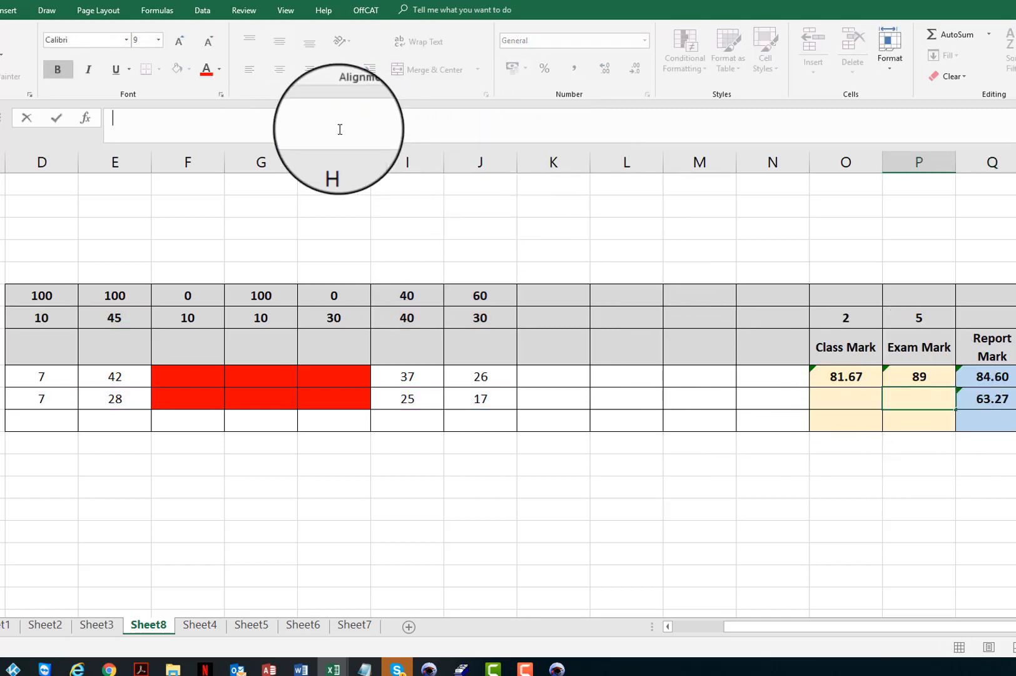
key("ctrl+v")
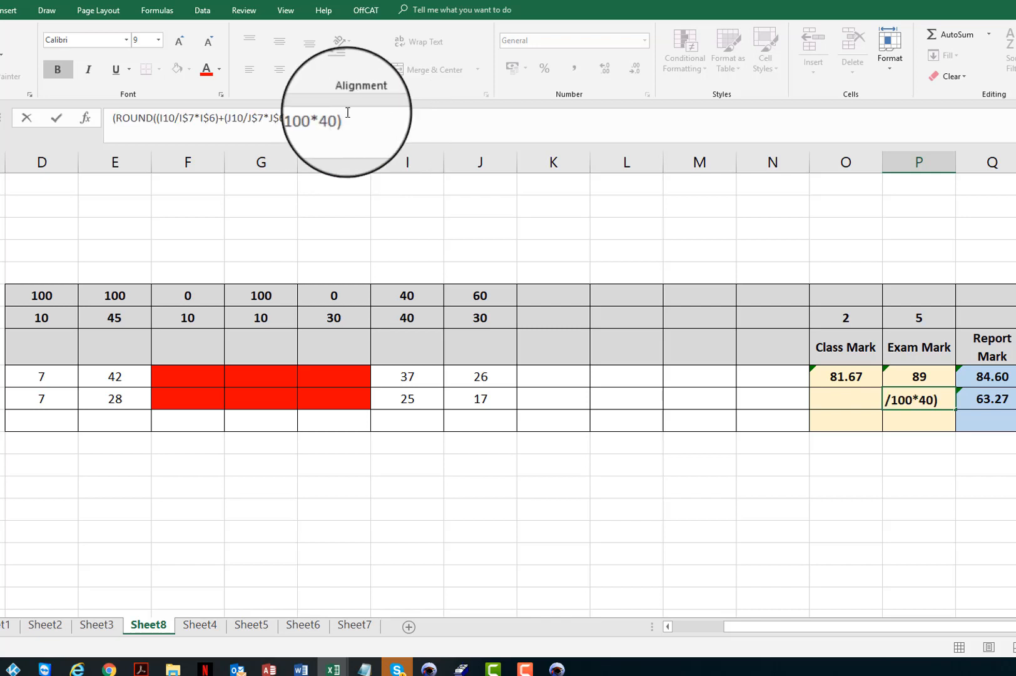
left_click(114, 118)
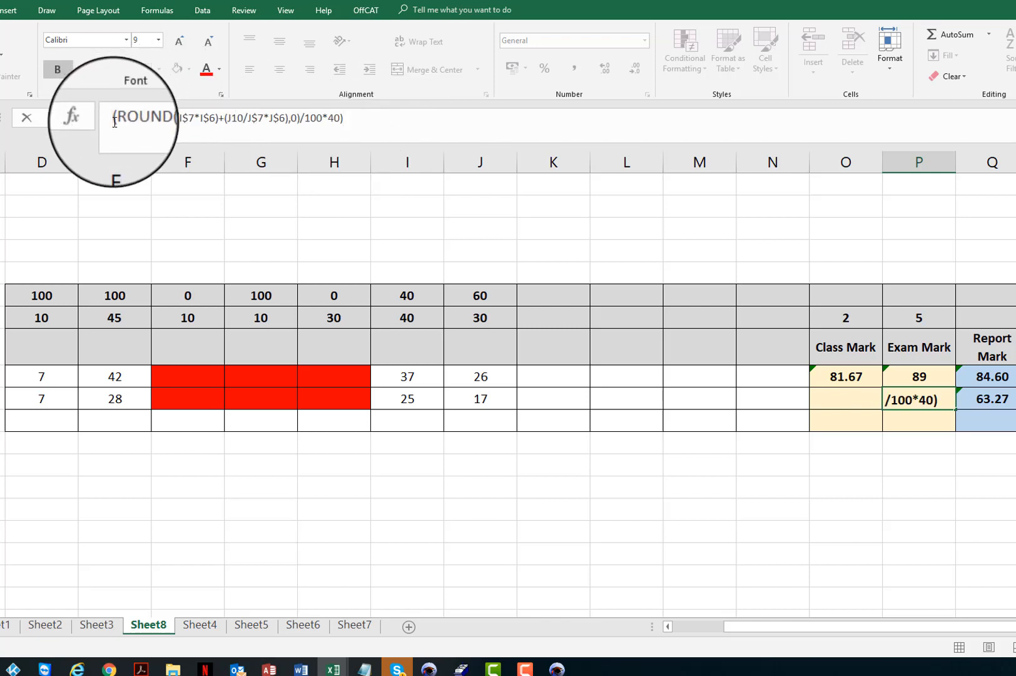
type("=")
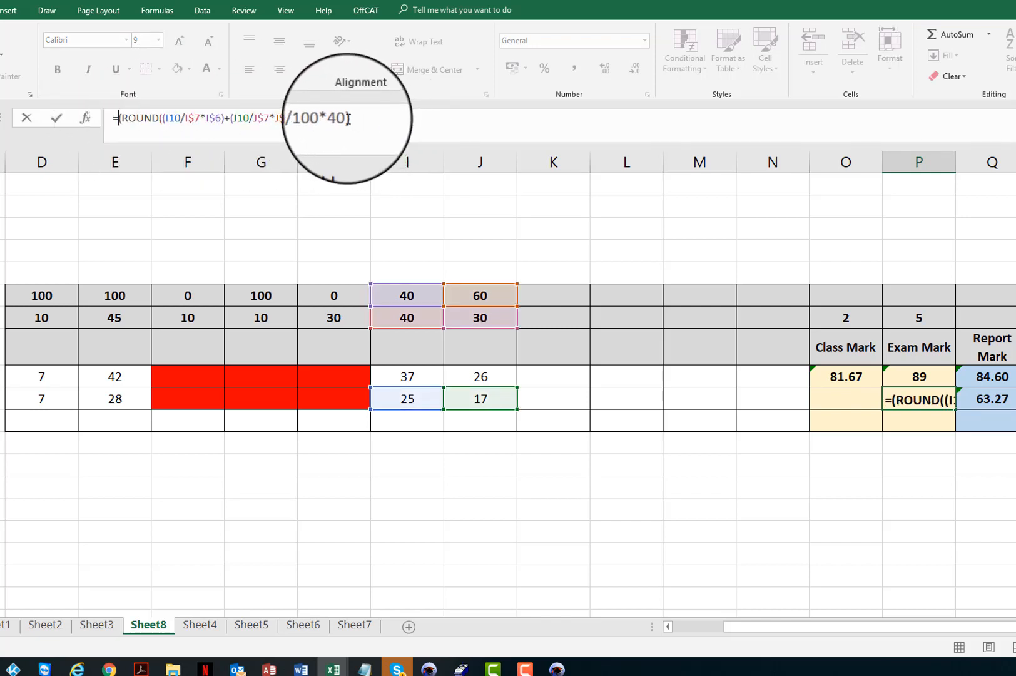
left_click_drag(343, 118, 336, 119)
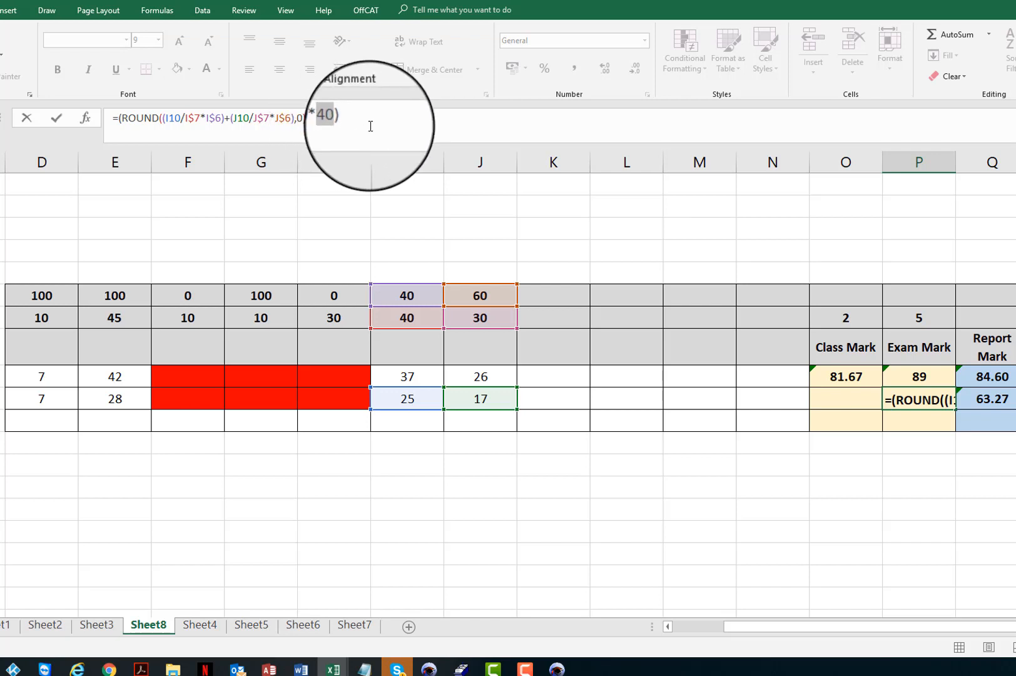
key("BackSpace")
key("BackSpace")
key("BackSpace")
key("BackSpace")
key("BackSpace")
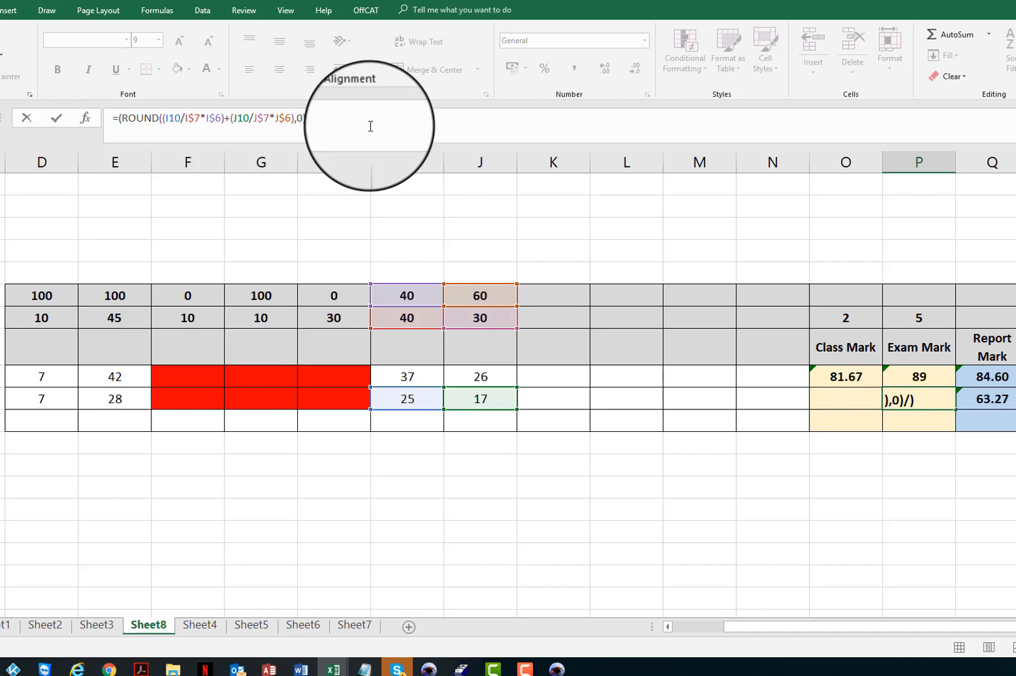
key("BackSpace")
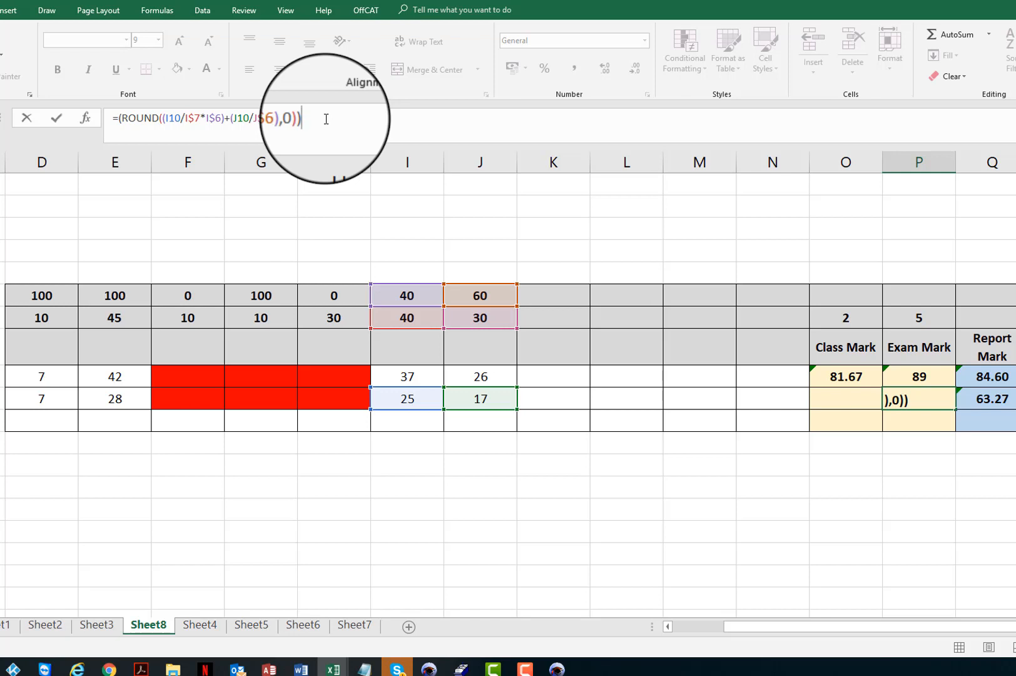
key("Return")
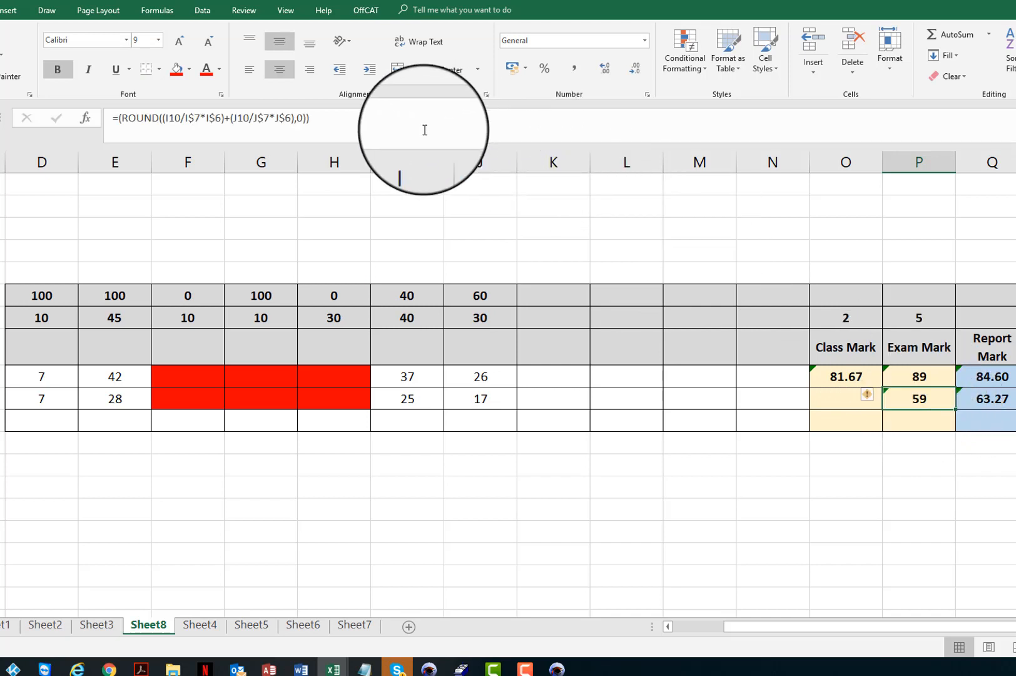
Compare the Exam Mark formulas in P9 and P10 with the Report Mark formula in Q10.
left_click(931, 378)
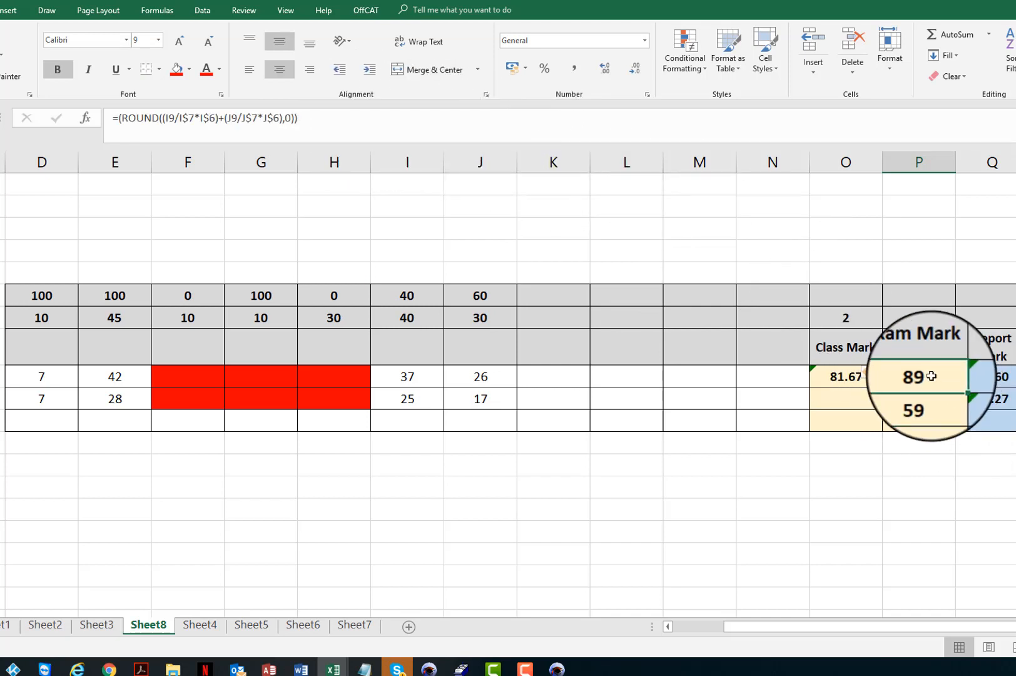
left_click(926, 402)
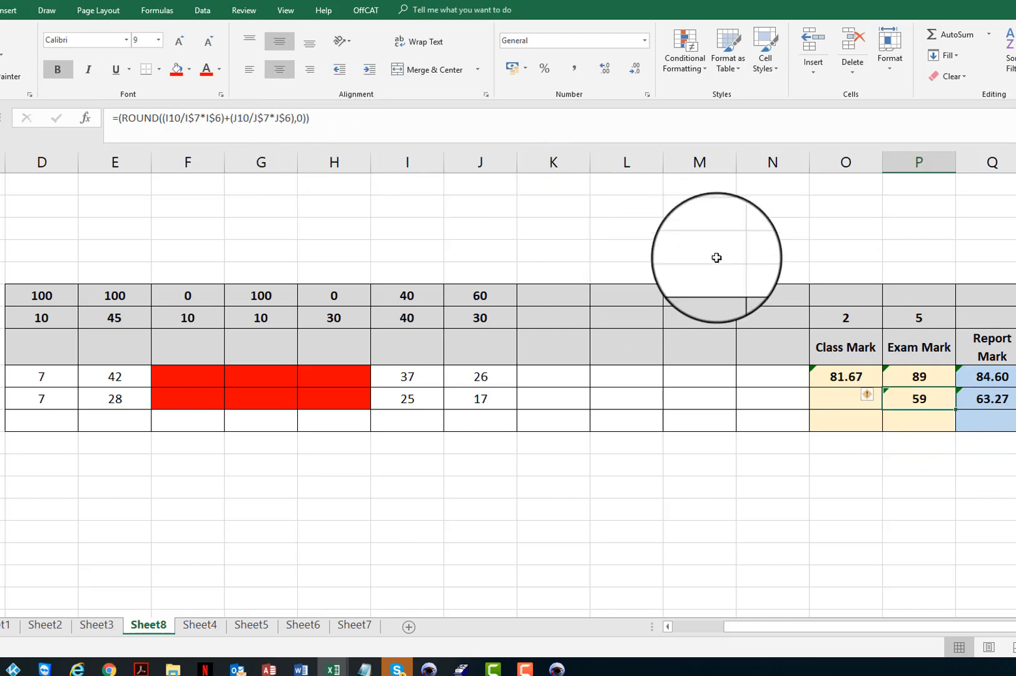
left_click(921, 376)
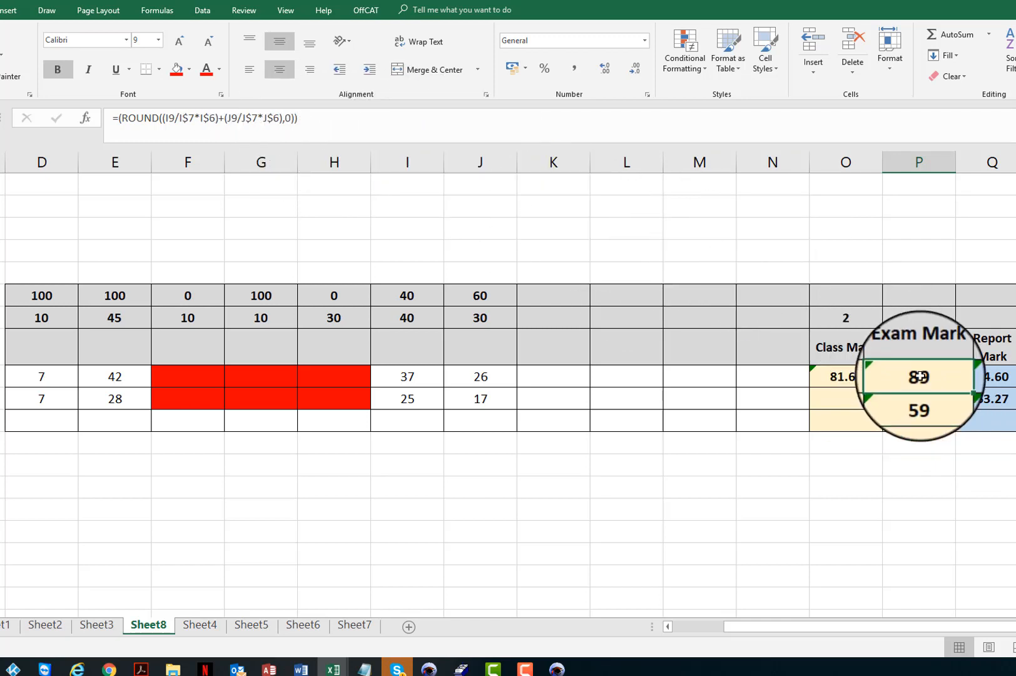
left_click(914, 413)
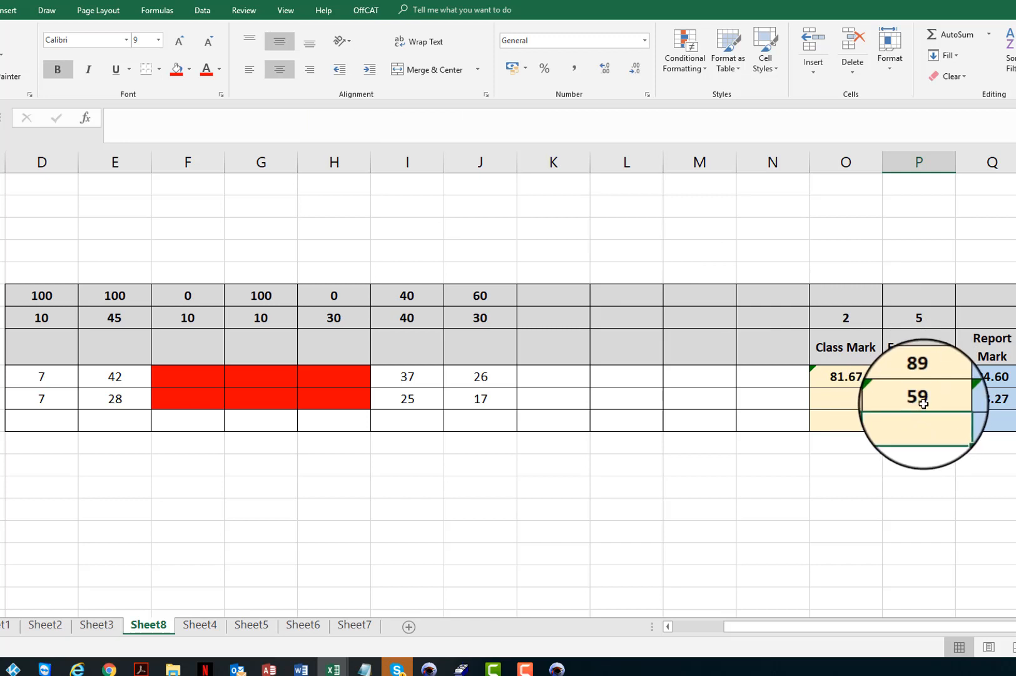
left_click(918, 399)
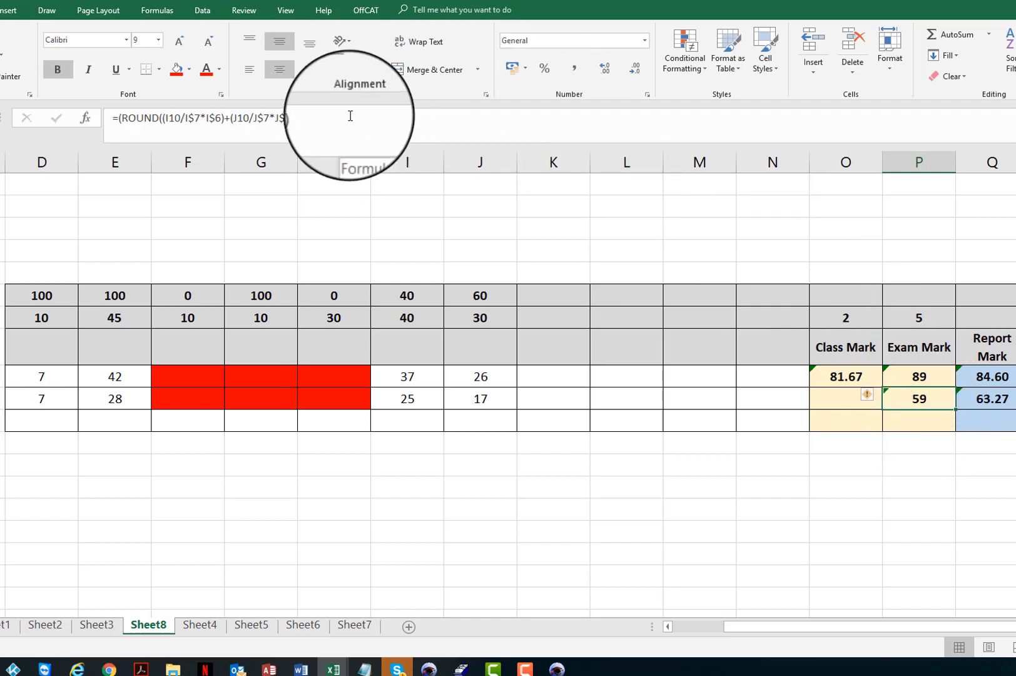
left_click(991, 400)
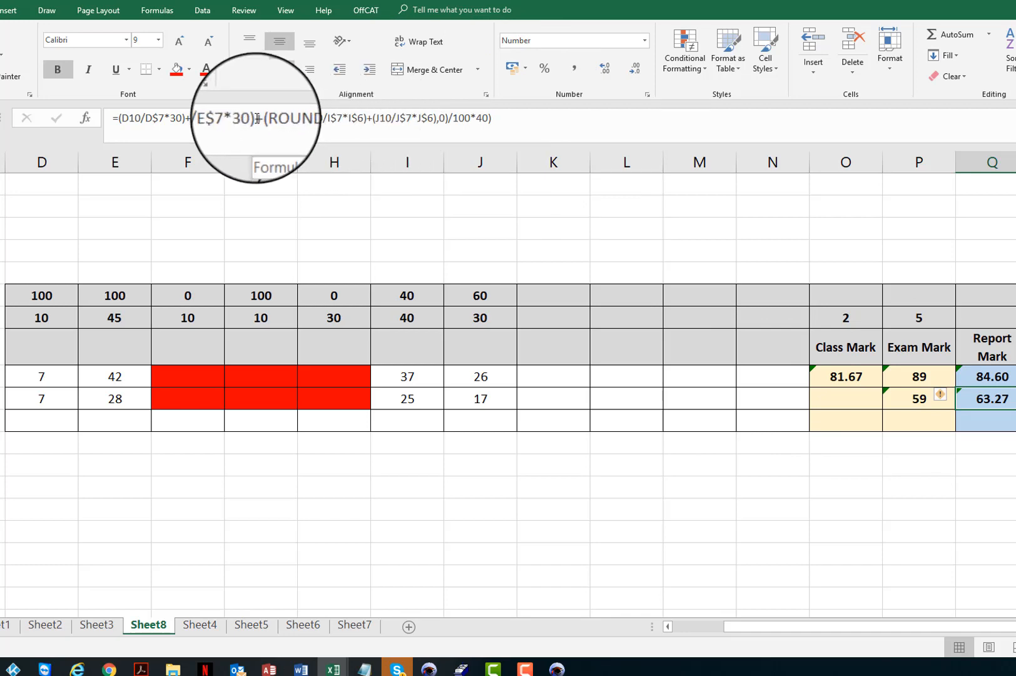
Copy the class terms (D10/D$7*30)+(E10/E$7*30) from Q10's formula and enter them as O10's Class Mark formula.
left_click_drag(257, 117, 119, 118)
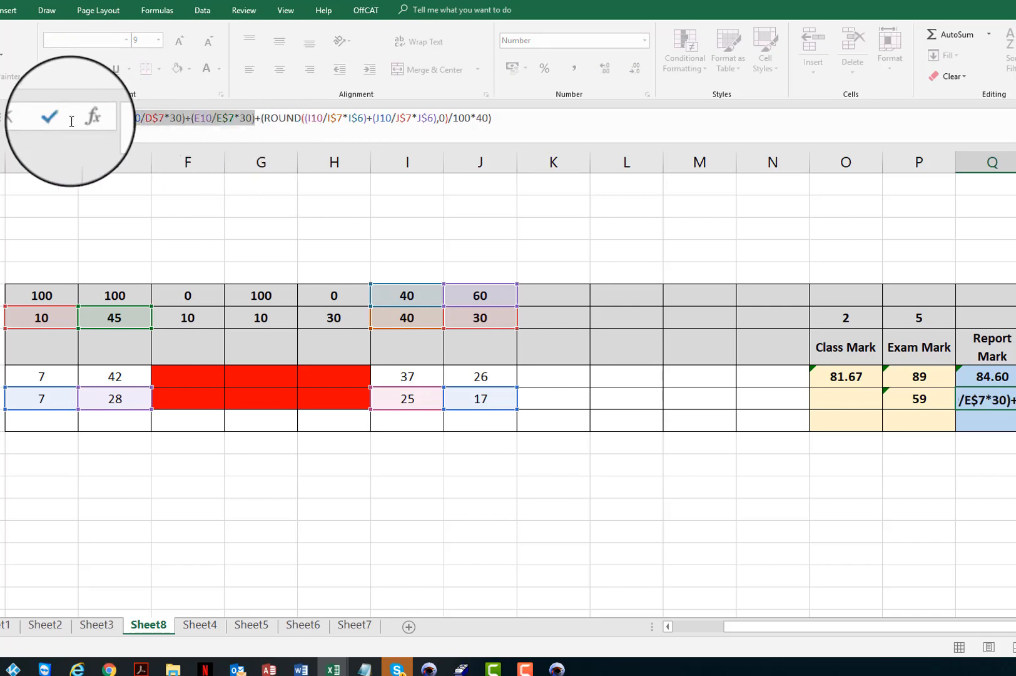
key("Return")
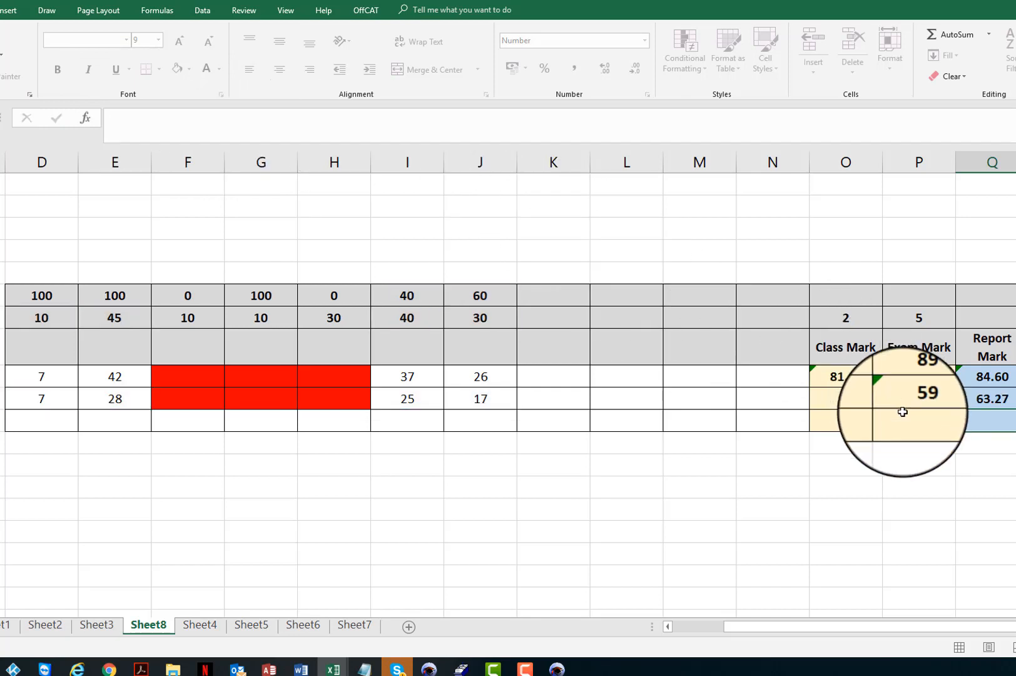
left_click(837, 394)
left_click(239, 115)
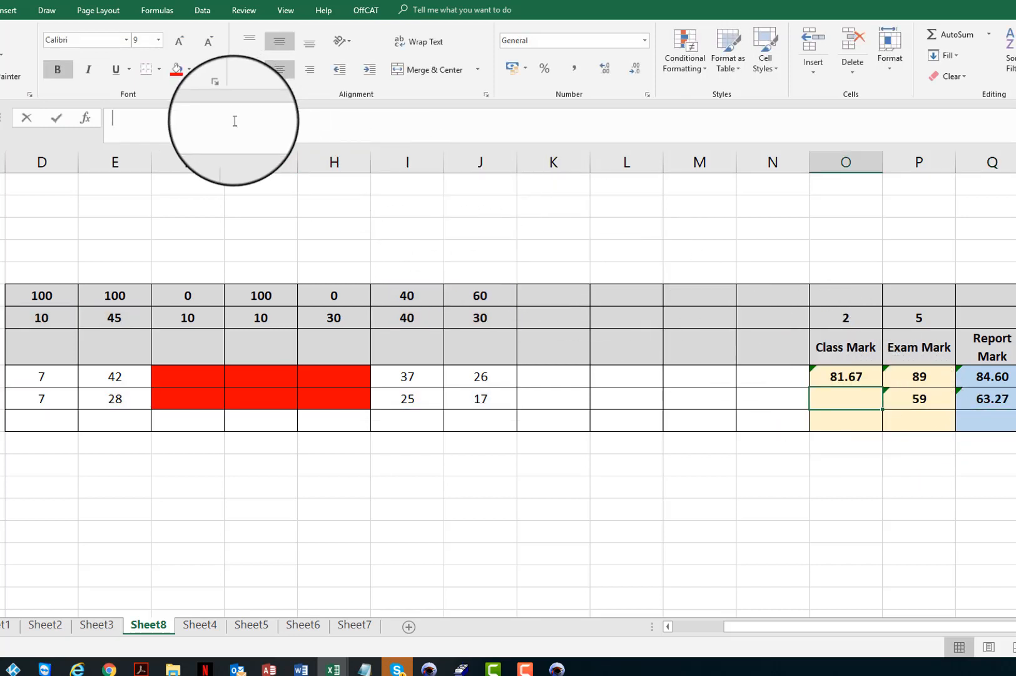
type("=(D10/D$7*30)+(E10/E$7*30)")
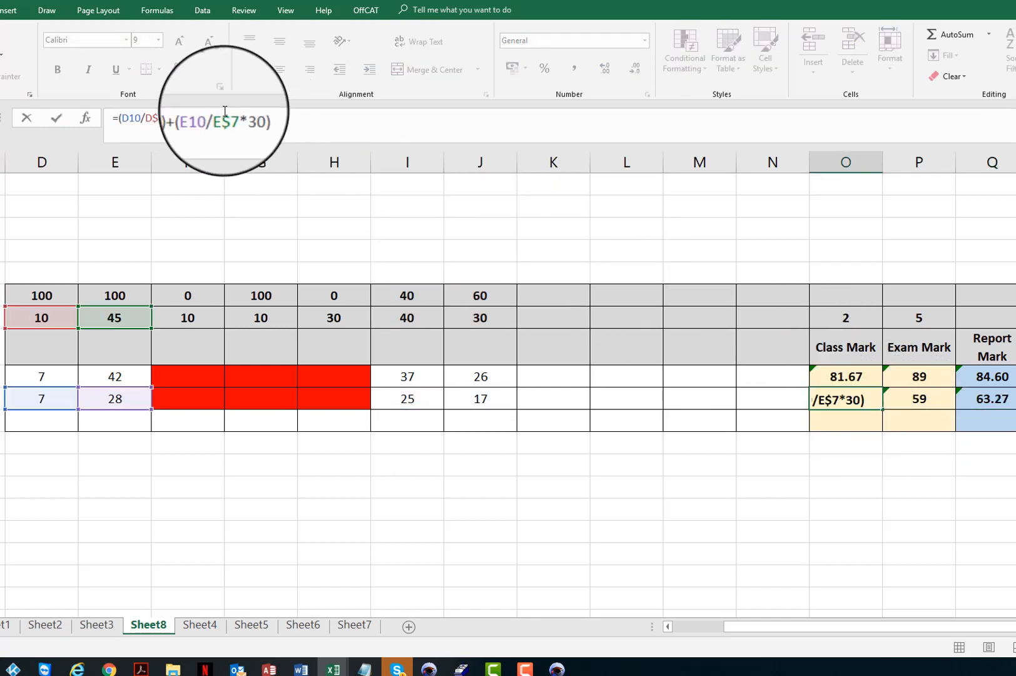
left_click_drag(182, 119, 169, 117)
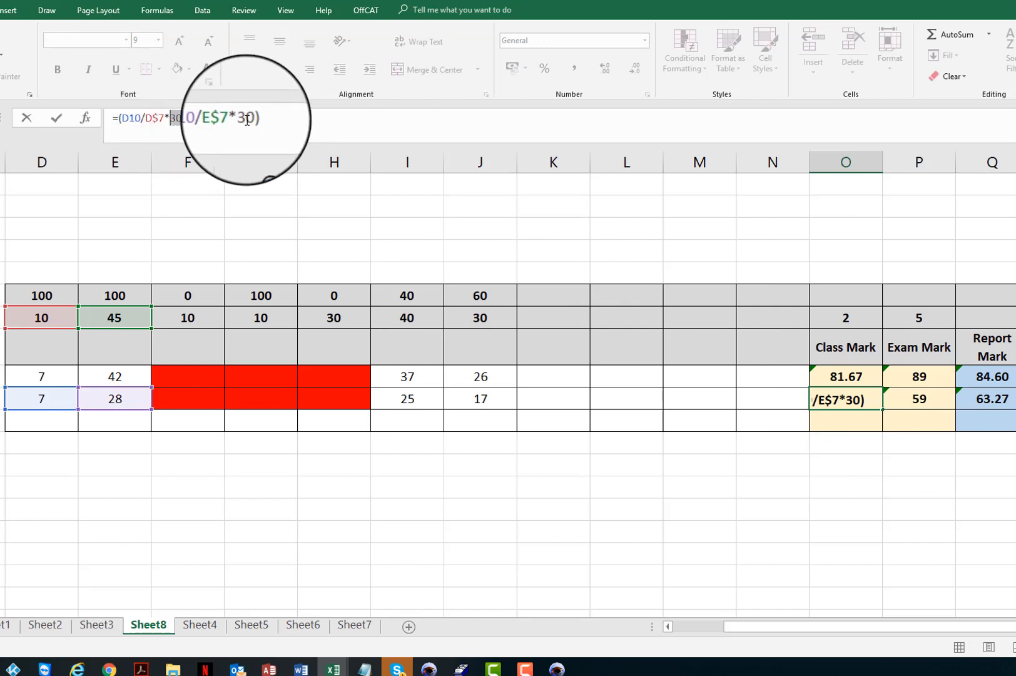
left_click_drag(239, 118, 249, 118)
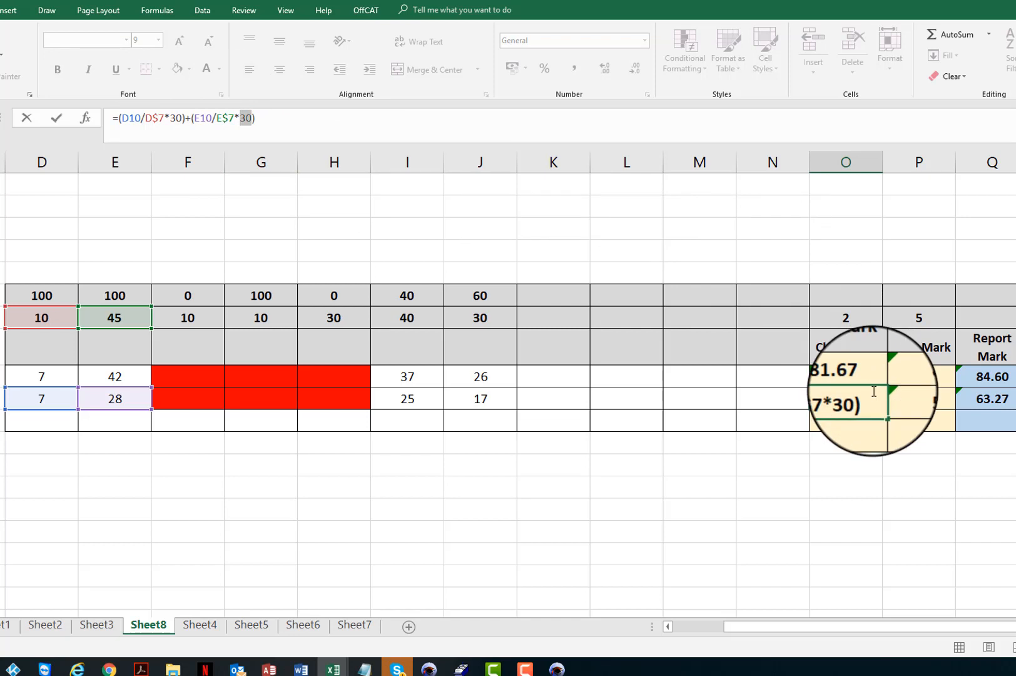
key("Return")
Rewrite O10's Class Mark formula as =((D10/D$7*100)+(E10/E$7*100))/2 to match O9.
left_click(846, 376)
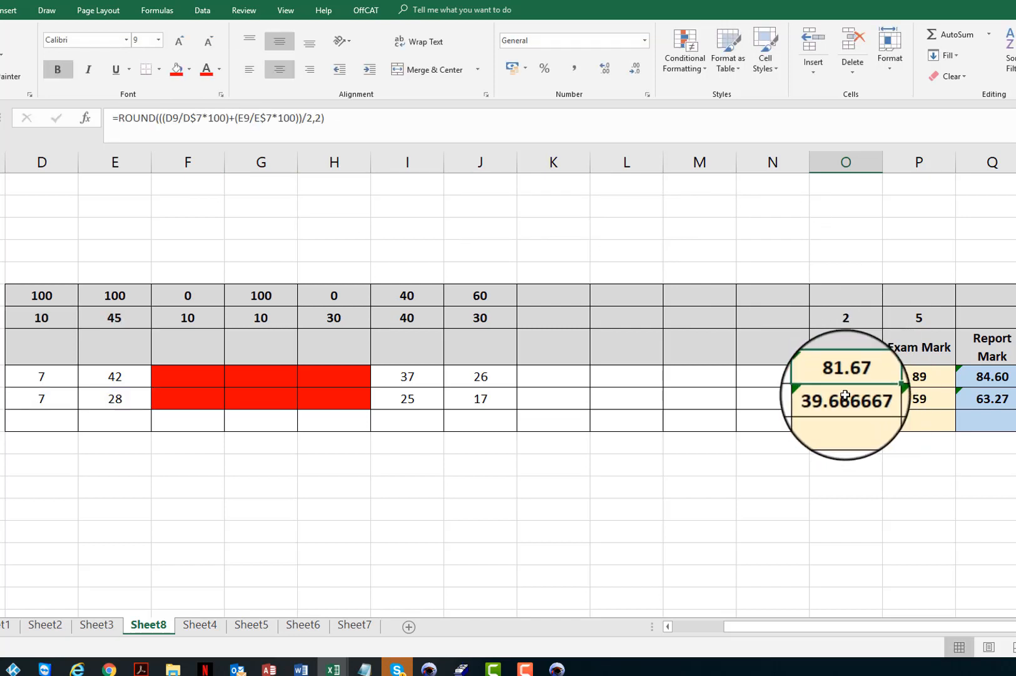
left_click(844, 397)
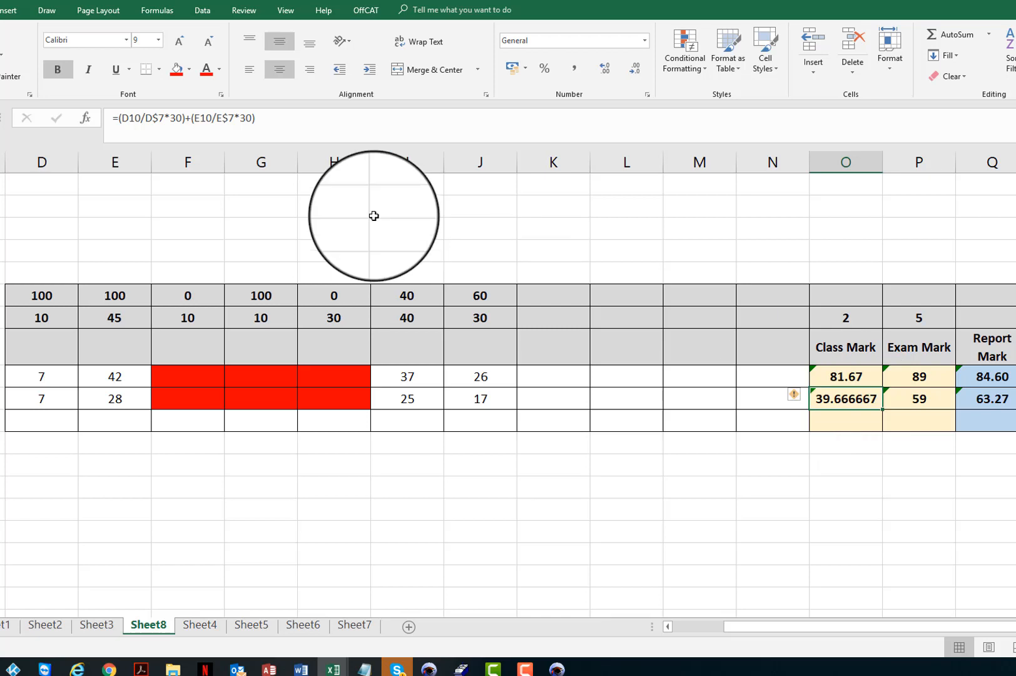
left_click(176, 118)
double_click(177, 117)
type("1")
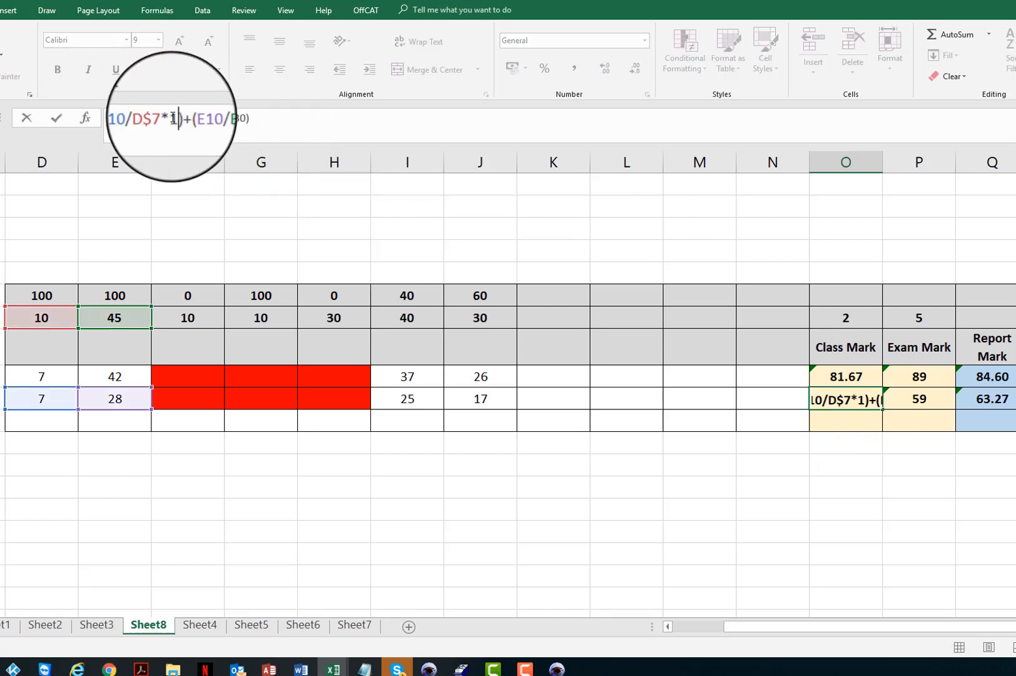
type("00")
double_click(251, 117)
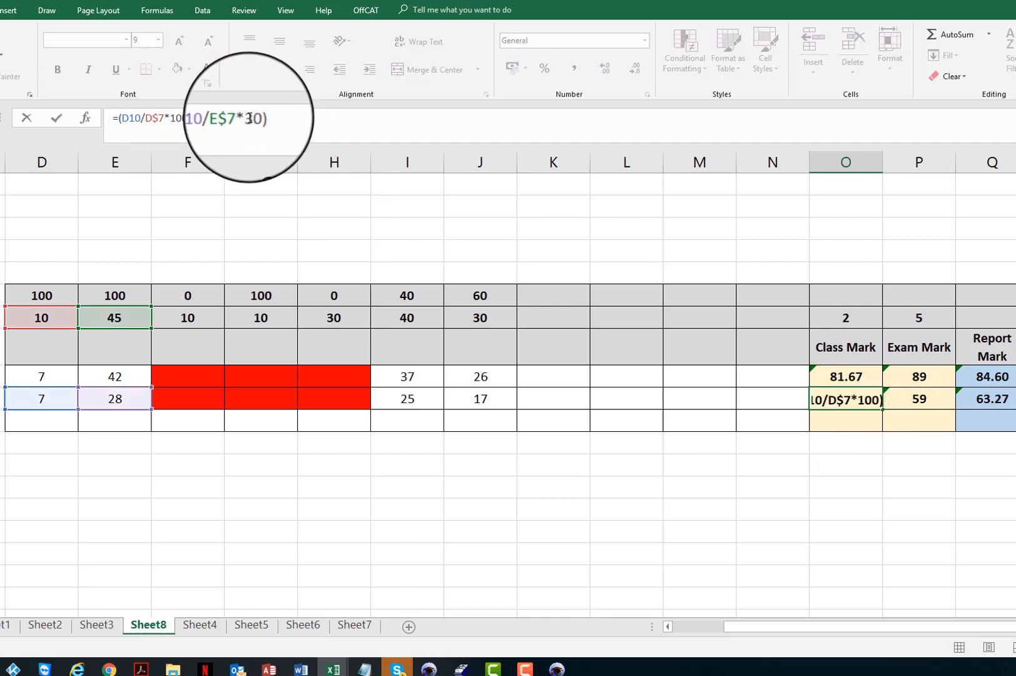
type("100")
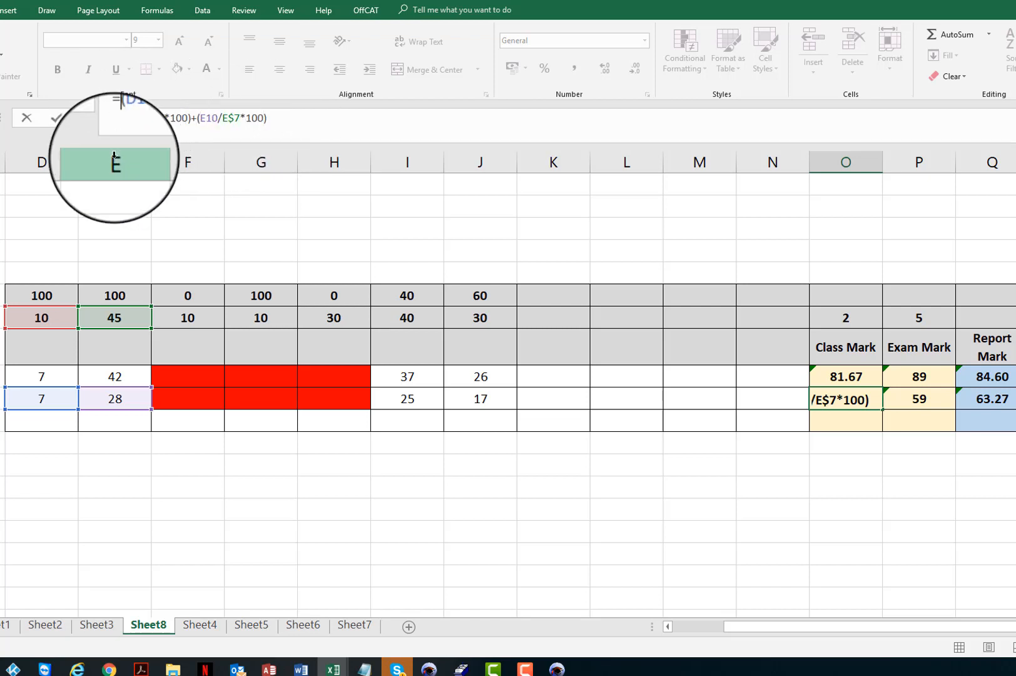
key("Home")
key("Right")
type("(")
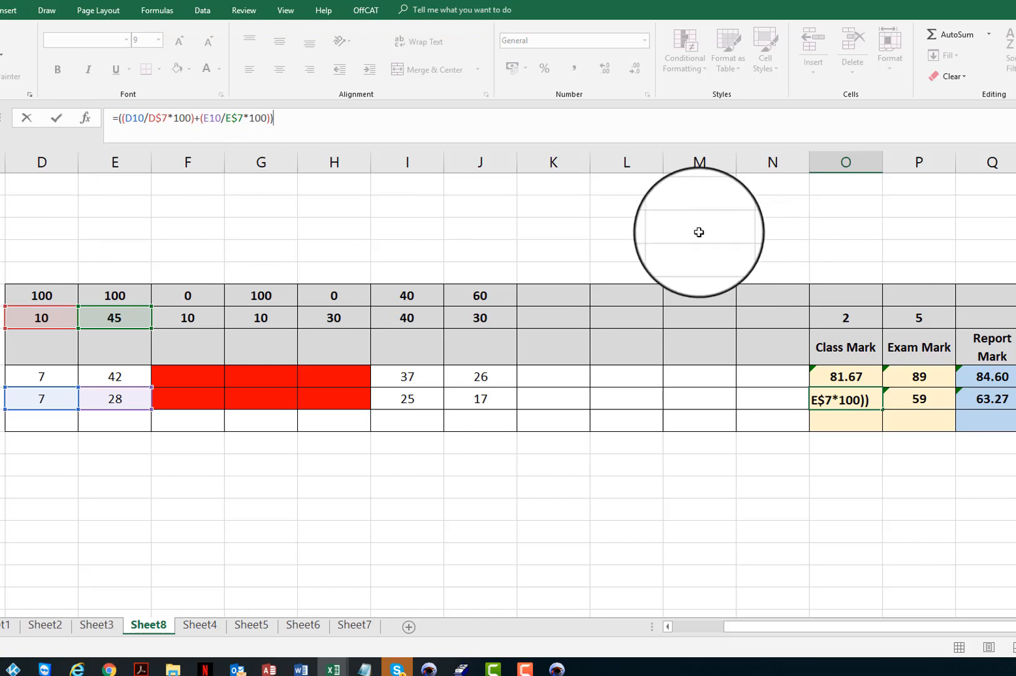
type("2")
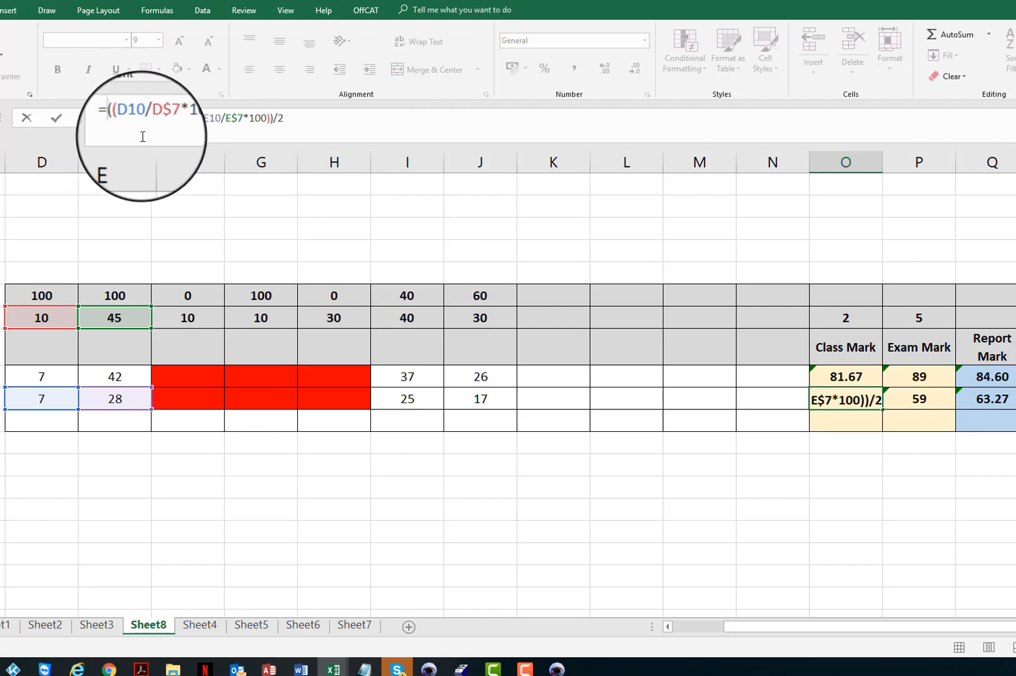
key("Return")
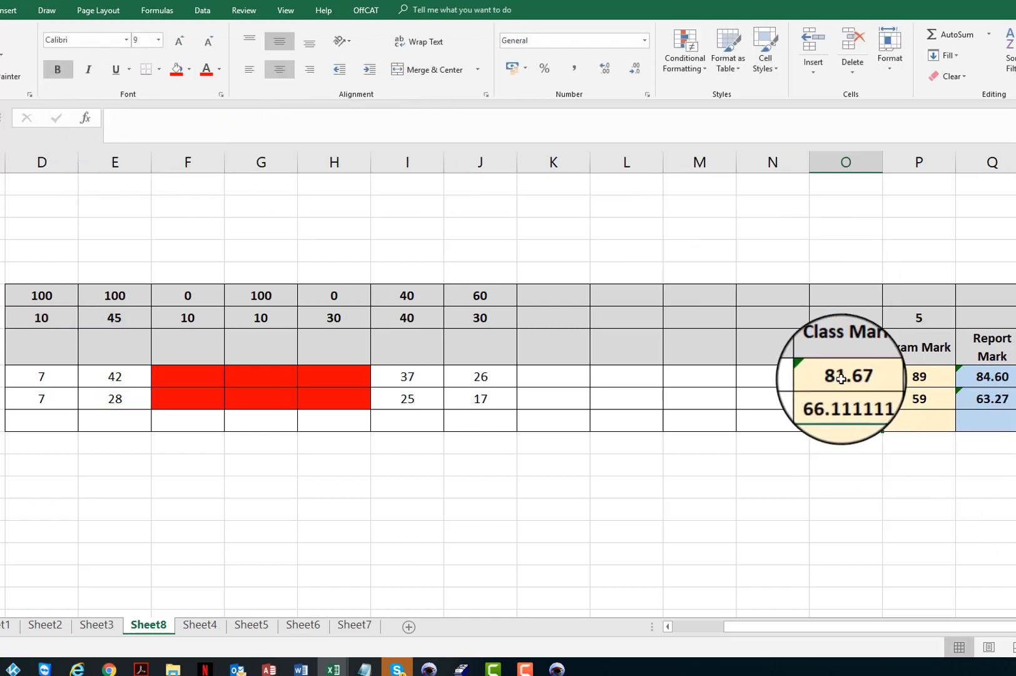
Wrap O10's Class Mark formula in ROUND to two decimals, giving =ROUND(((D10/D$7*100)+(E10/E$7*100))/2,2).
left_click(842, 378)
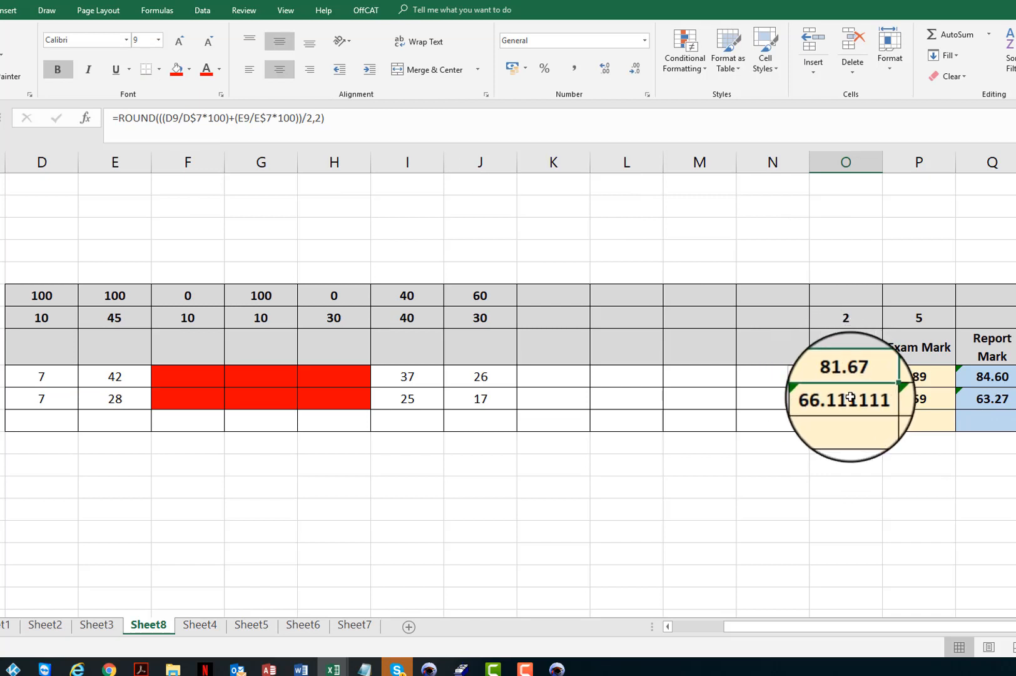
left_click(850, 396)
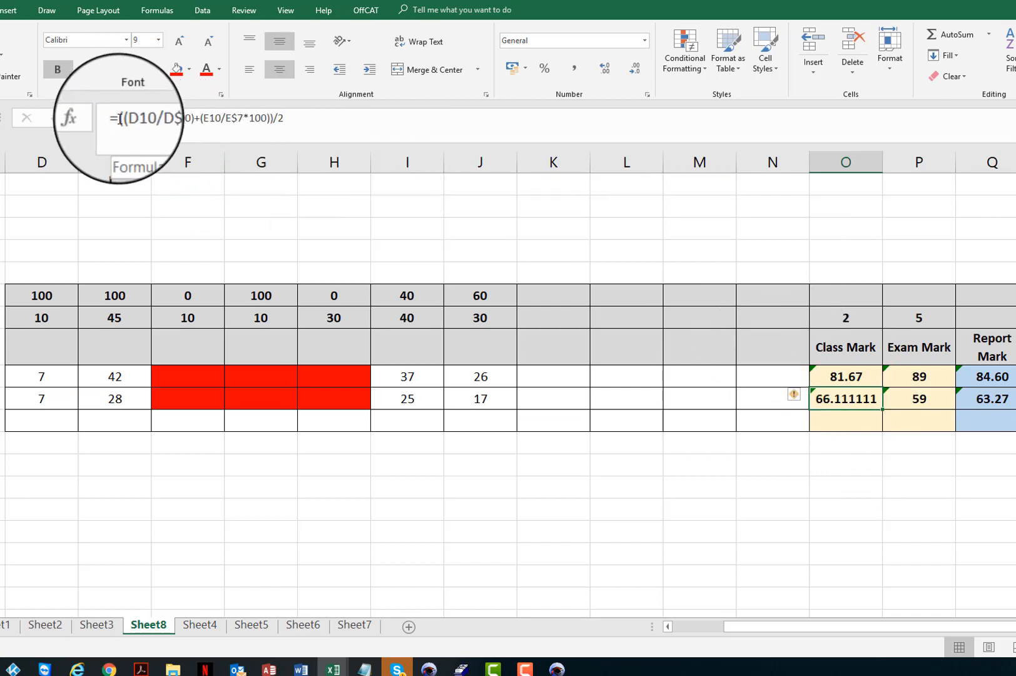
left_click(119, 118)
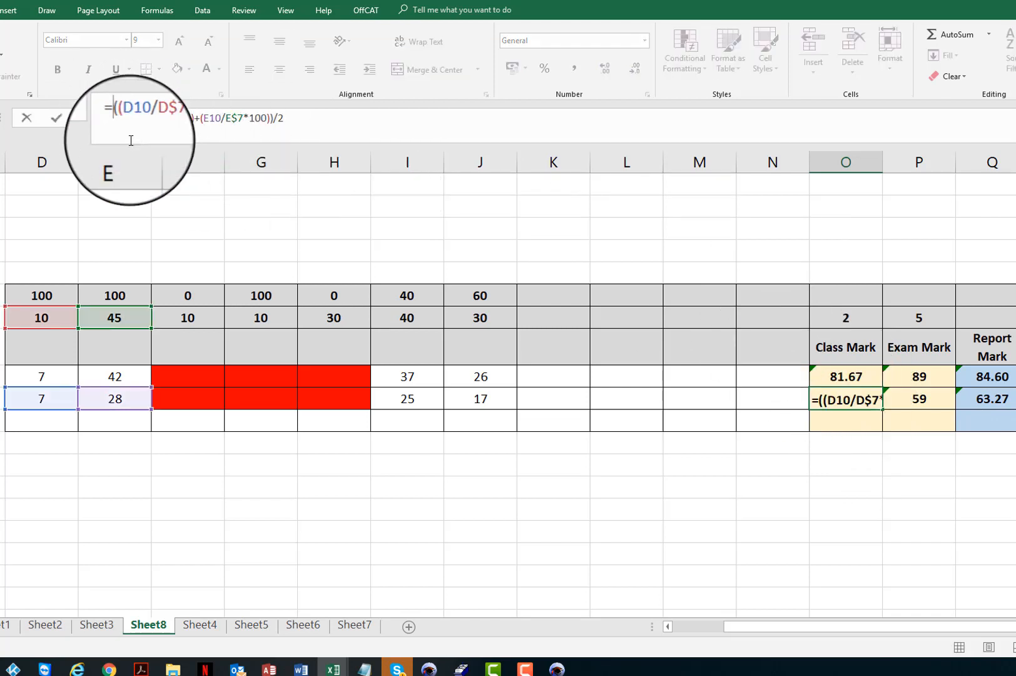
type("Round(")
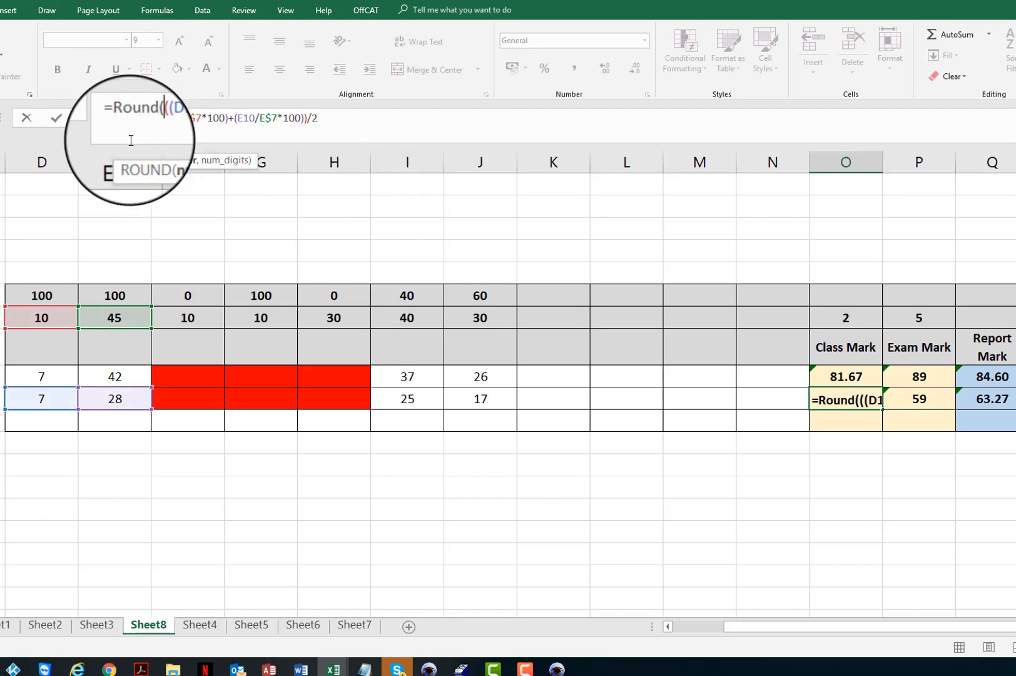
left_click(334, 118)
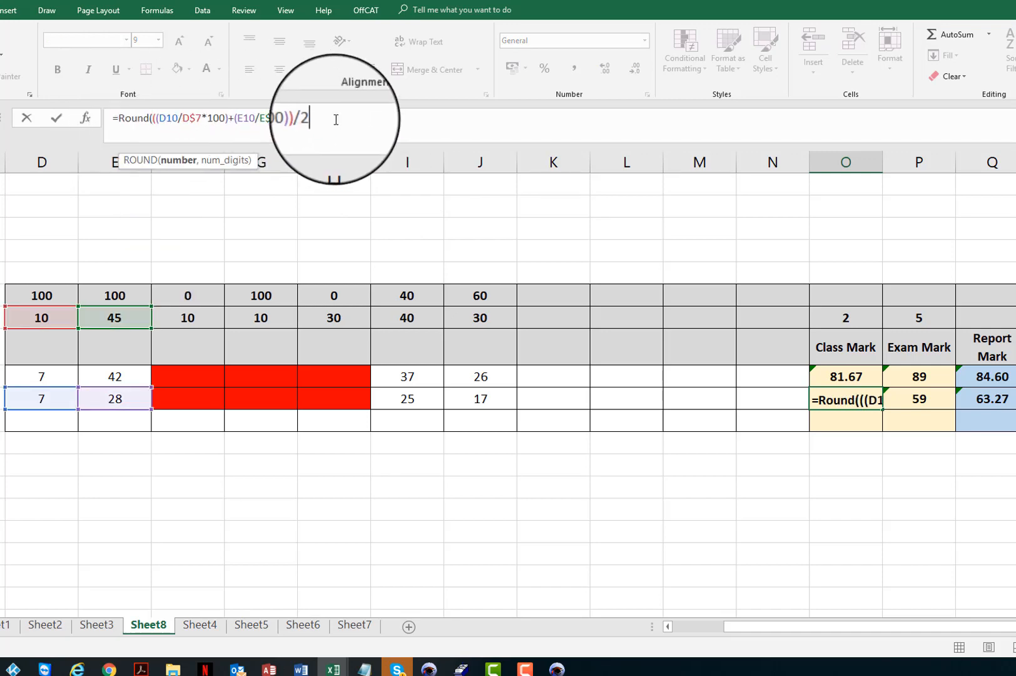
type(",")
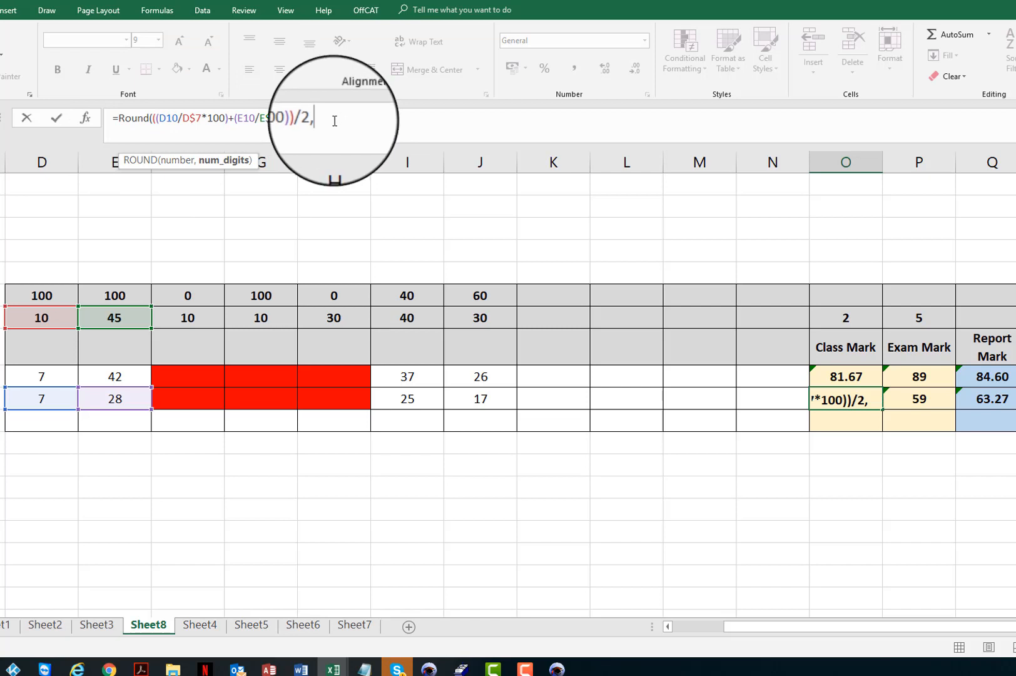
type("2)")
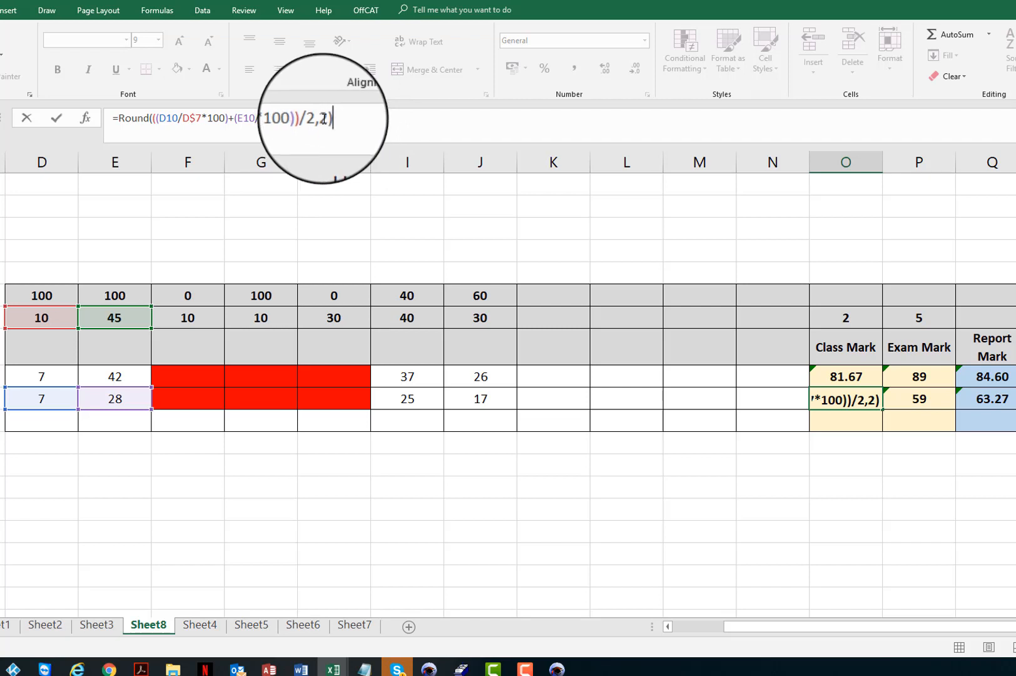
left_click(324, 122)
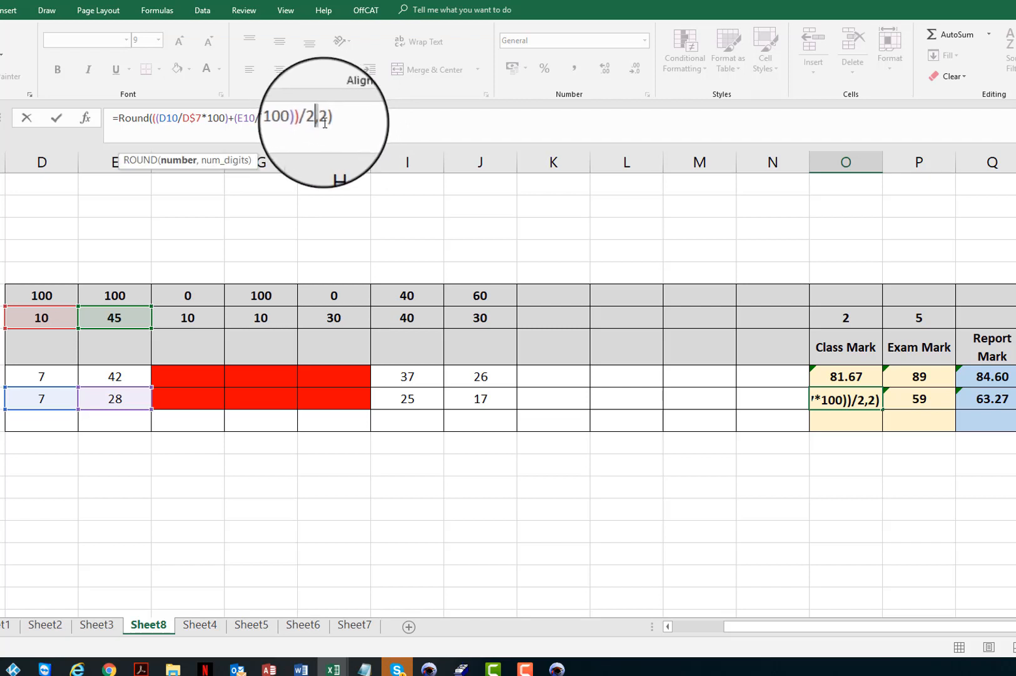
left_click(322, 124)
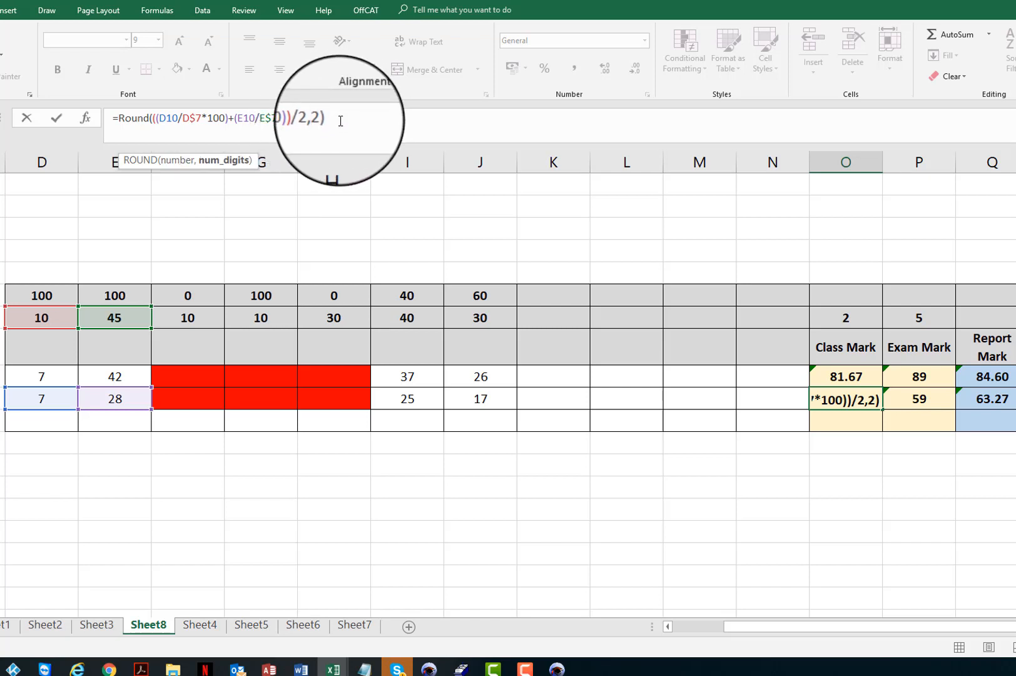
left_click(340, 121)
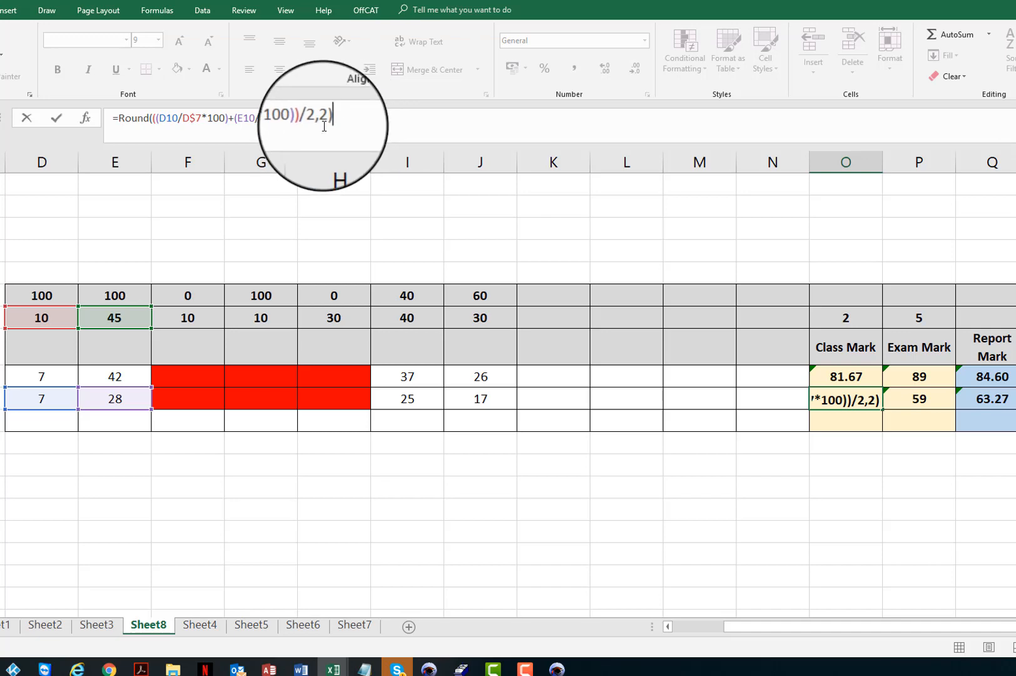
left_click(318, 119)
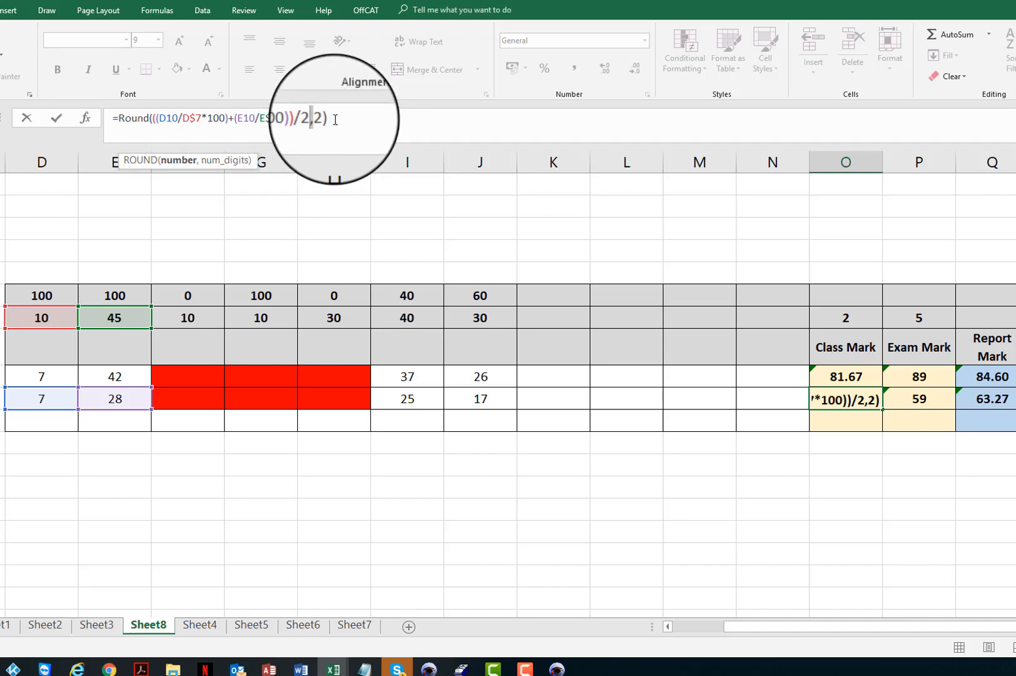
left_click(335, 120)
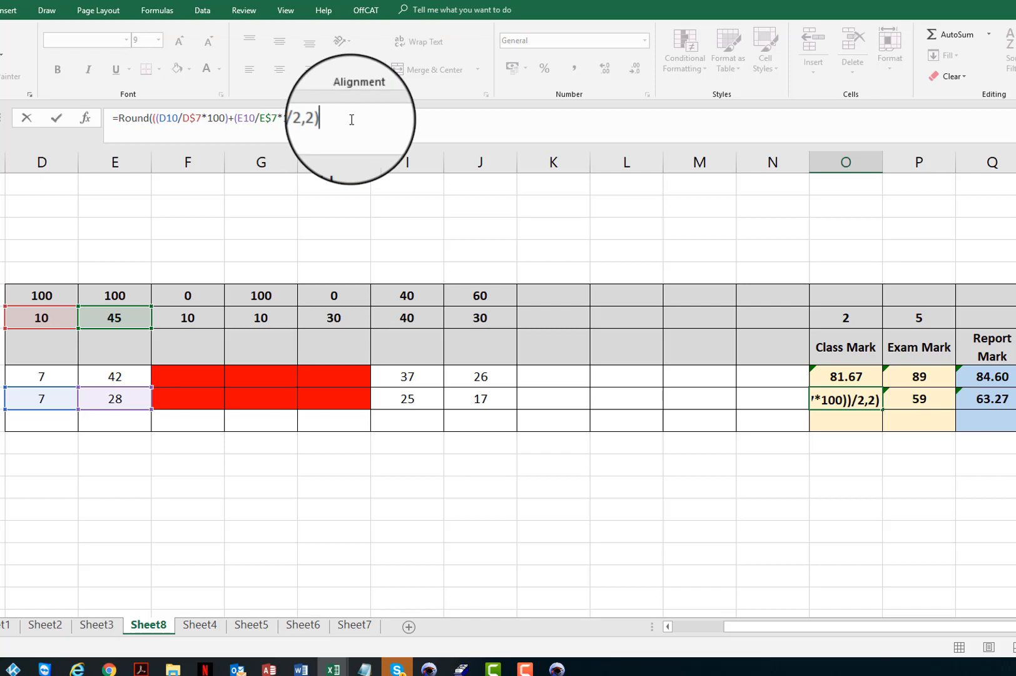
key("Return")
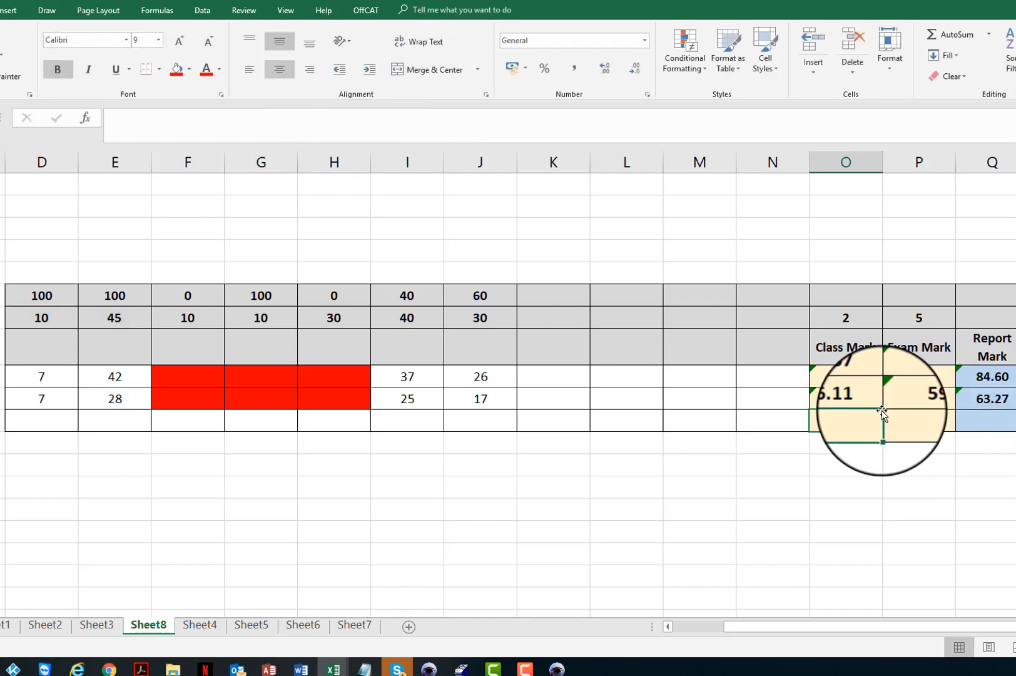
Inspect the Report Mark formula in R9 that weights class and exam marks.
left_click(842, 400)
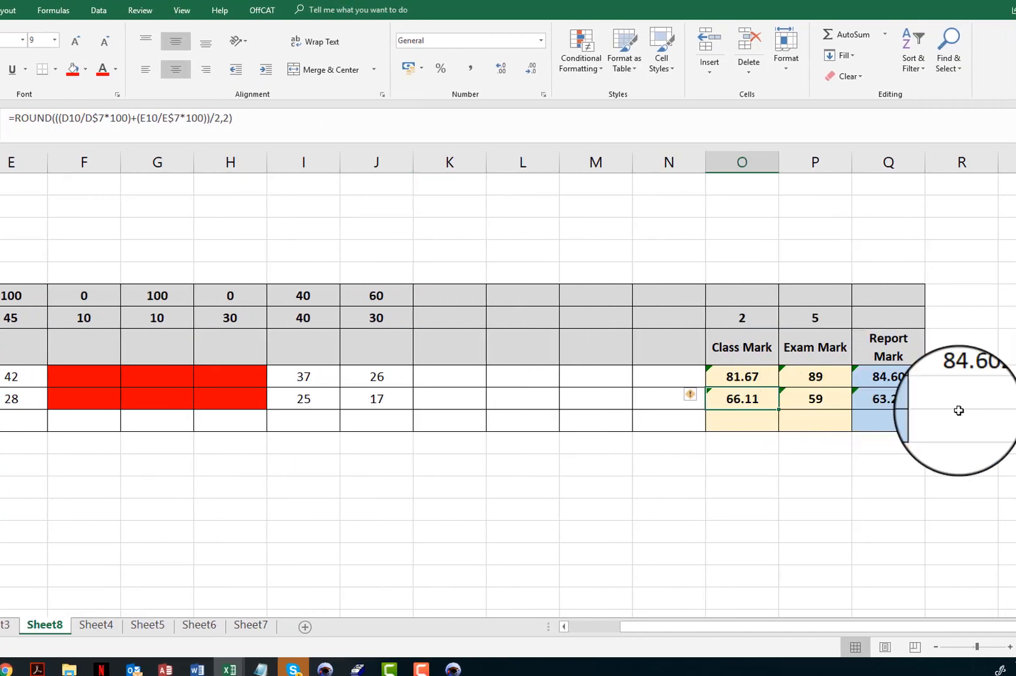
left_click(971, 402)
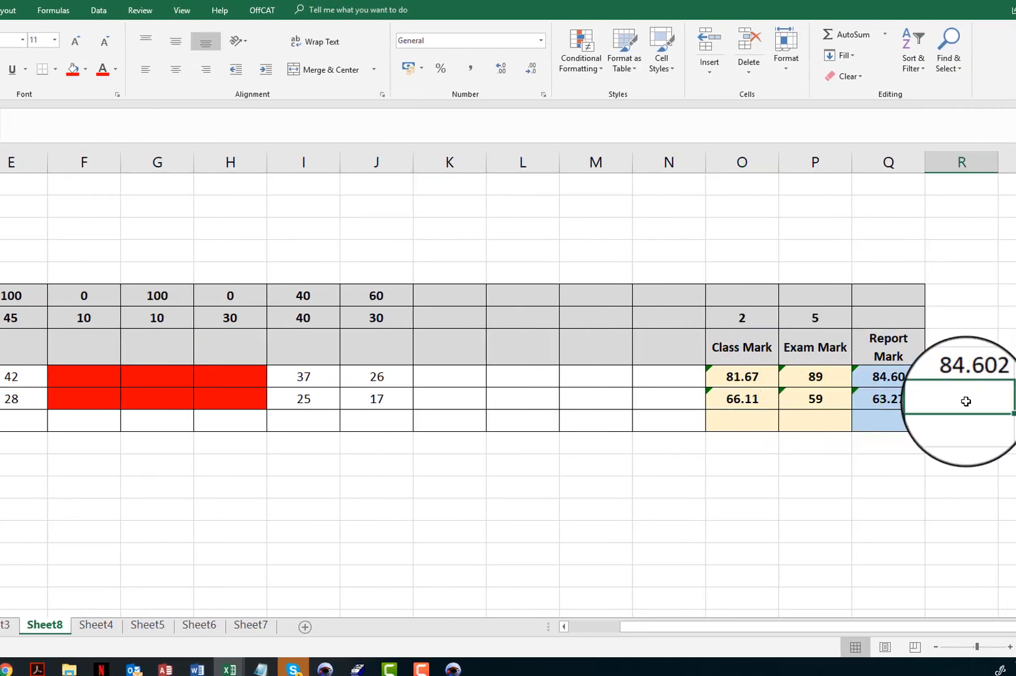
key("Up")
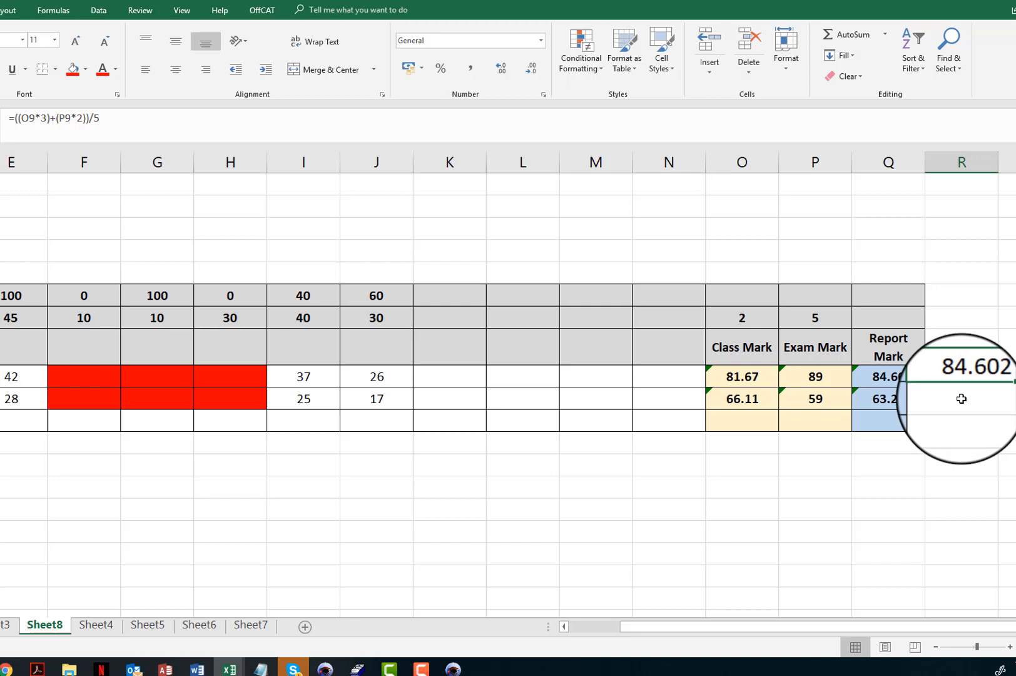
Compare the Class Mark formula in O10 with the Exam Mark formula in P10.
left_click(752, 402)
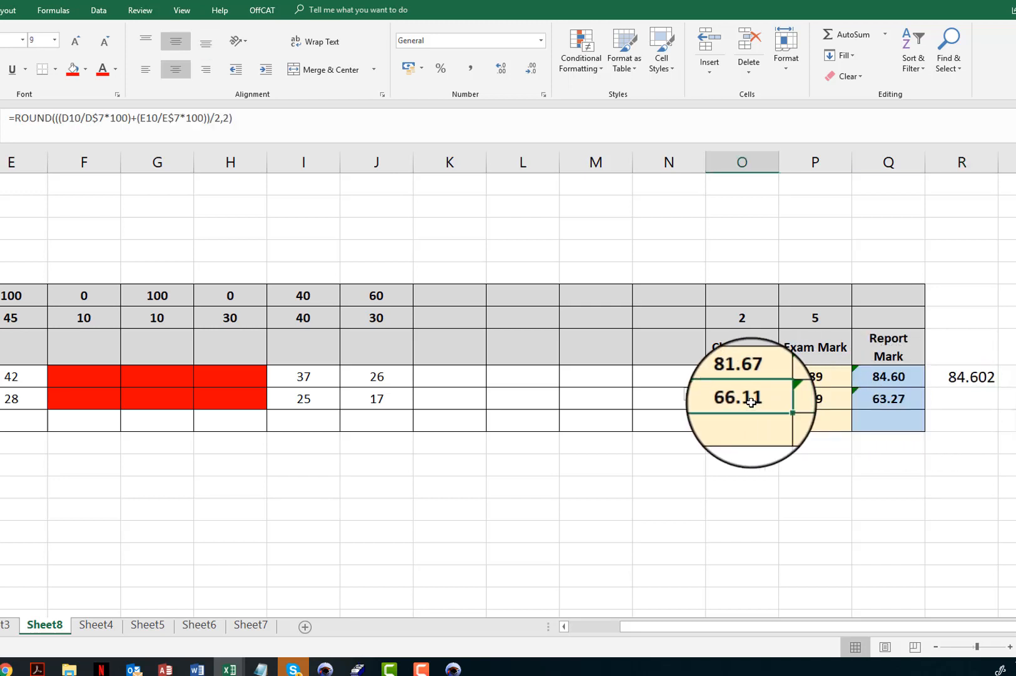
left_click(811, 399)
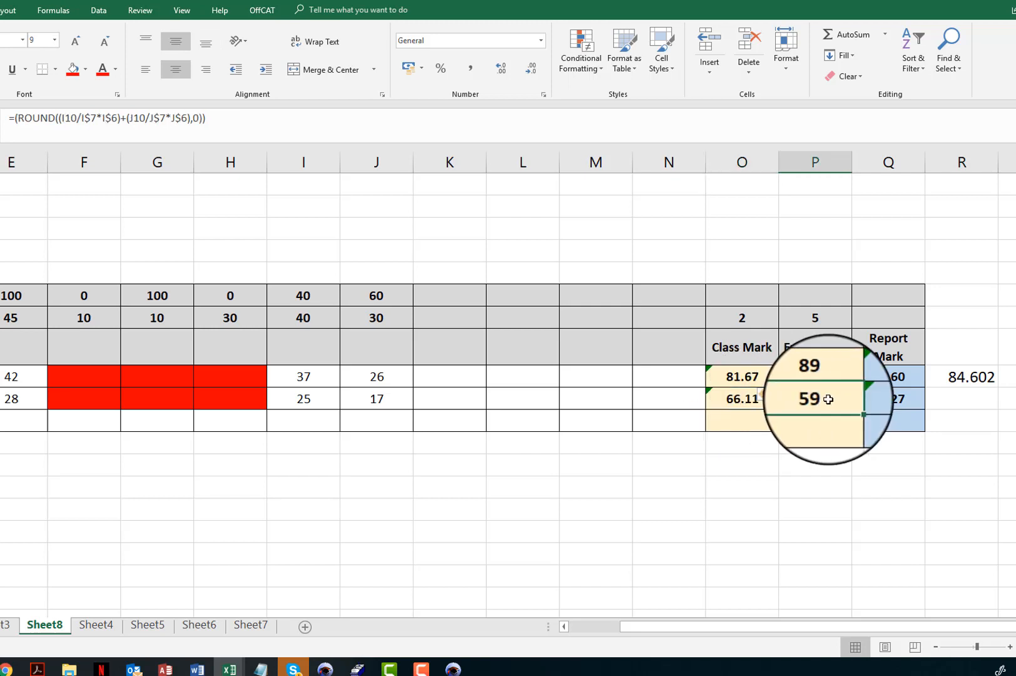
left_click(725, 399)
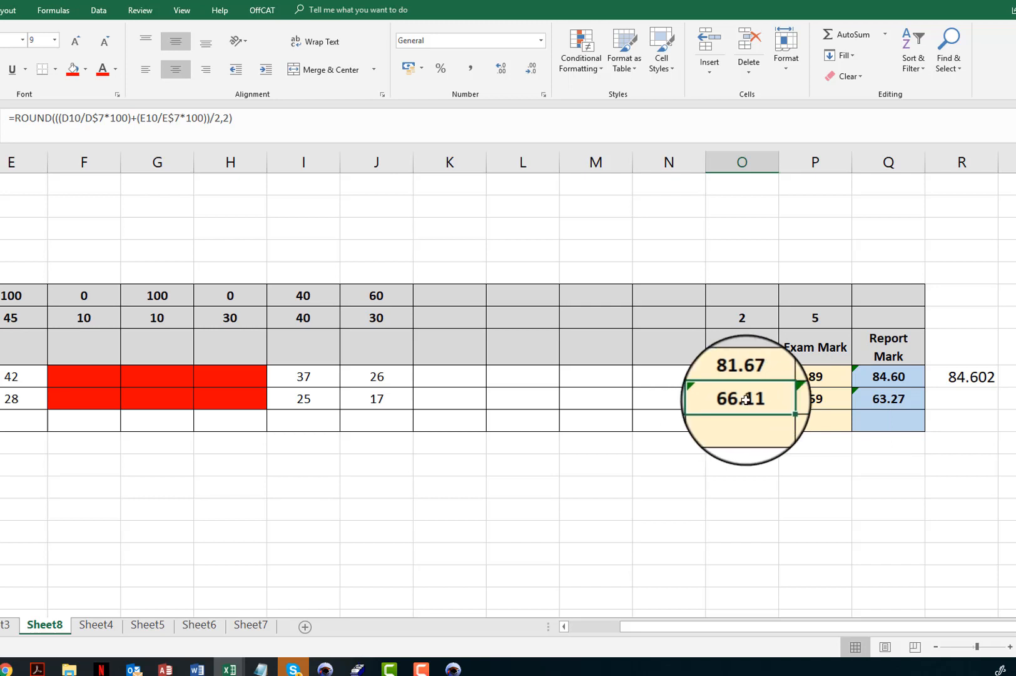
left_click(817, 399)
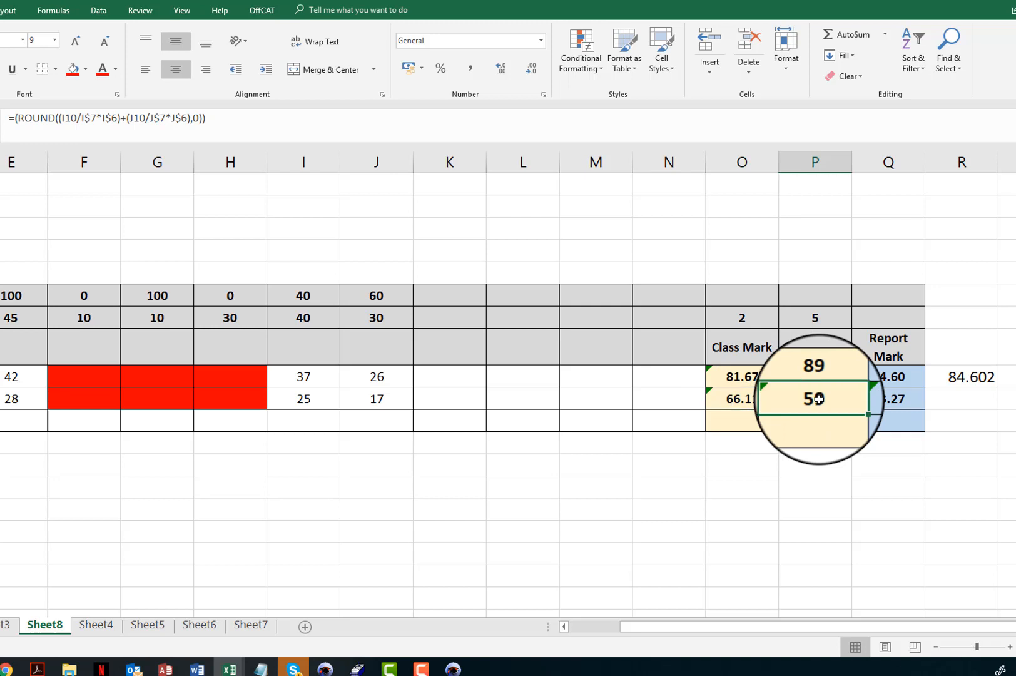
left_click(737, 399)
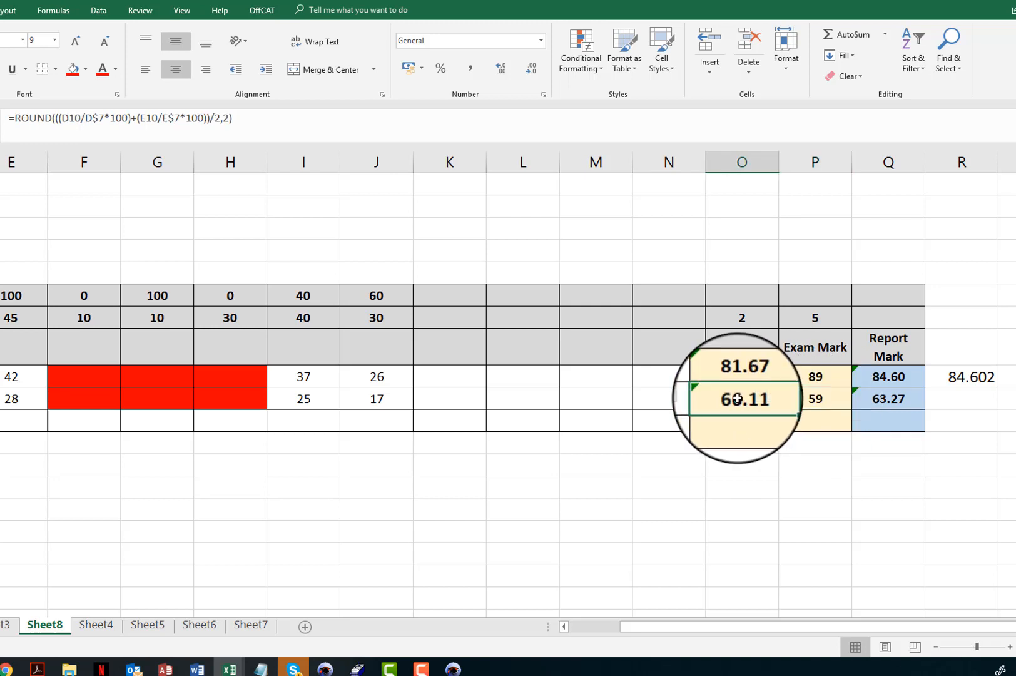
left_click(815, 398)
left_click(793, 403)
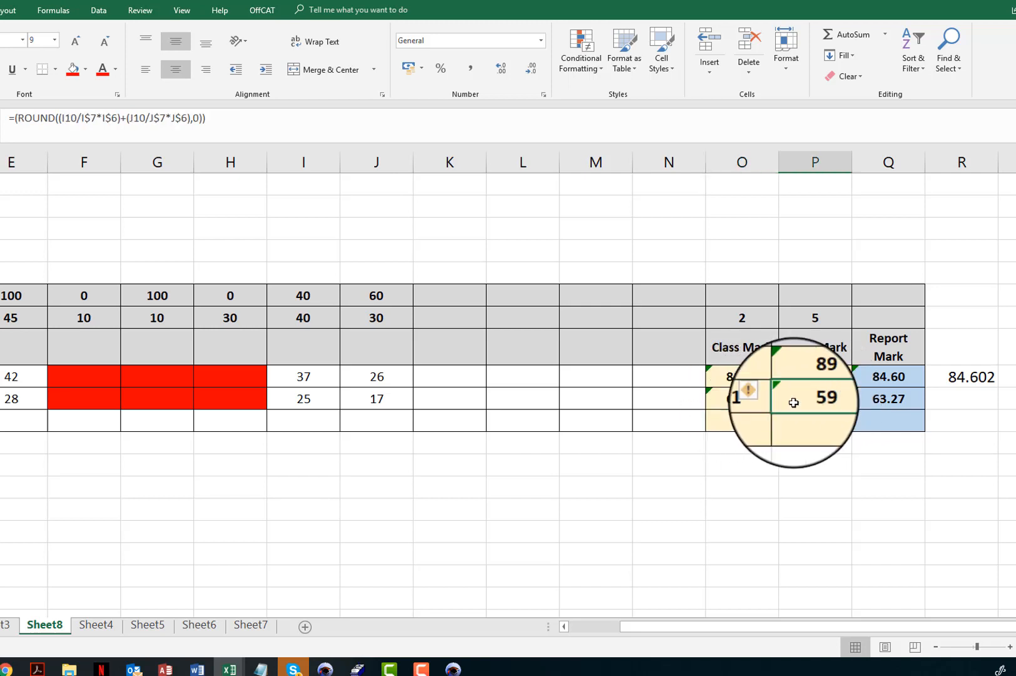
left_click(748, 398)
left_click(806, 400)
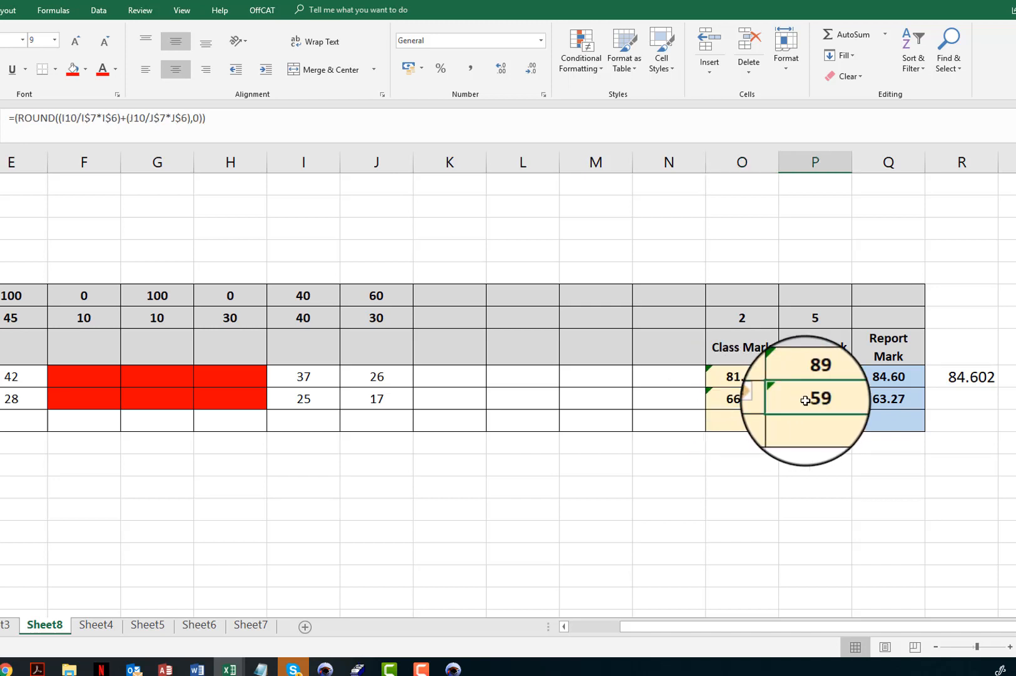
left_click(737, 398)
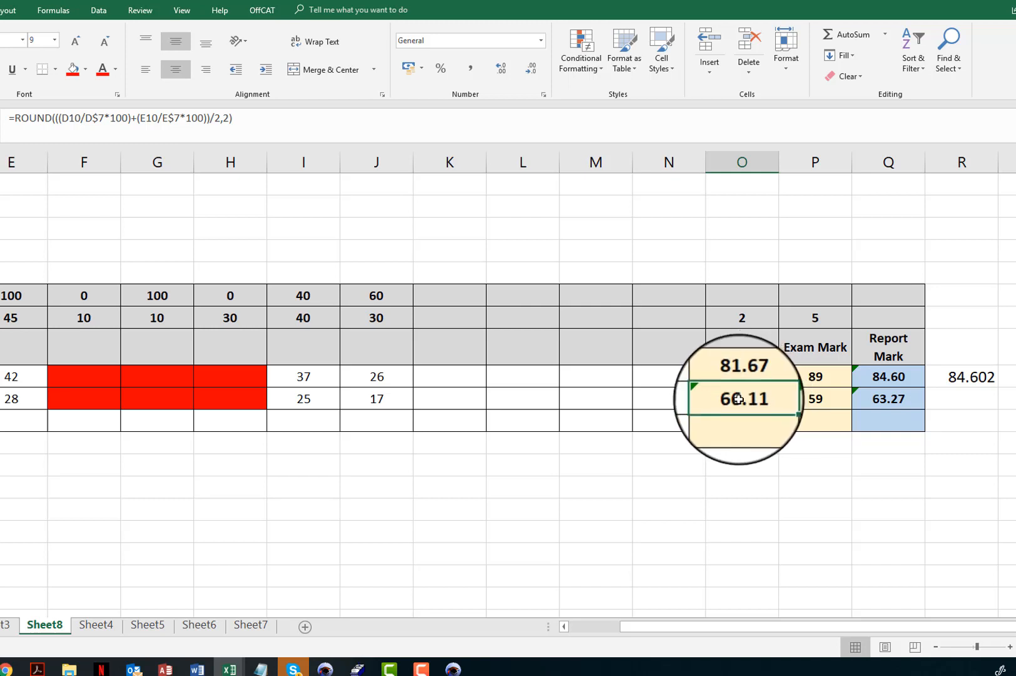
left_click(817, 401)
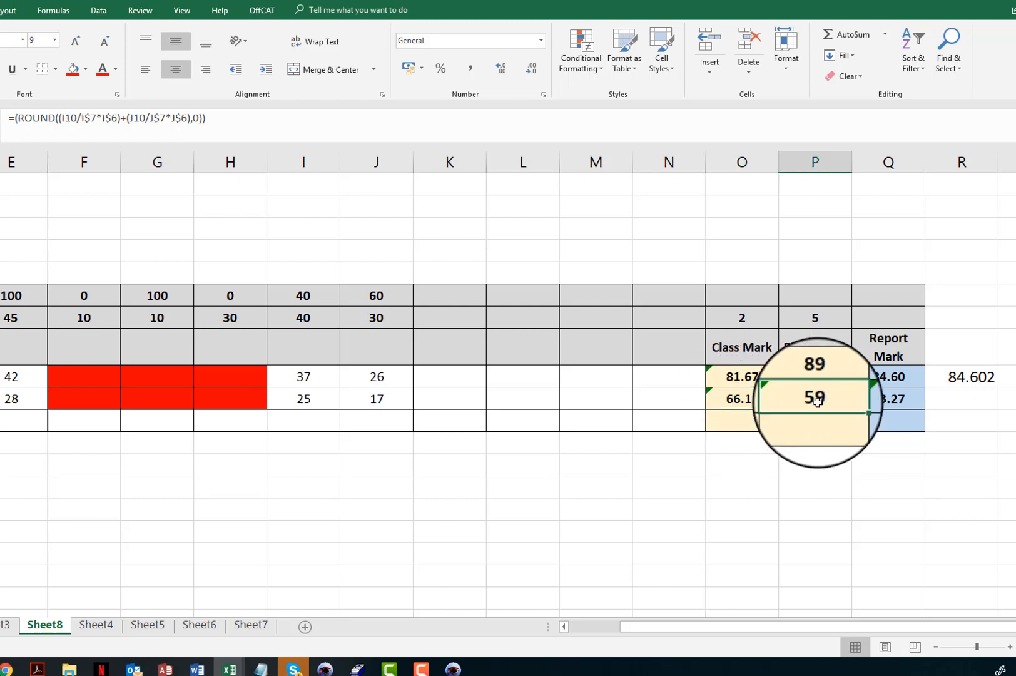
left_click(730, 400)
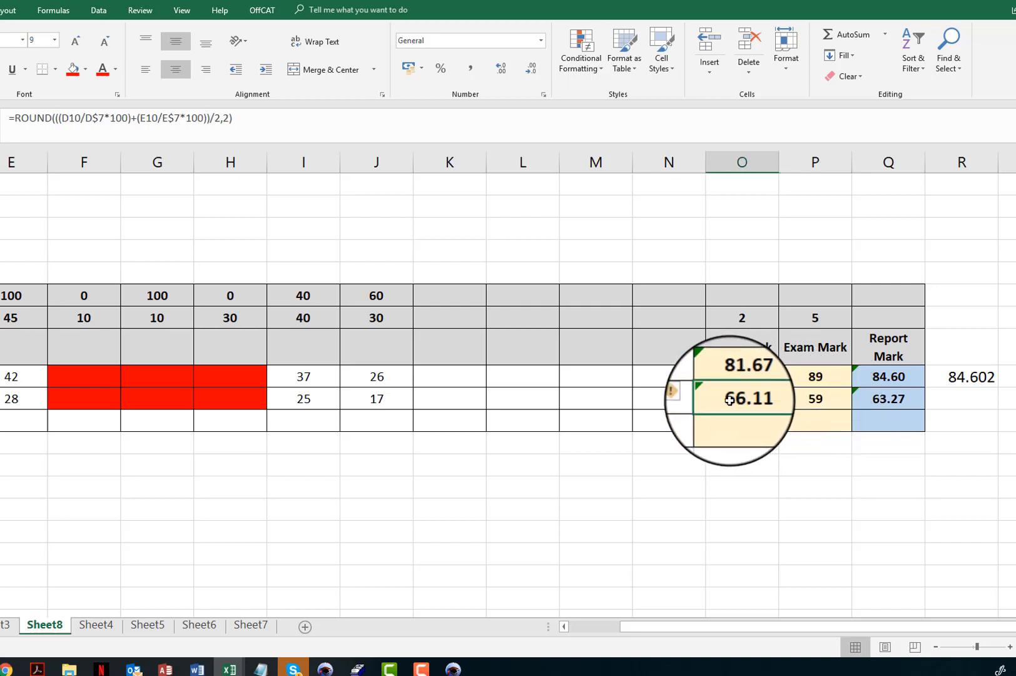
left_click(812, 398)
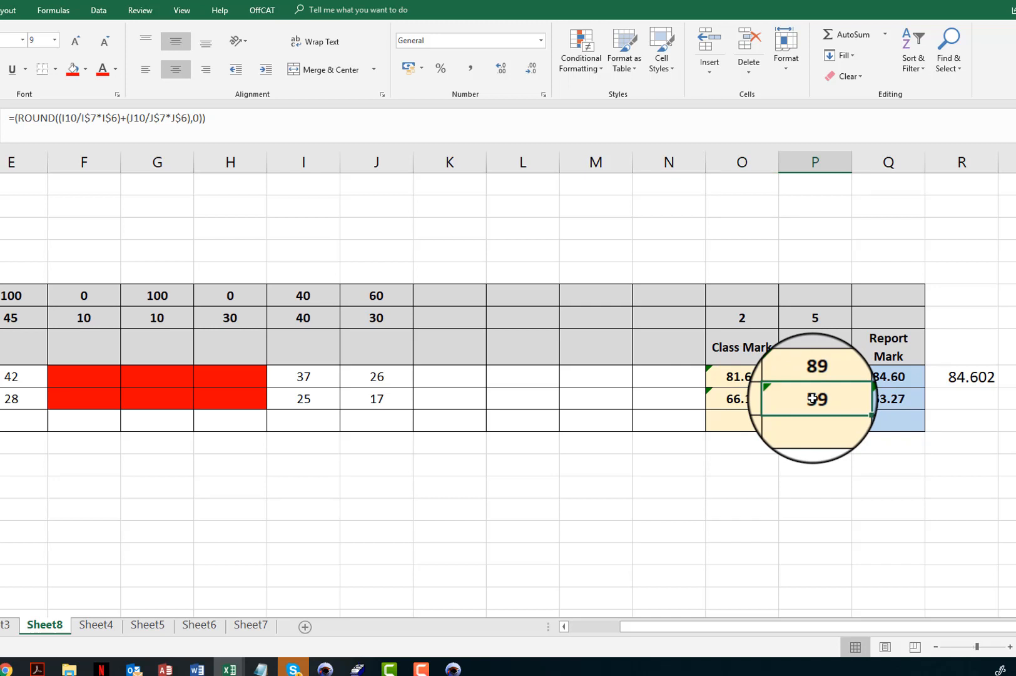
left_click(950, 375)
right_click(949, 376)
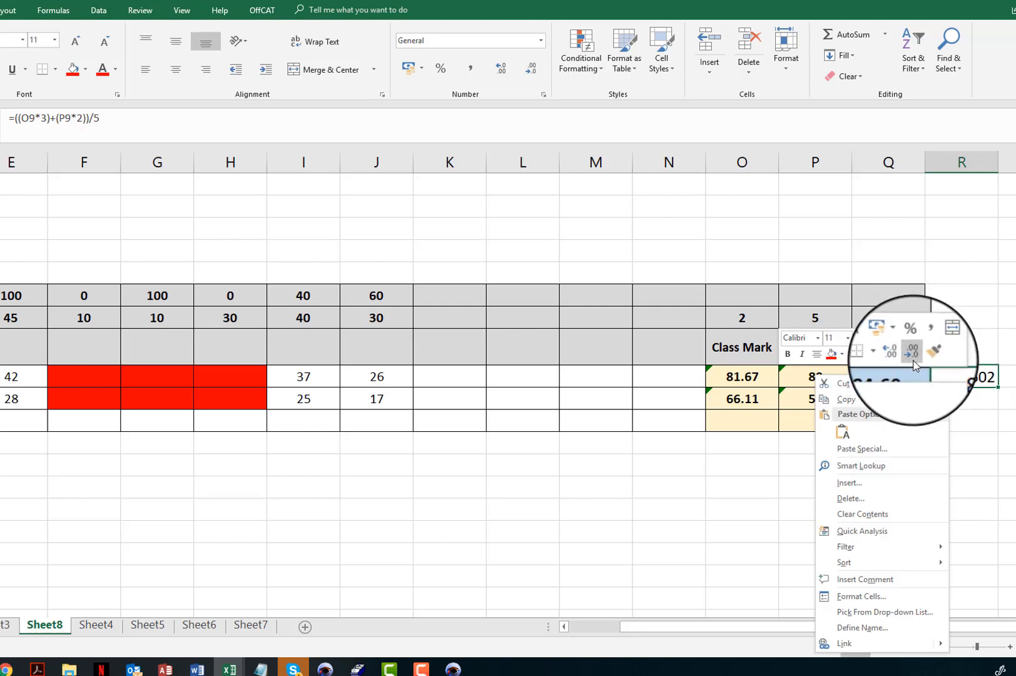
key("Escape")
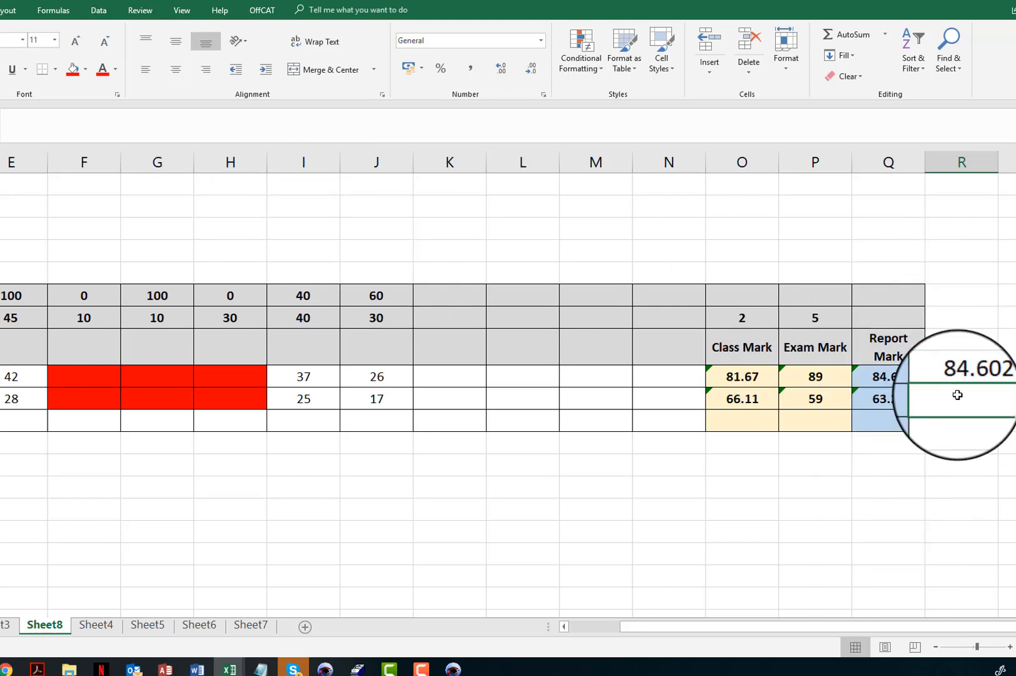
Enter the Report Mark formula =((O10*3)+(P10*2))/5 in R10 to weight class and exam marks.
type("=")
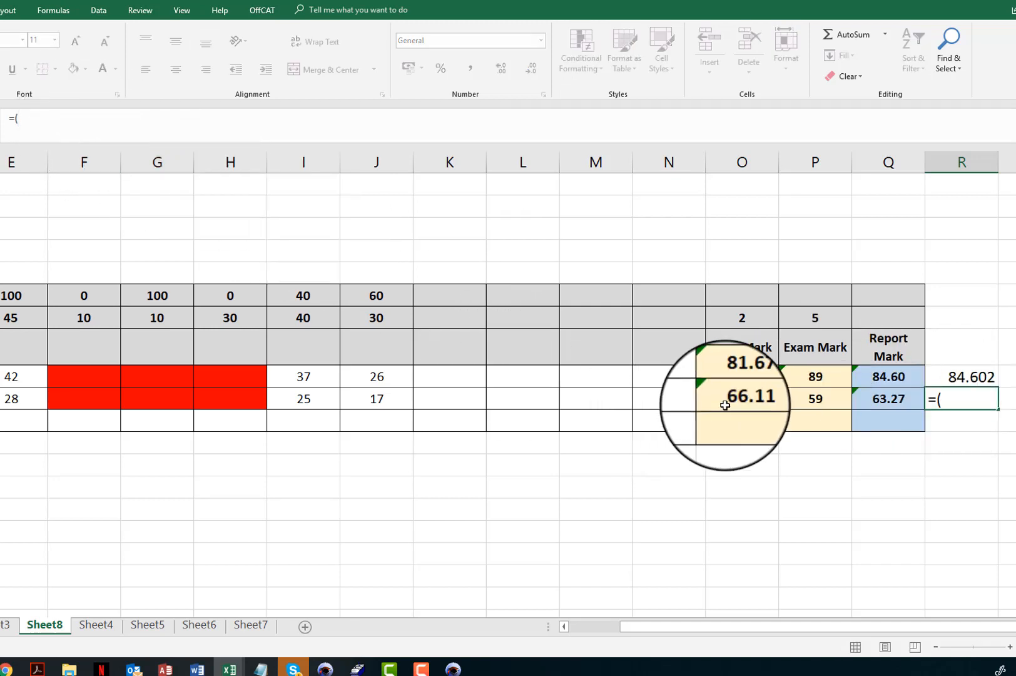
type("(")
left_click(750, 398)
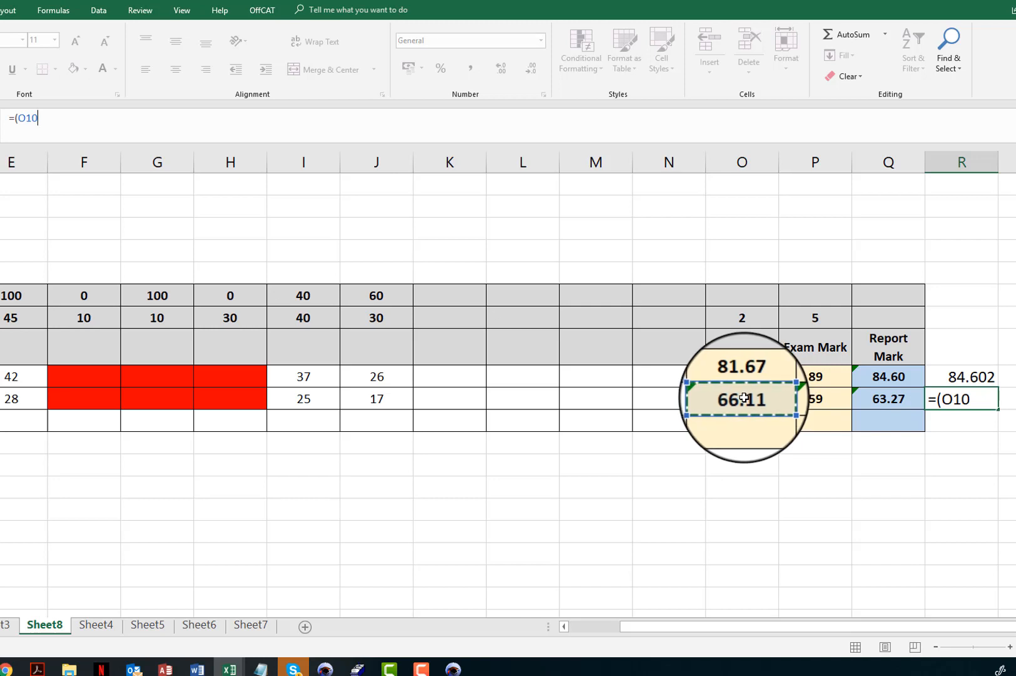
type("*")
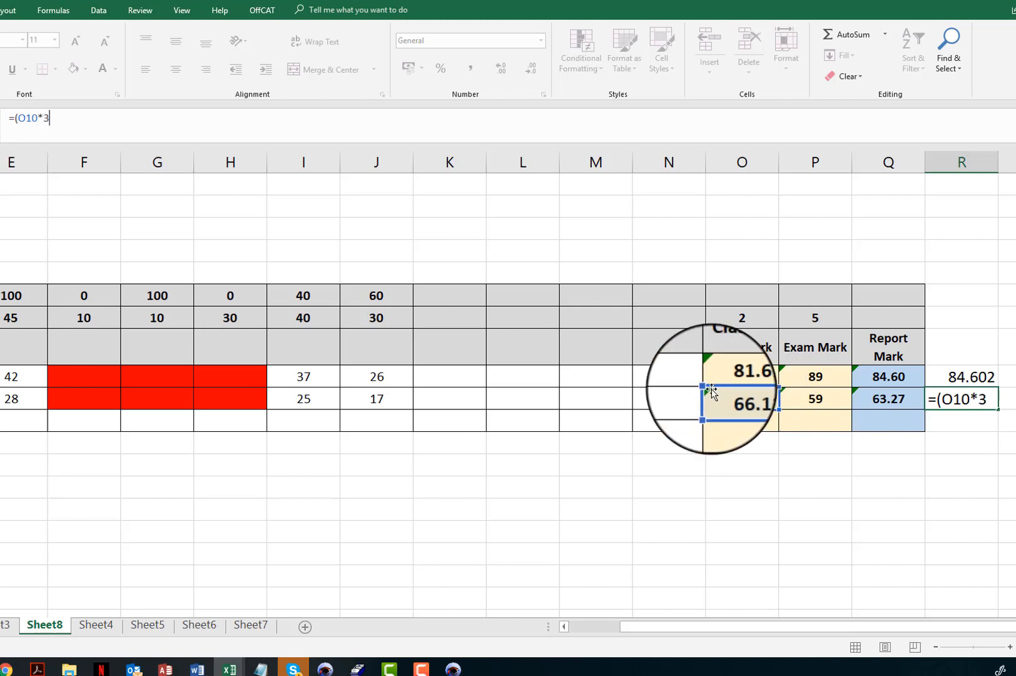
type("3)=")
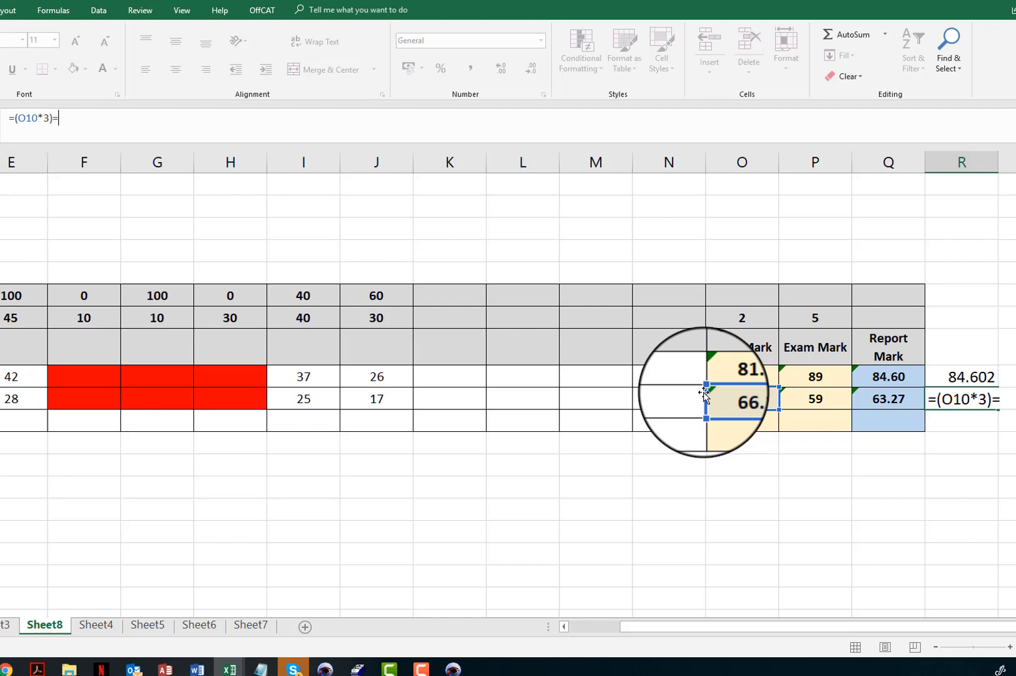
key("BackSpace")
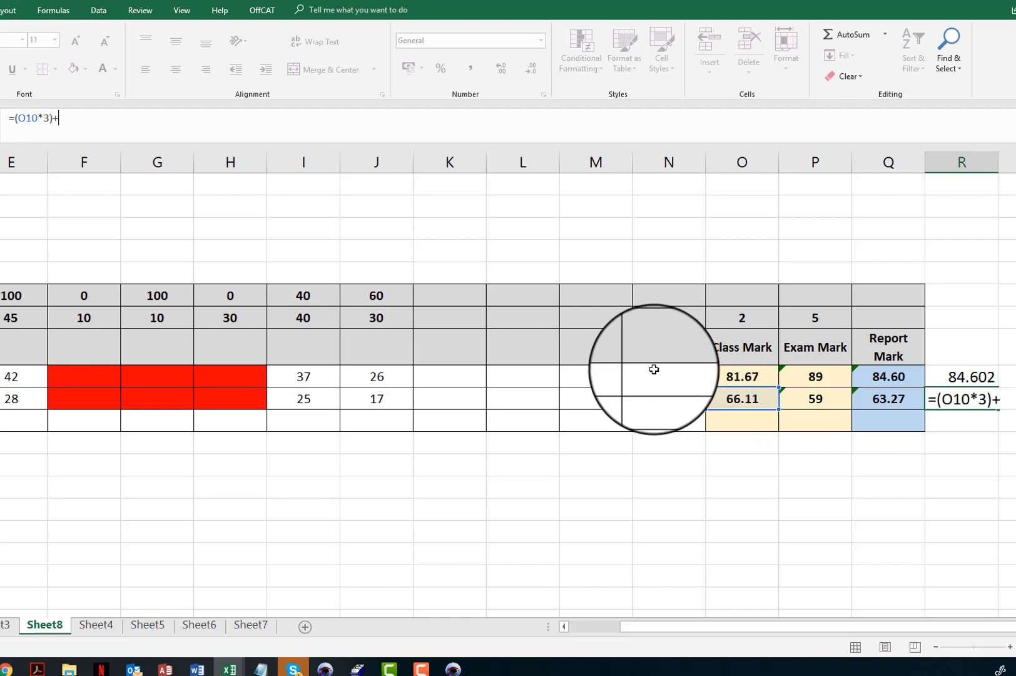
type("+(")
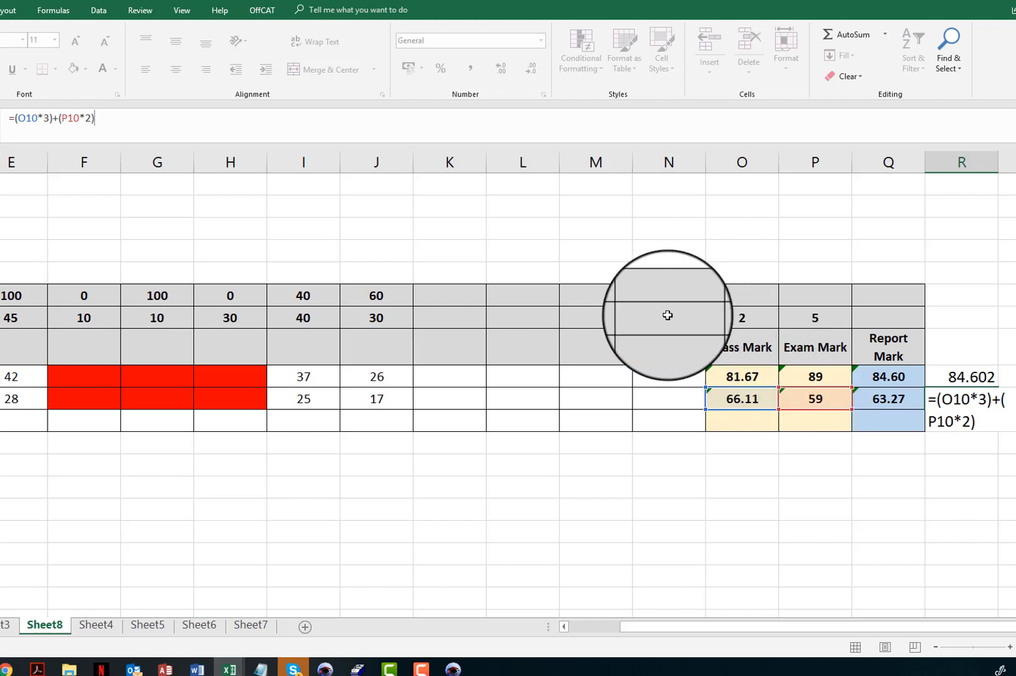
left_click(16, 119)
type("(")
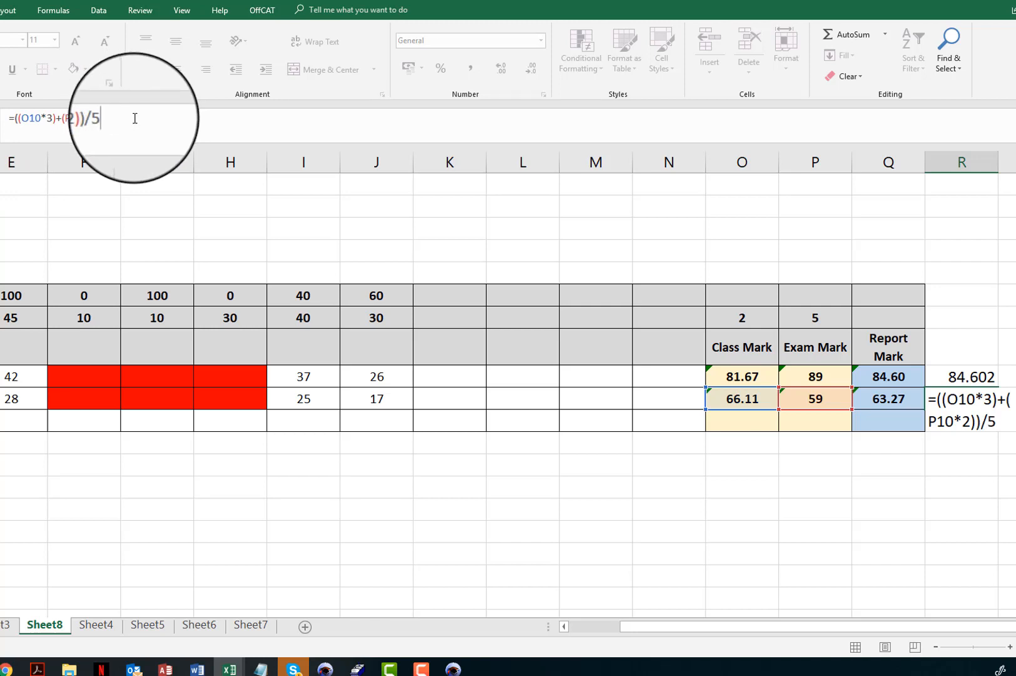
key("Return")
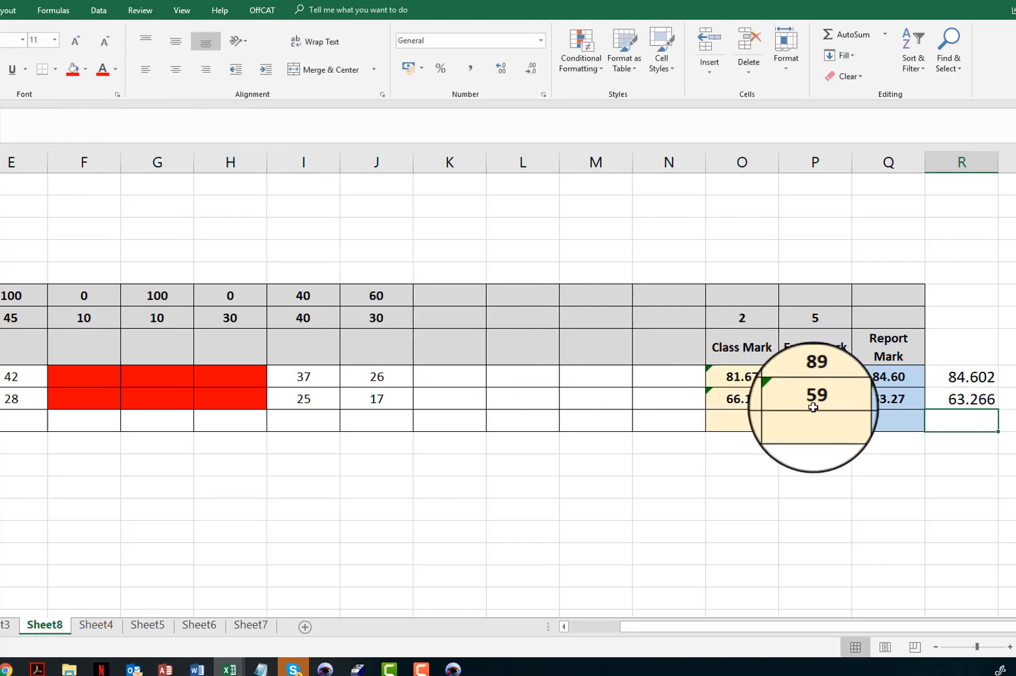
left_click(976, 400)
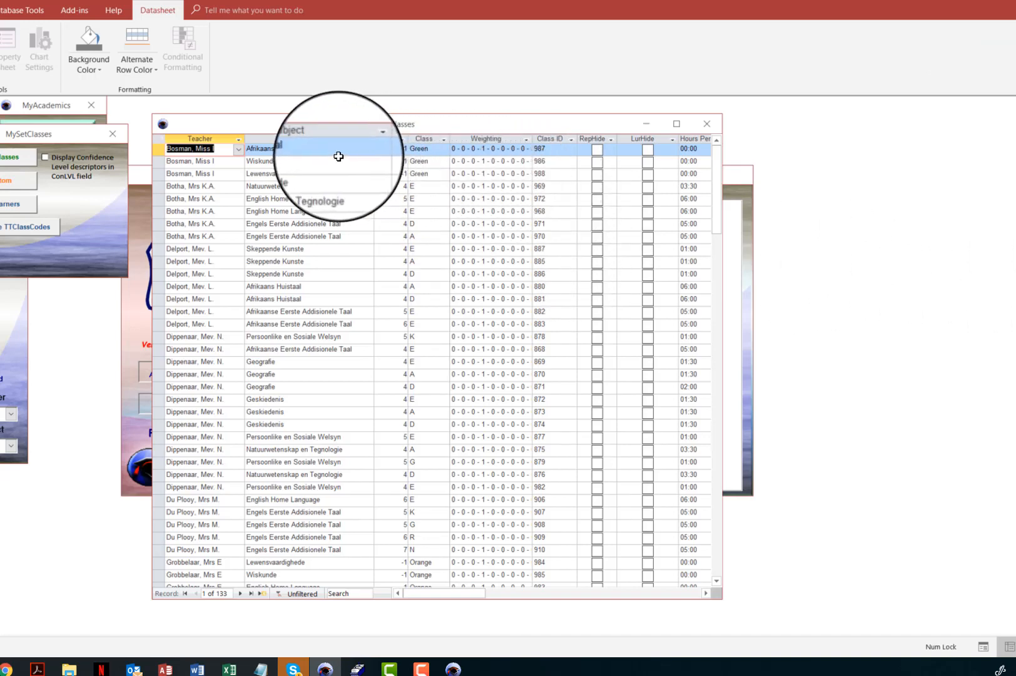
In SA-SAMS, filter the Classes list to Grade 7 Afrikaans Huistaal to examine its weighting, then close the list.
right_click(401, 545)
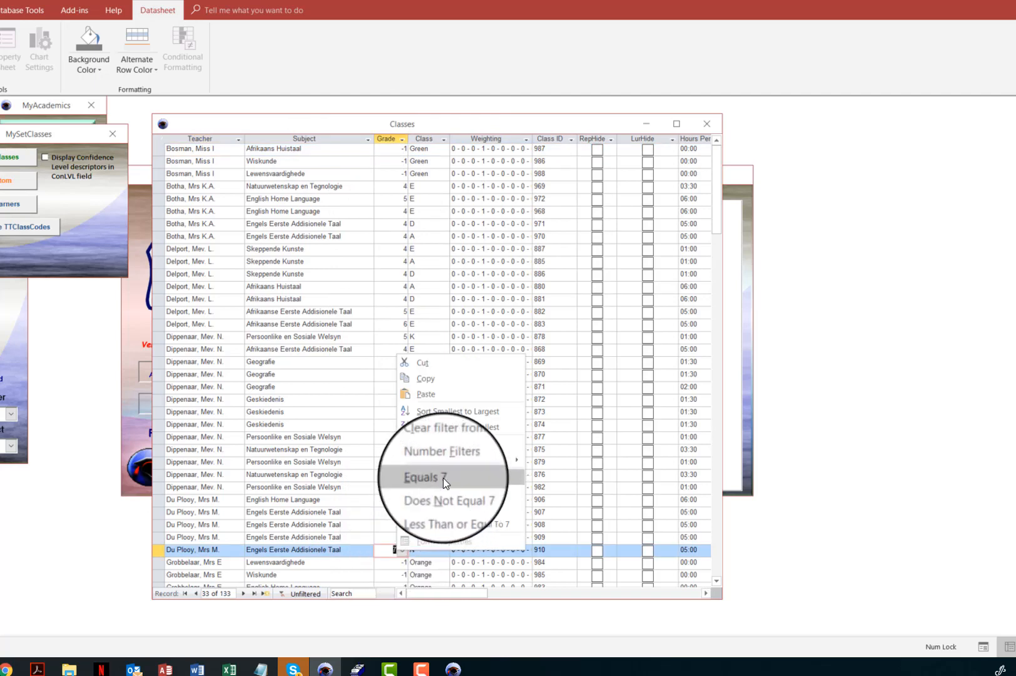
left_click(443, 477)
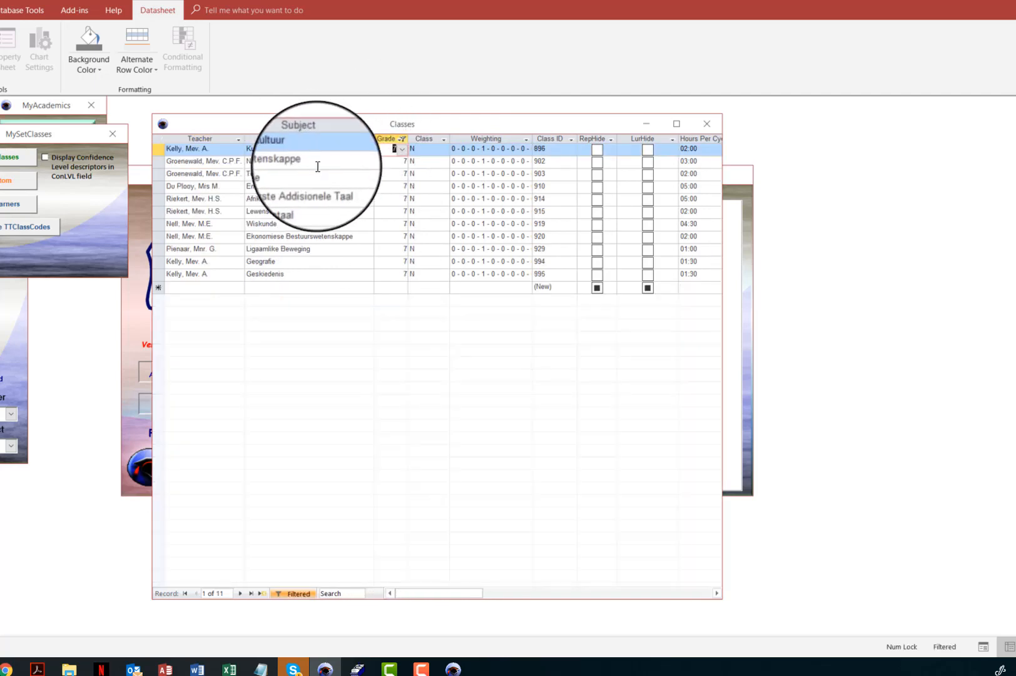
right_click(313, 198)
left_click(335, 321)
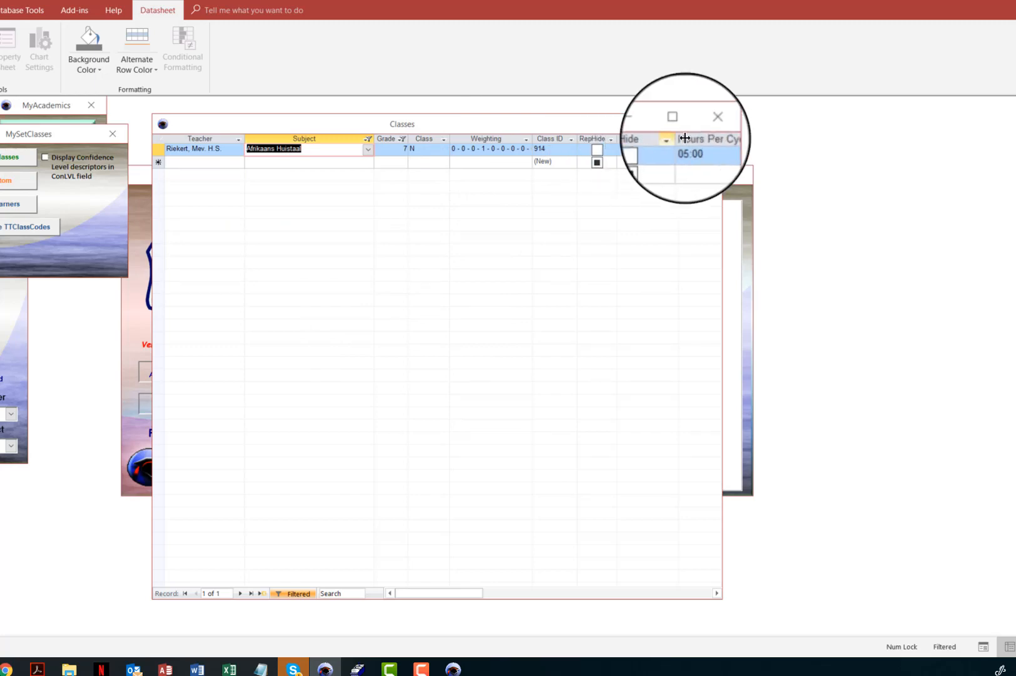
left_click(709, 127)
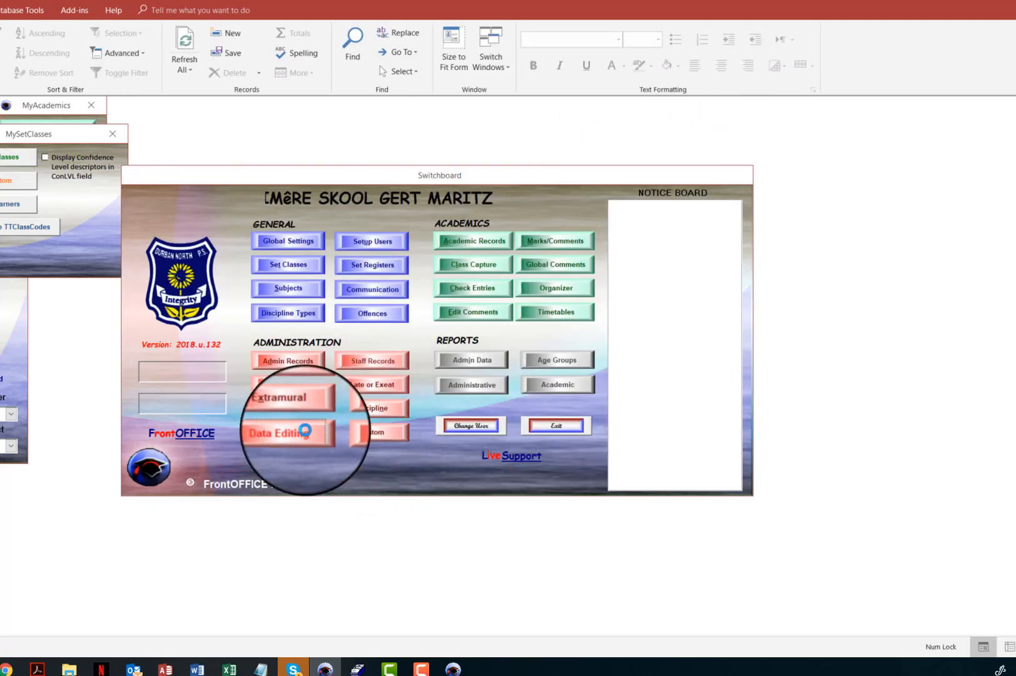
Open the Weighting table under Data Editing and examine the T2W and T5W term weights of a weighting row, then close it.
left_click(294, 432)
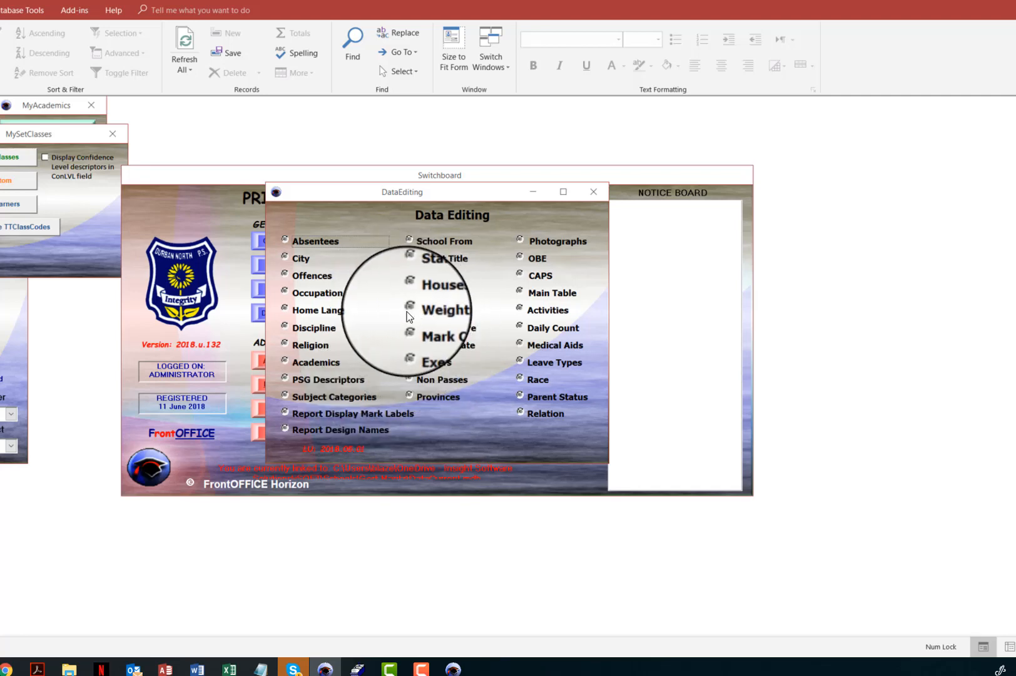
left_click(408, 309)
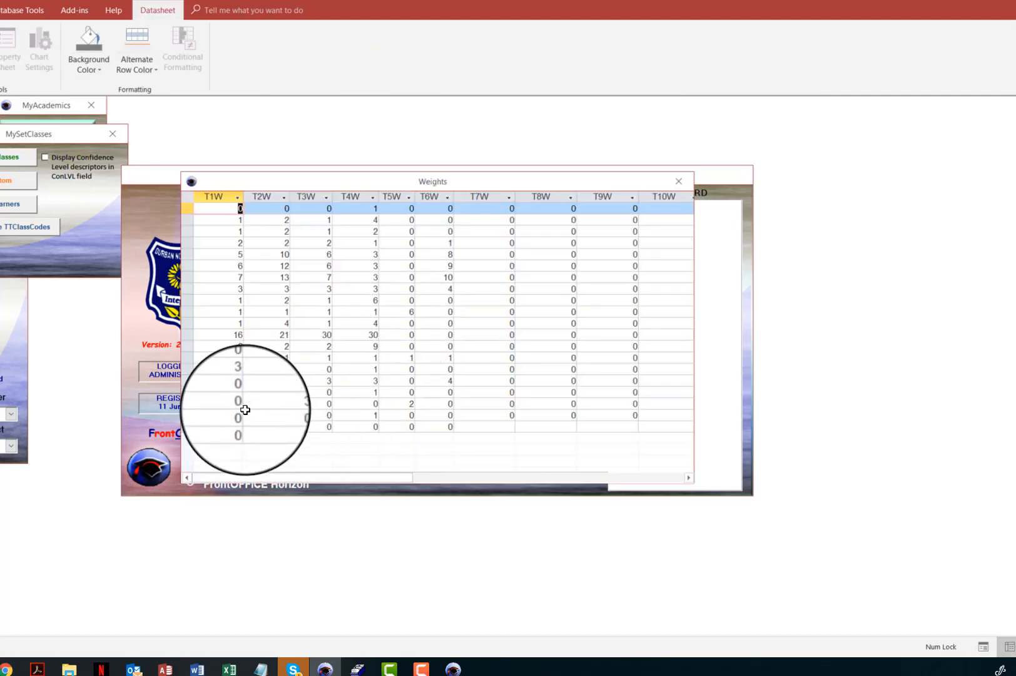
left_click(188, 404)
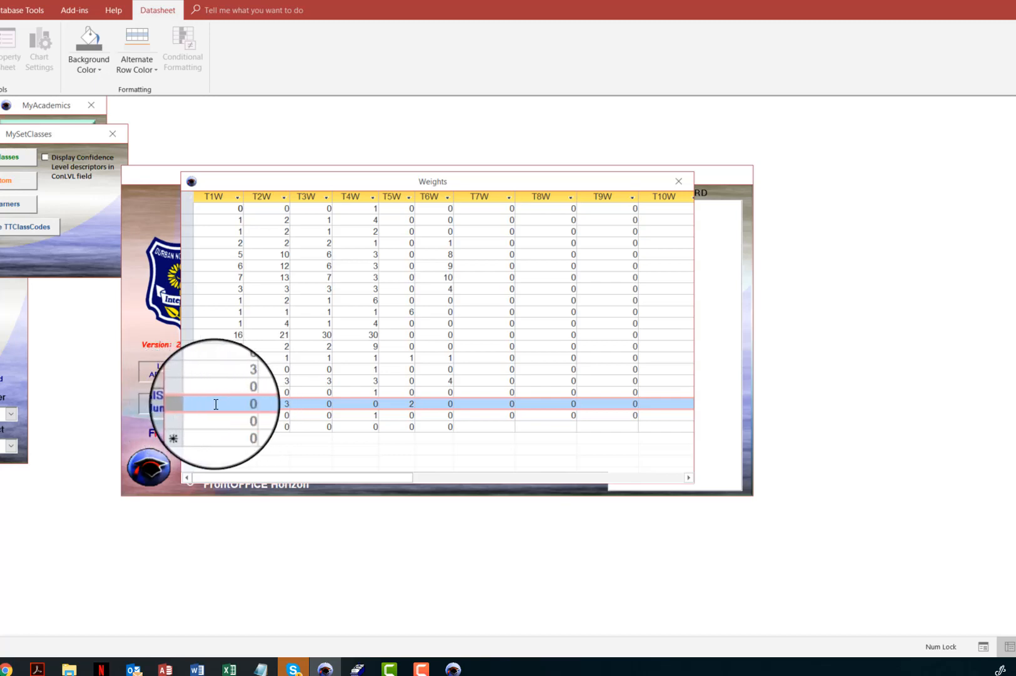
key("Tab")
key("Tab")
key("Tab")
key("Tab")
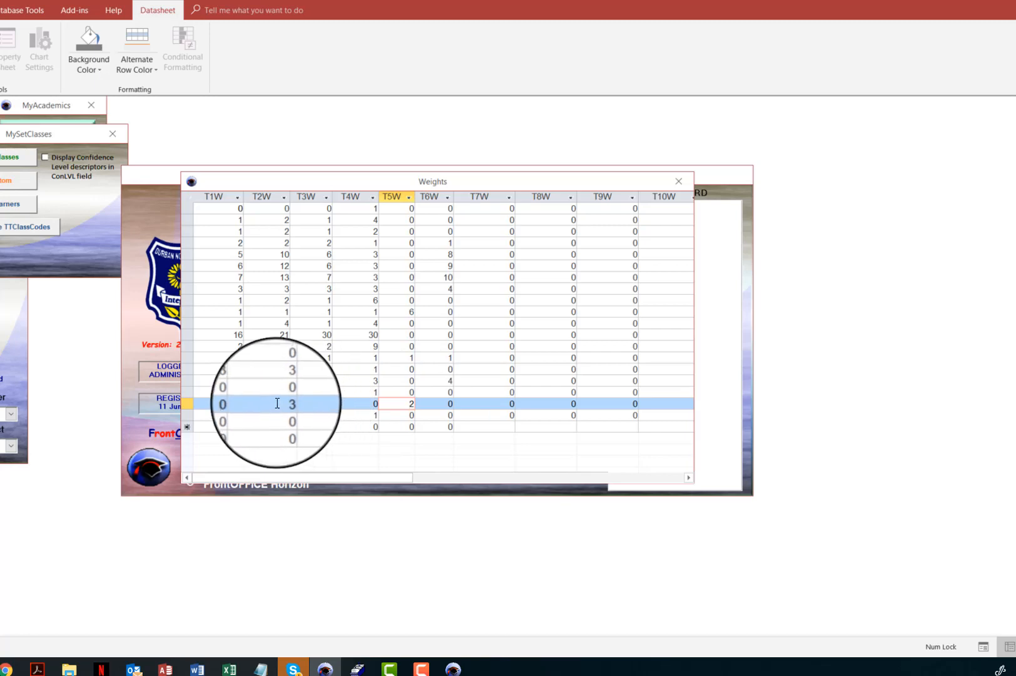
left_click(272, 196)
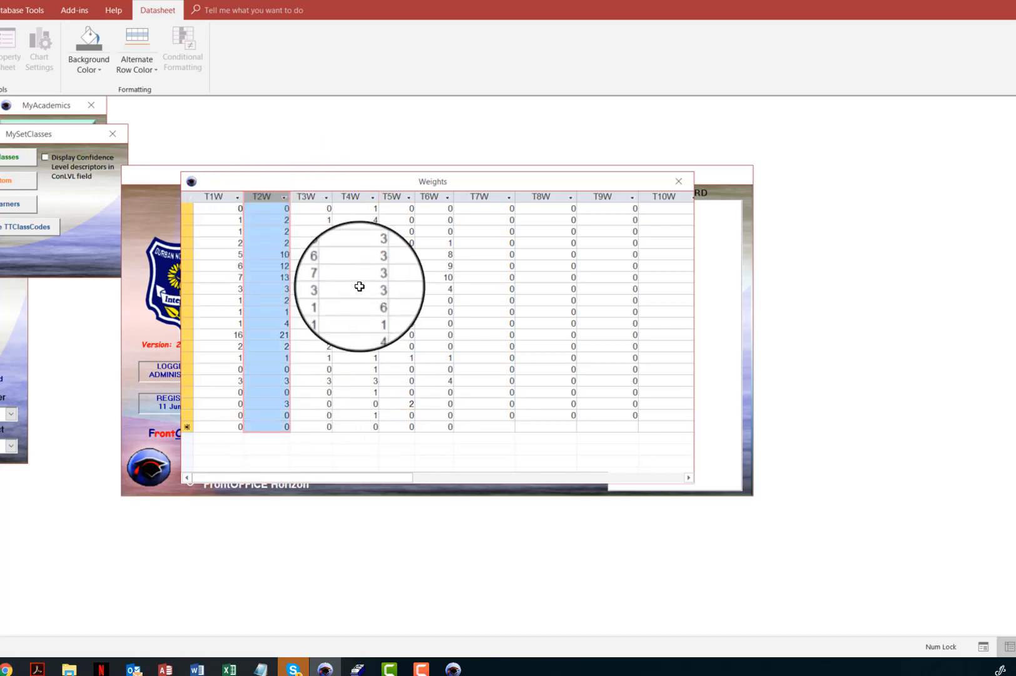
left_click(395, 196)
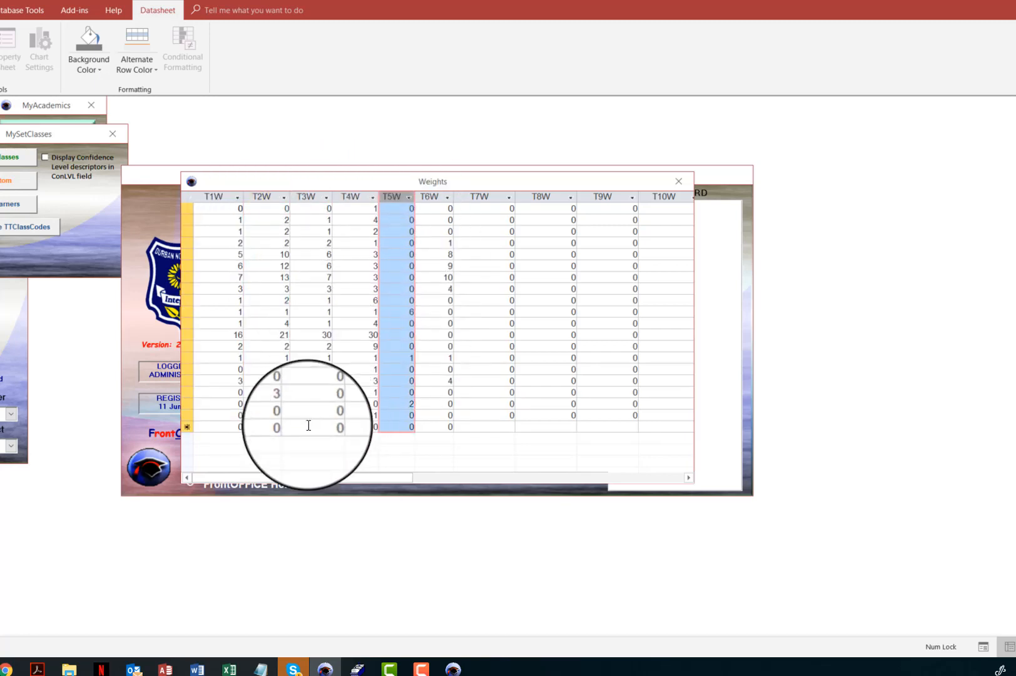
double_click(278, 404)
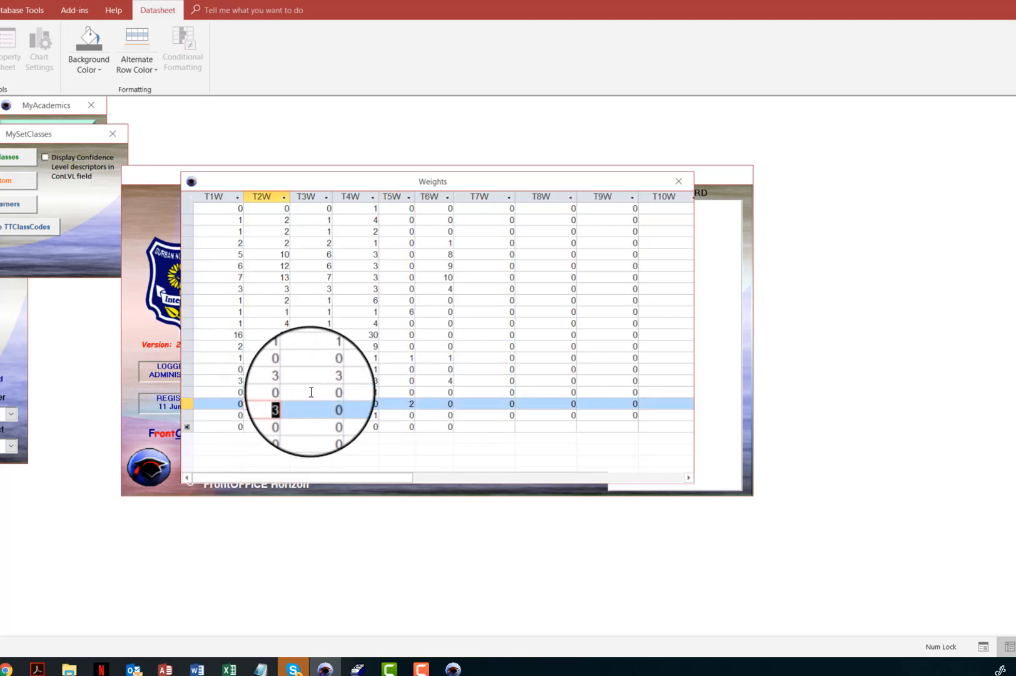
double_click(394, 404)
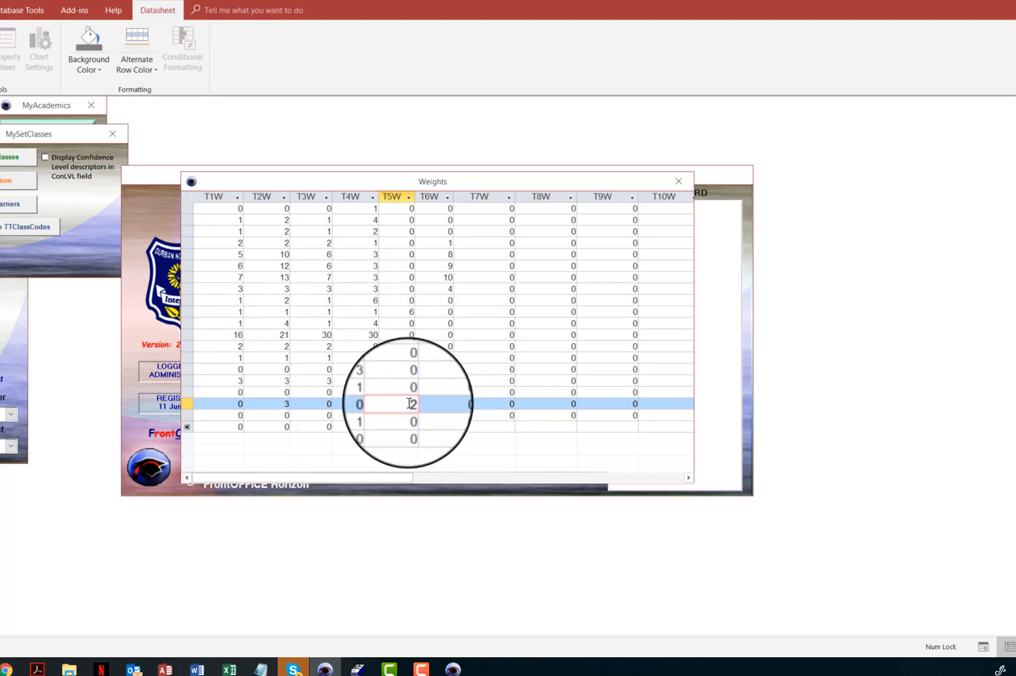
left_click_drag(272, 403, 313, 403)
left_click_drag(391, 405, 432, 404)
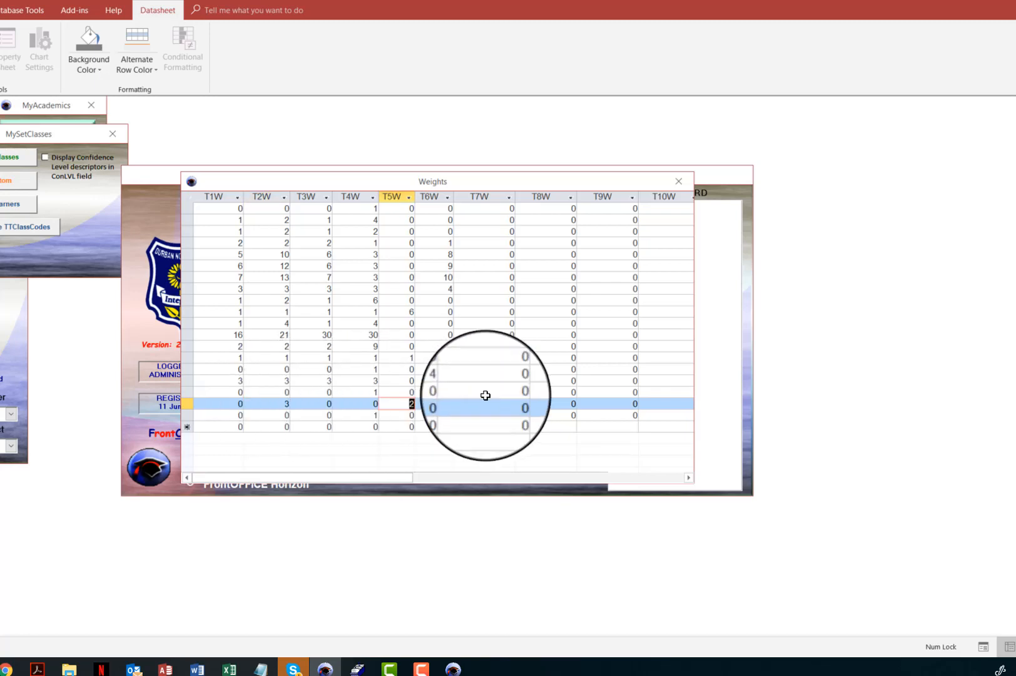
left_click(680, 181)
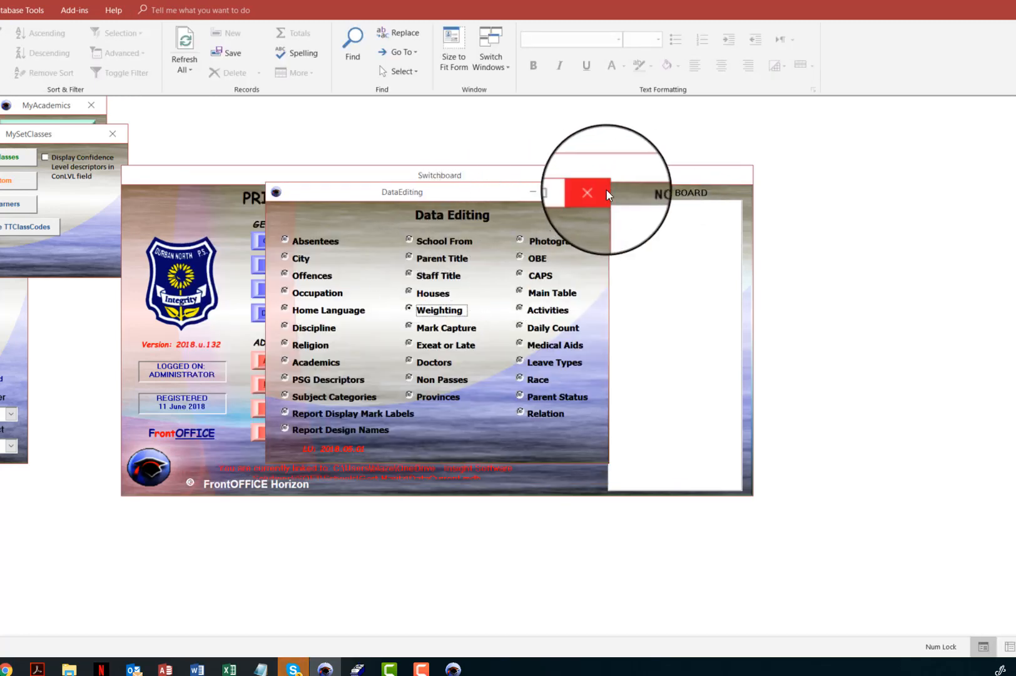
Close Data Editing, reopen the Classes list and filter it to Afrikaans Huistaal in Grade 7.
left_click(599, 187)
left_click(280, 266)
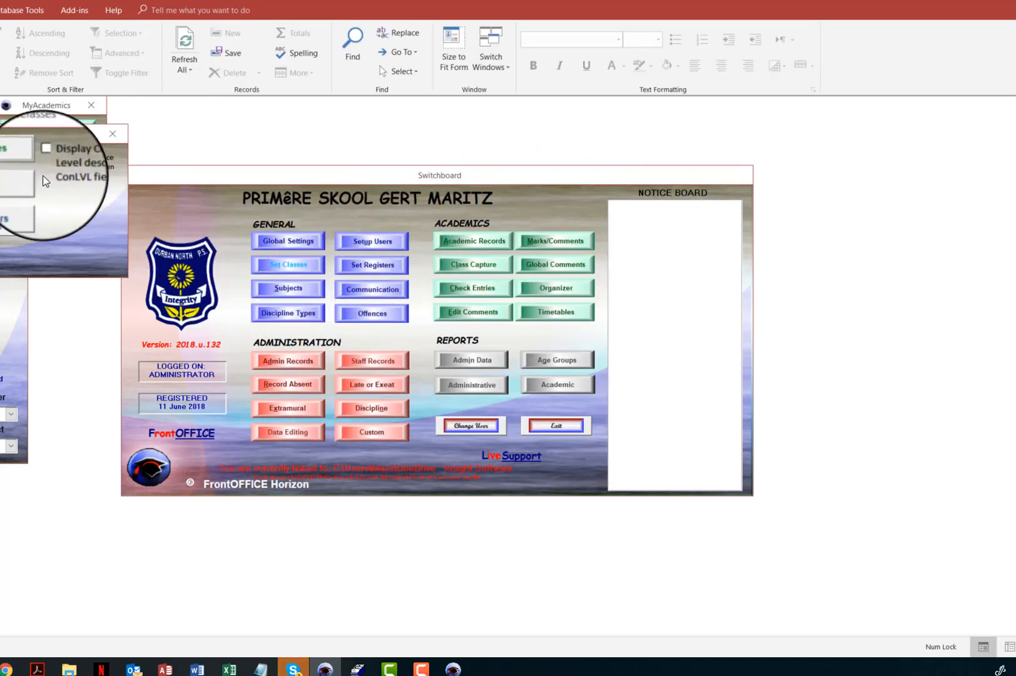
left_click(9, 156)
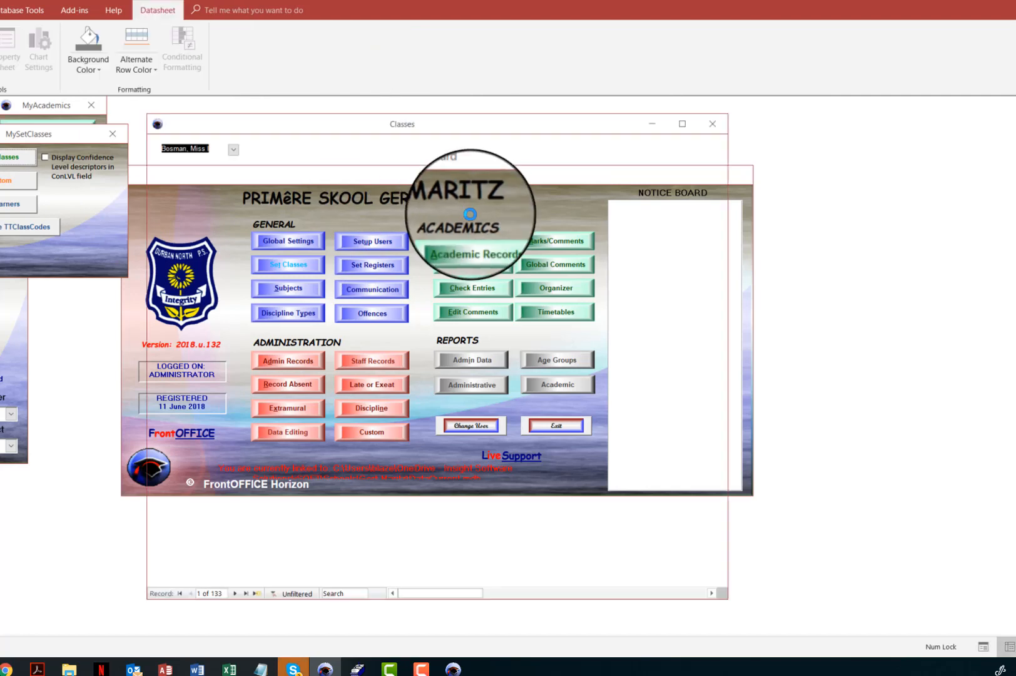
left_click(414, 235)
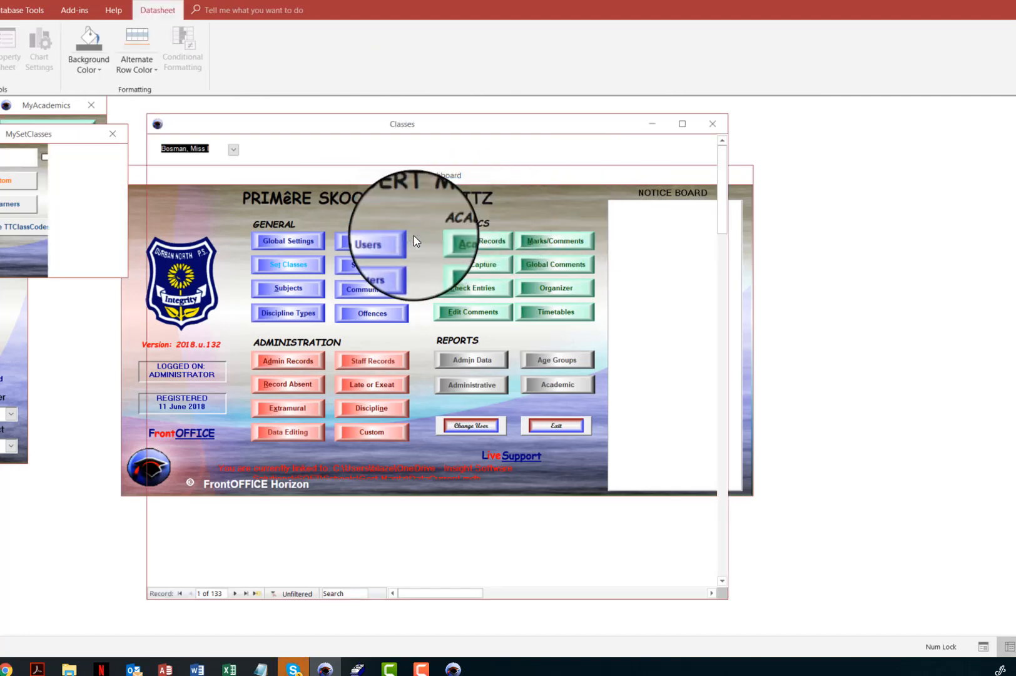
left_click(414, 238)
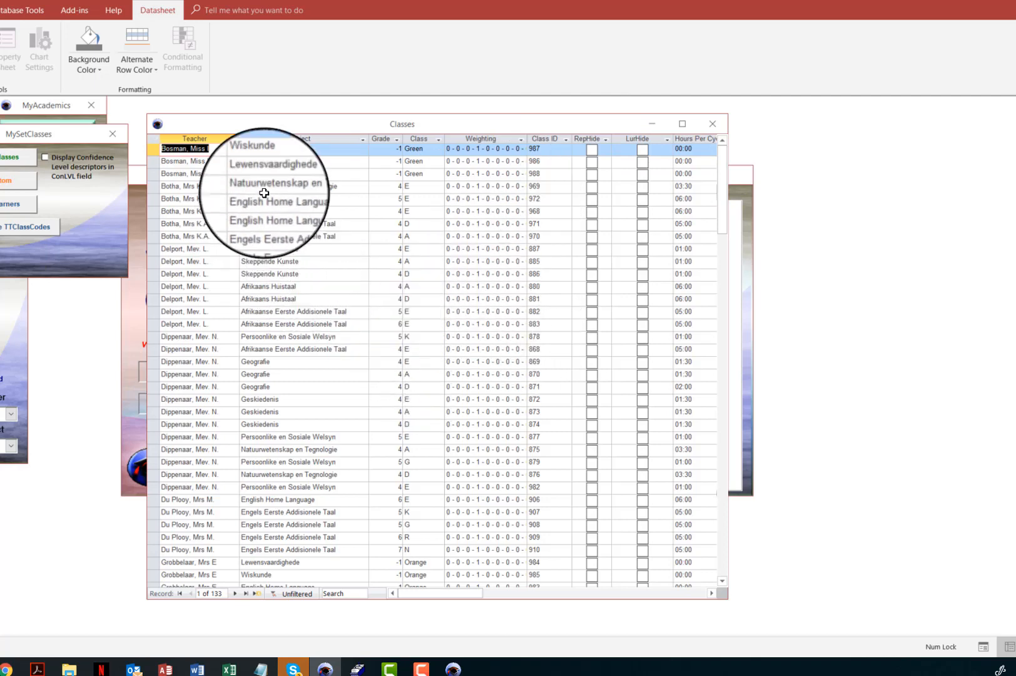
right_click(324, 151)
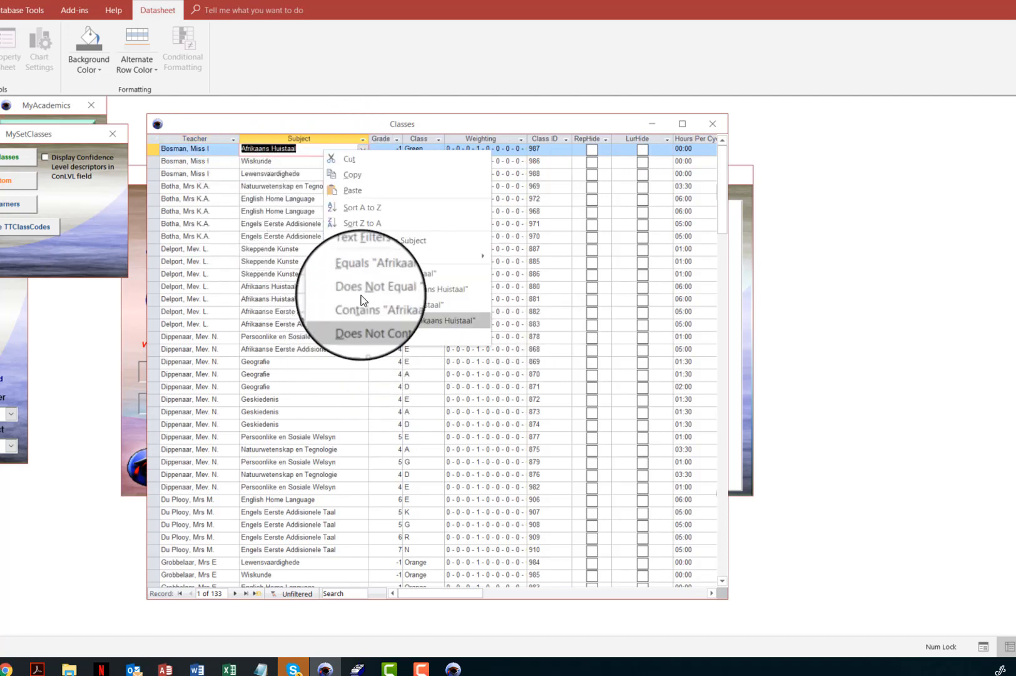
left_click(364, 273)
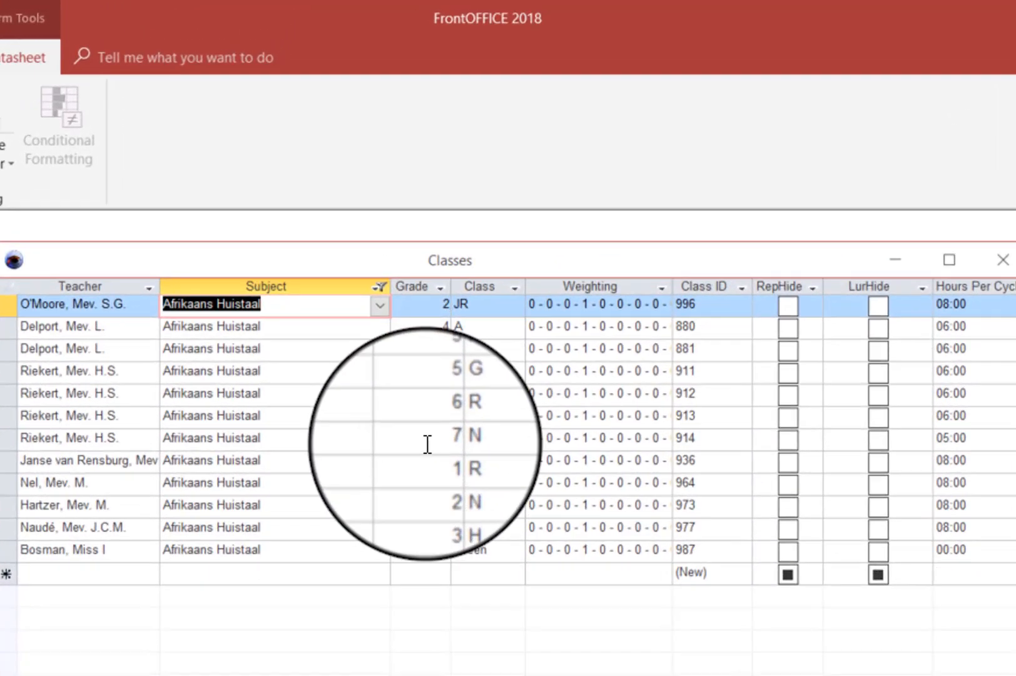
right_click(390, 227)
right_click(431, 449)
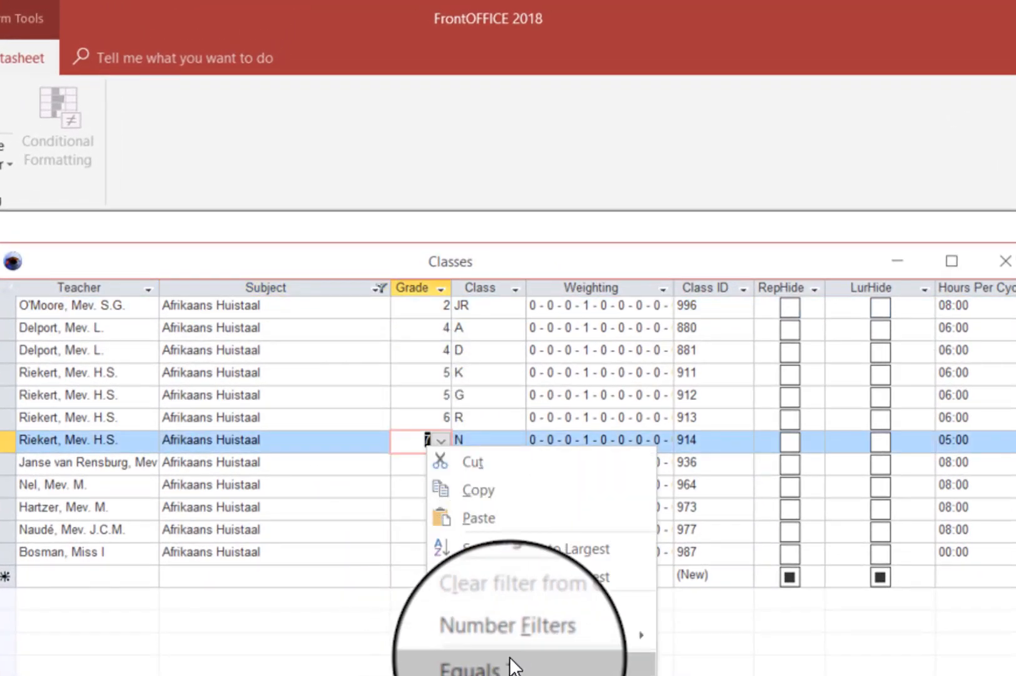
left_click(501, 646)
Set the Grade 7 Afrikaans Huistaal class's Weighting to 0 - 3 - 0 - 0 - 2 - 0 - 0 - 0.
left_click(658, 303)
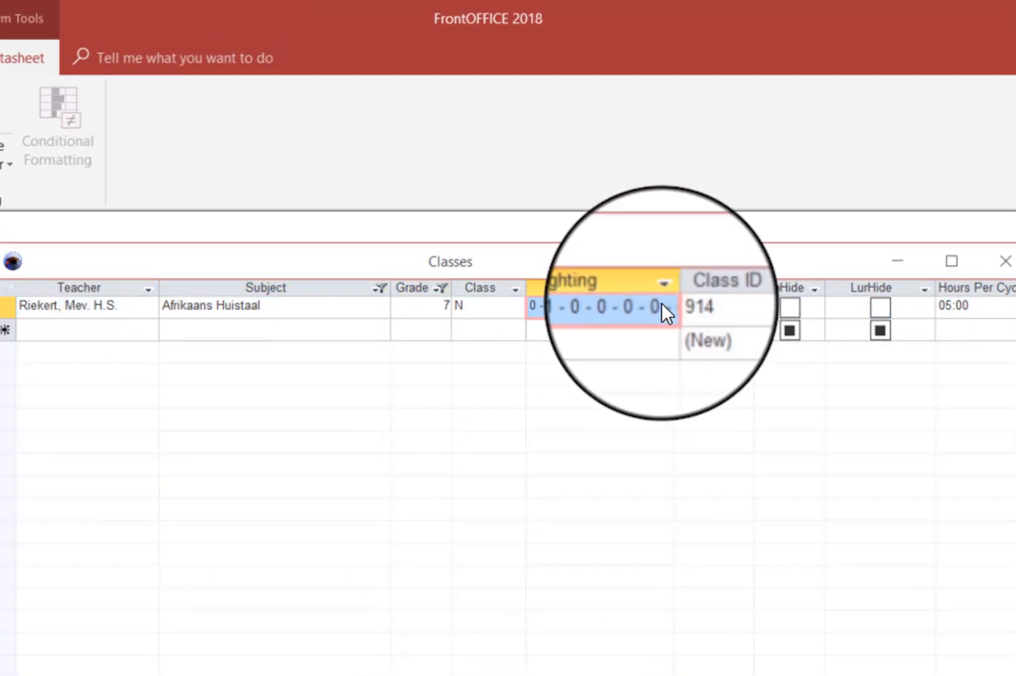
left_click(661, 303)
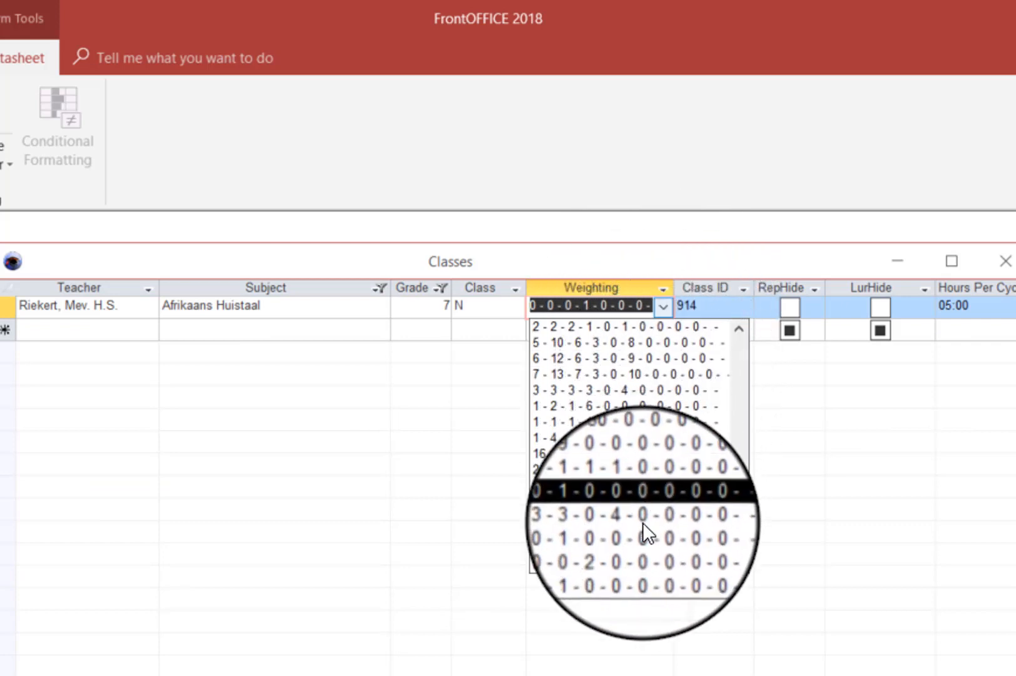
left_click(638, 545)
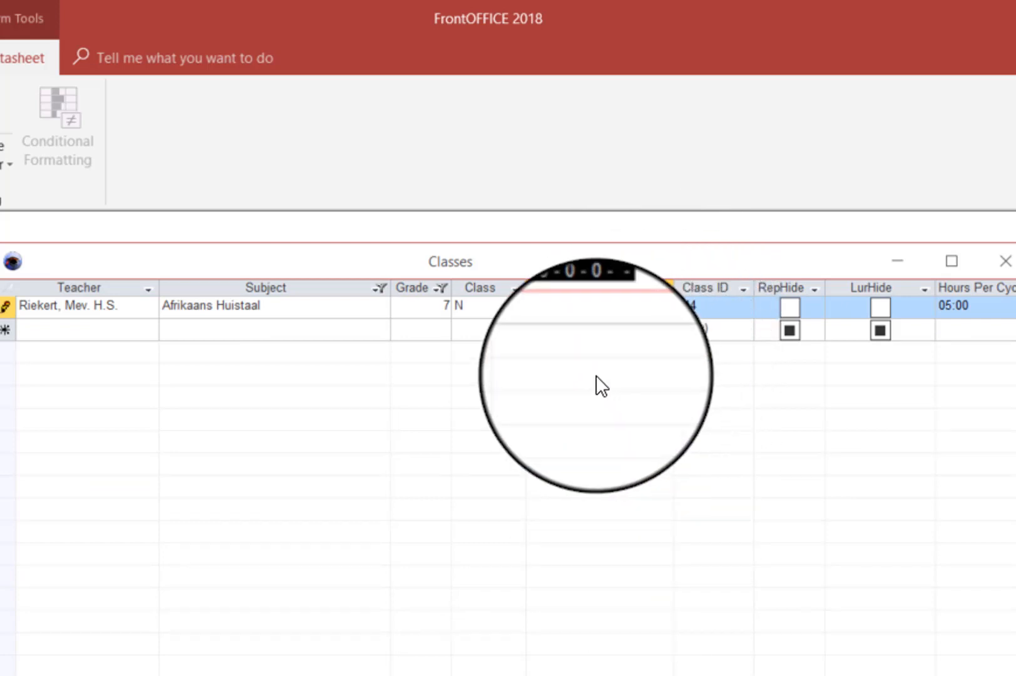
left_click(501, 304)
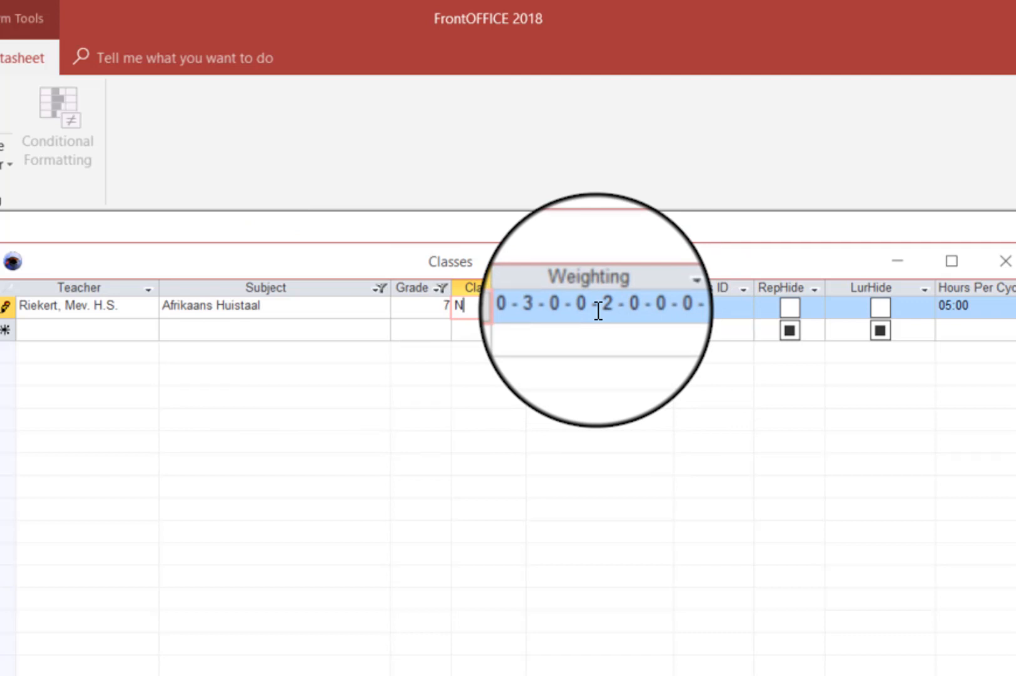
left_click(599, 311)
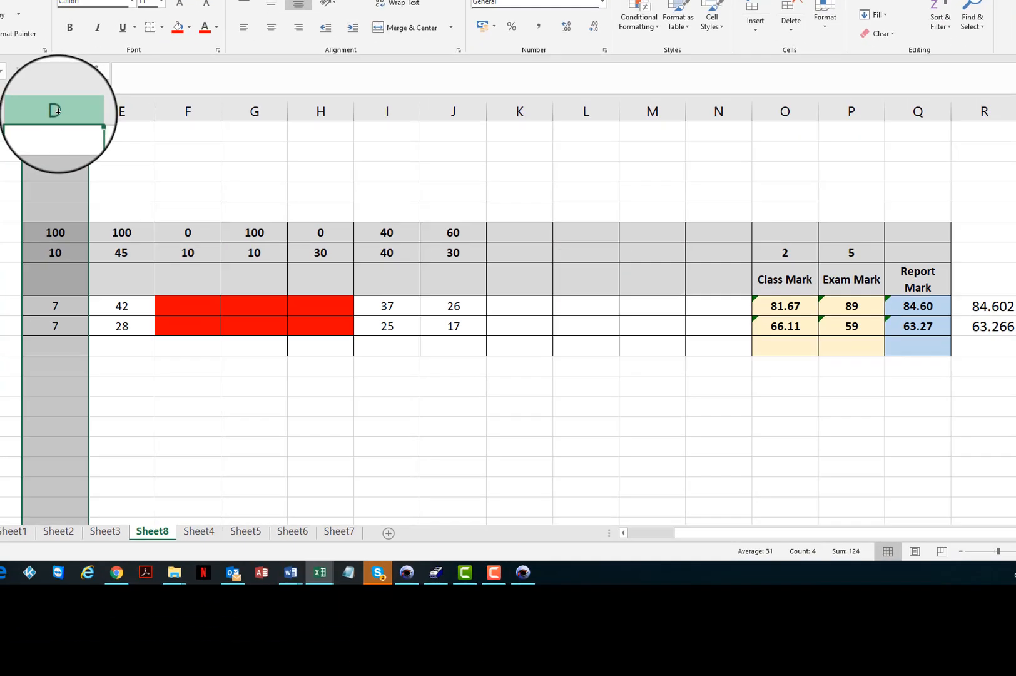
Examine the Class Mark and Exam Mark formulas and the mark and weight cells they reference.
left_click(113, 110)
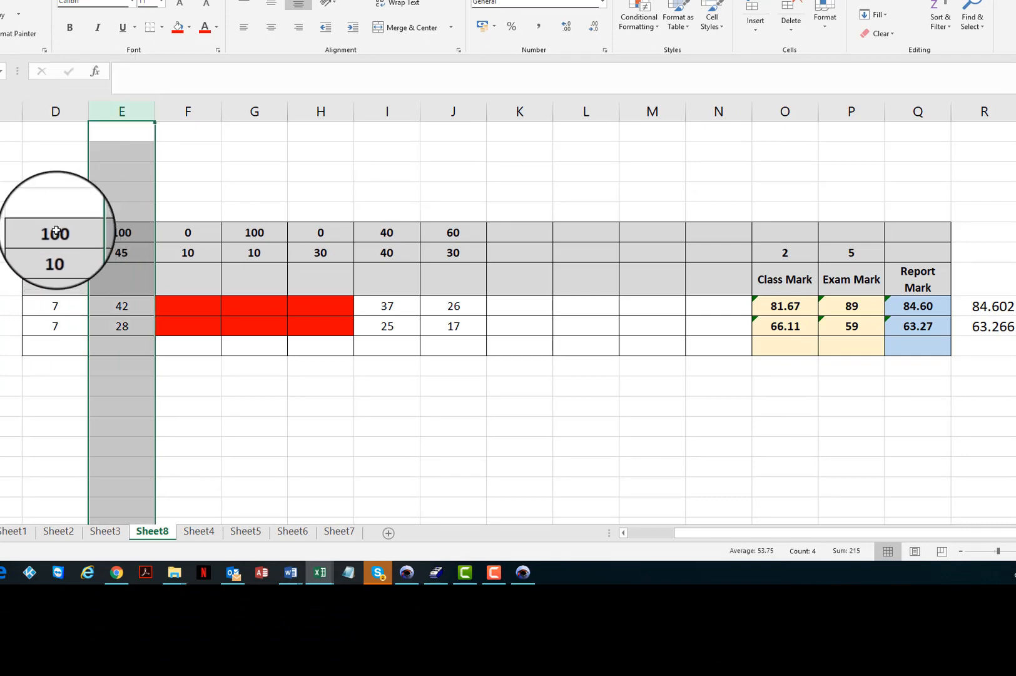
left_click(56, 111)
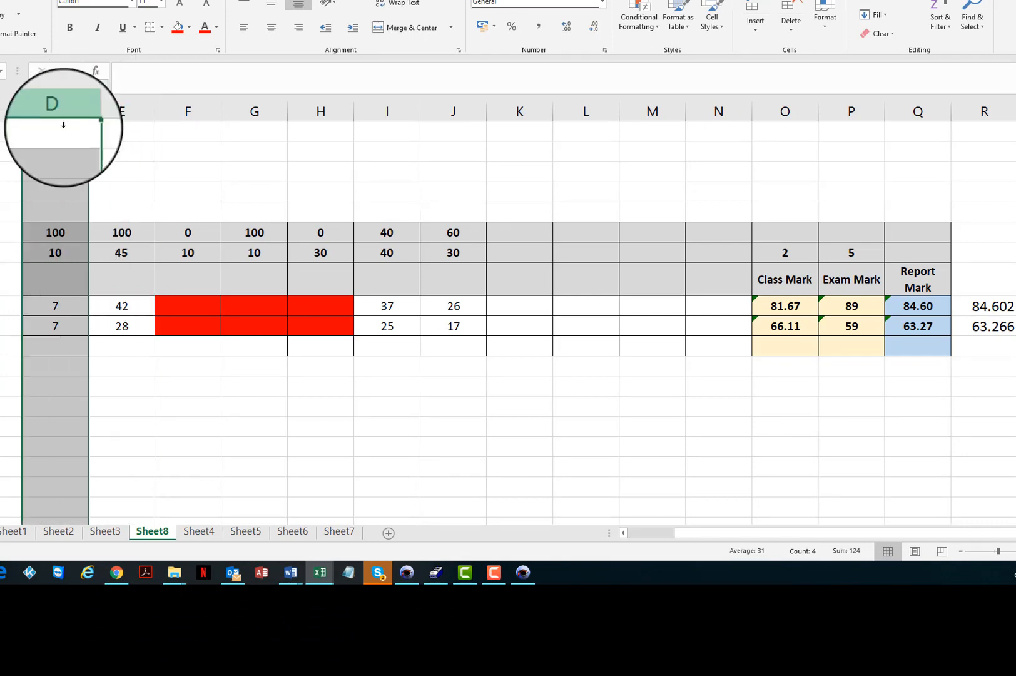
left_click(791, 306)
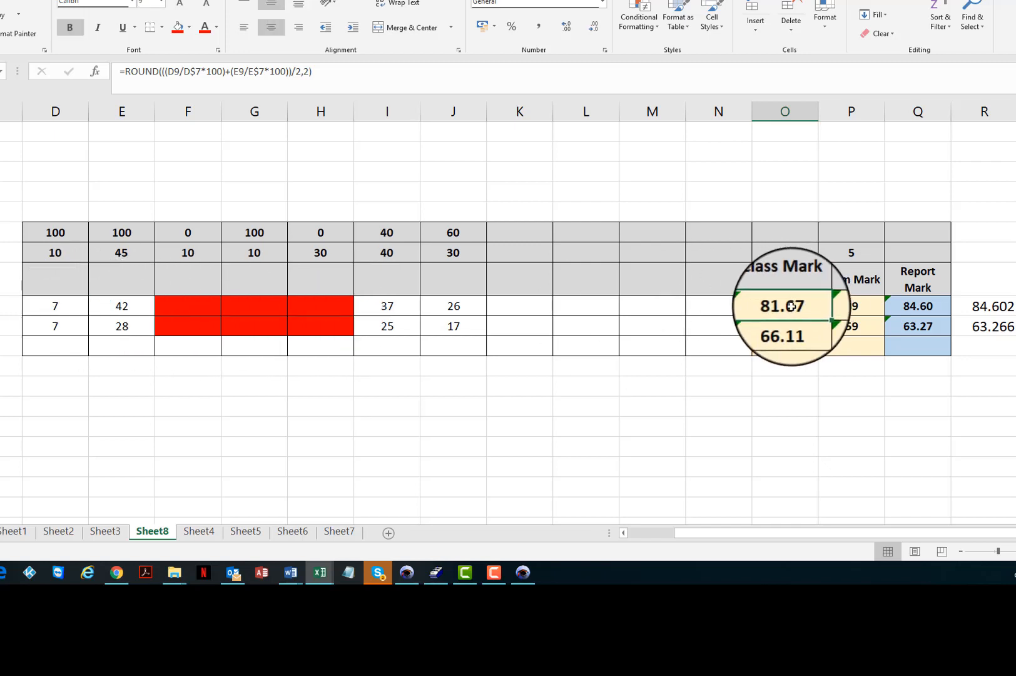
left_click(70, 307)
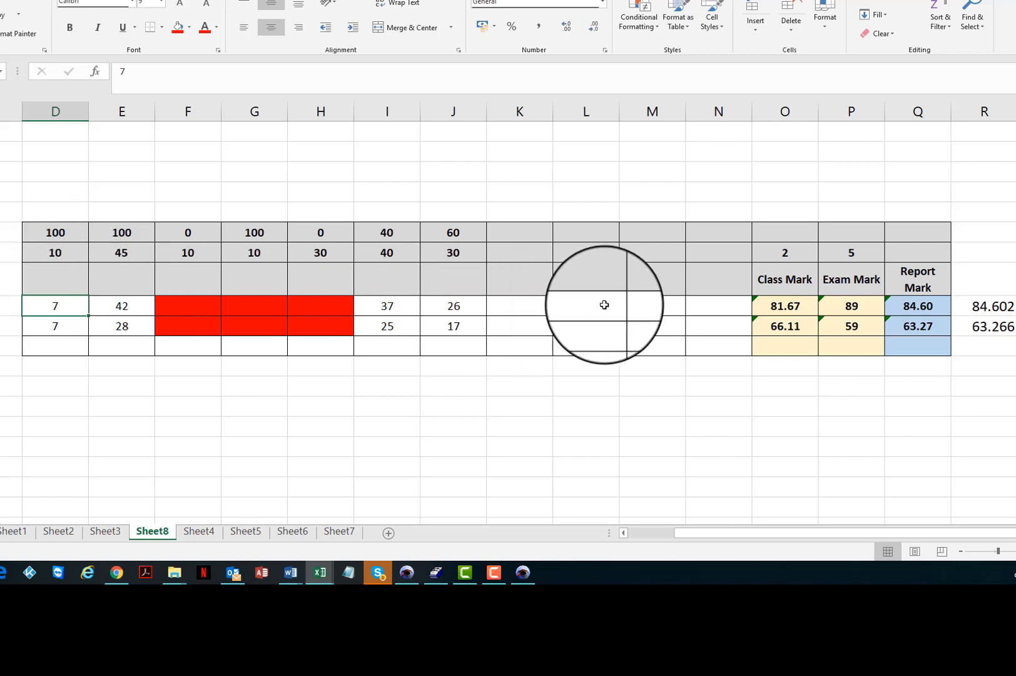
left_click(782, 309)
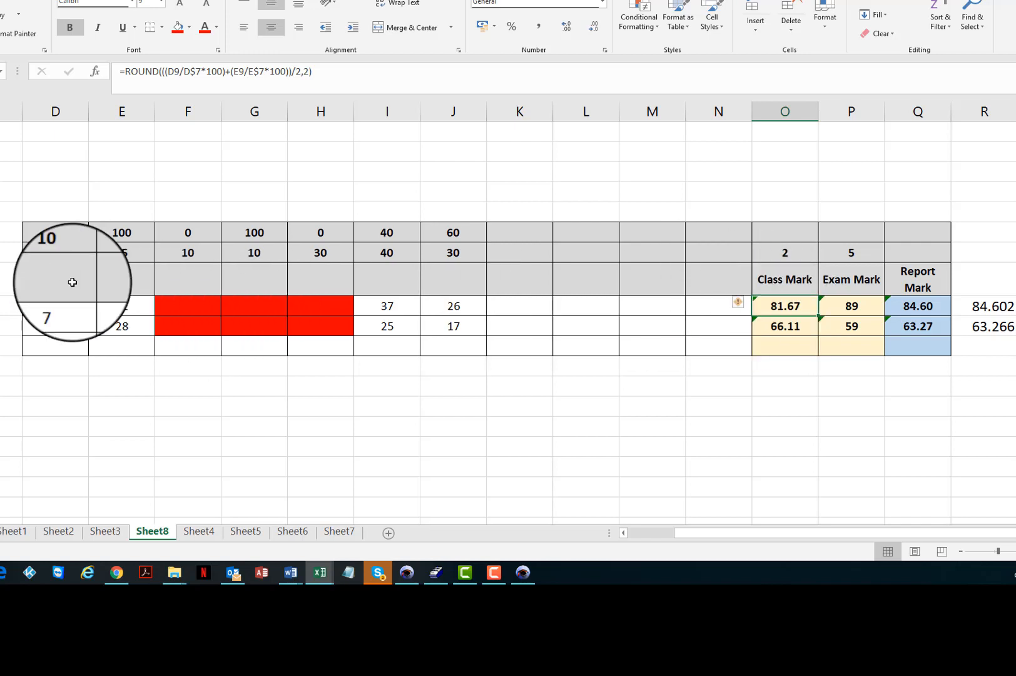
left_click(57, 306)
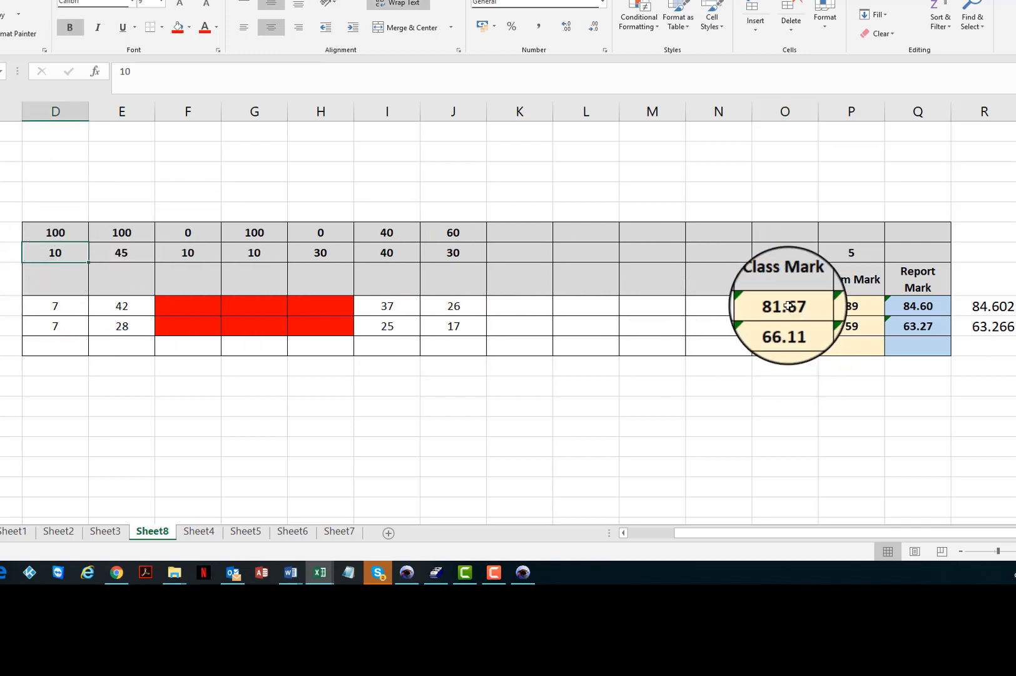
left_click(851, 306)
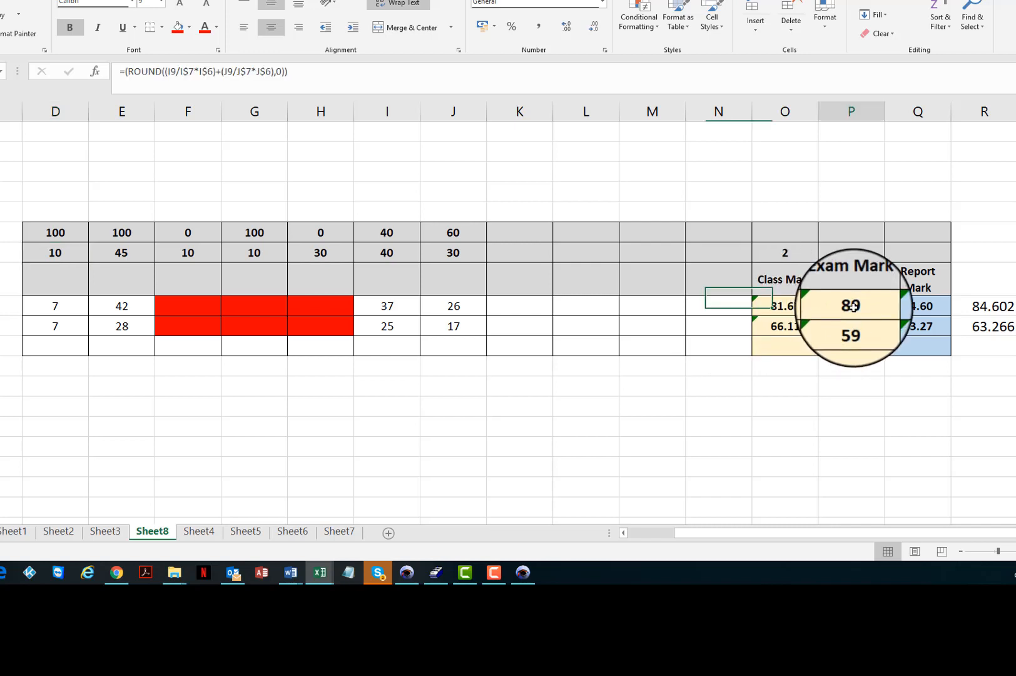
left_click(136, 310)
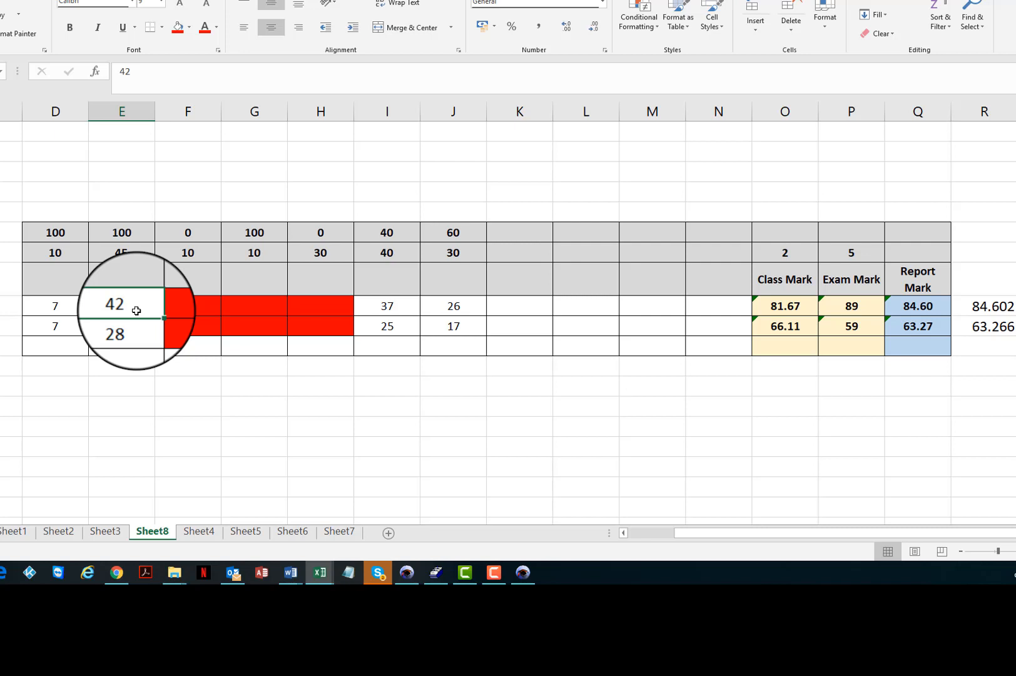
left_click(139, 251)
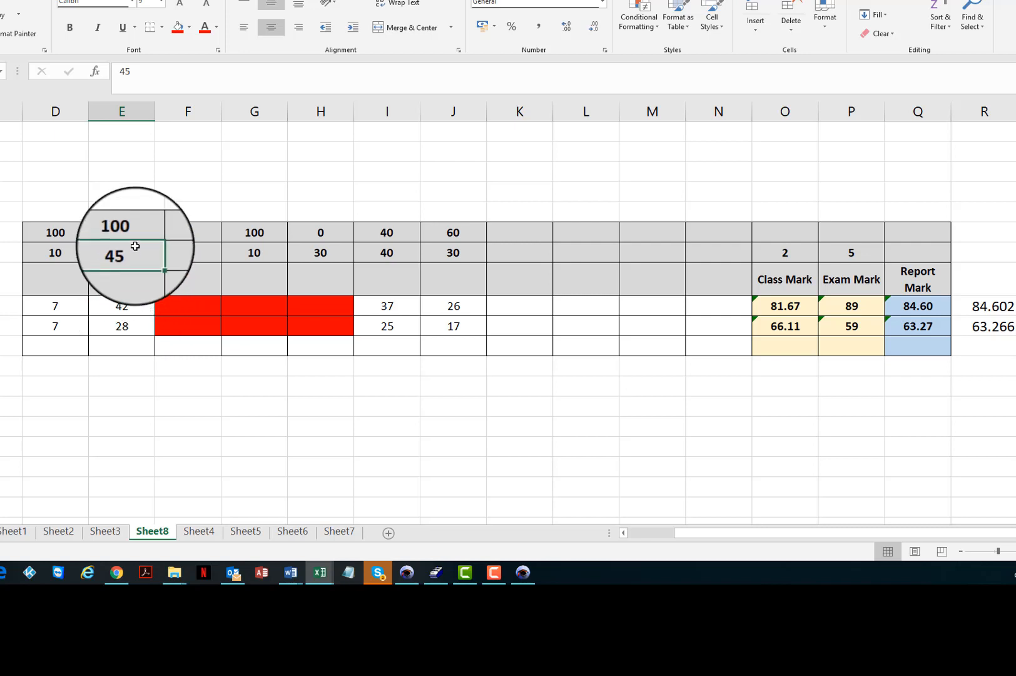
left_click(862, 308)
left_click(780, 306)
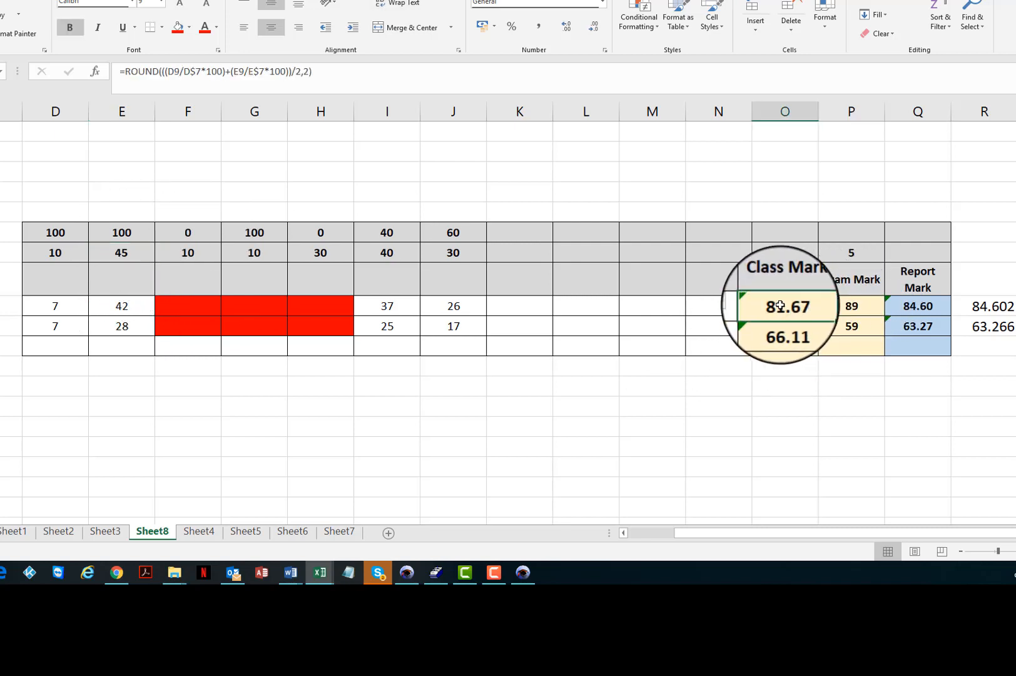
left_click(854, 306)
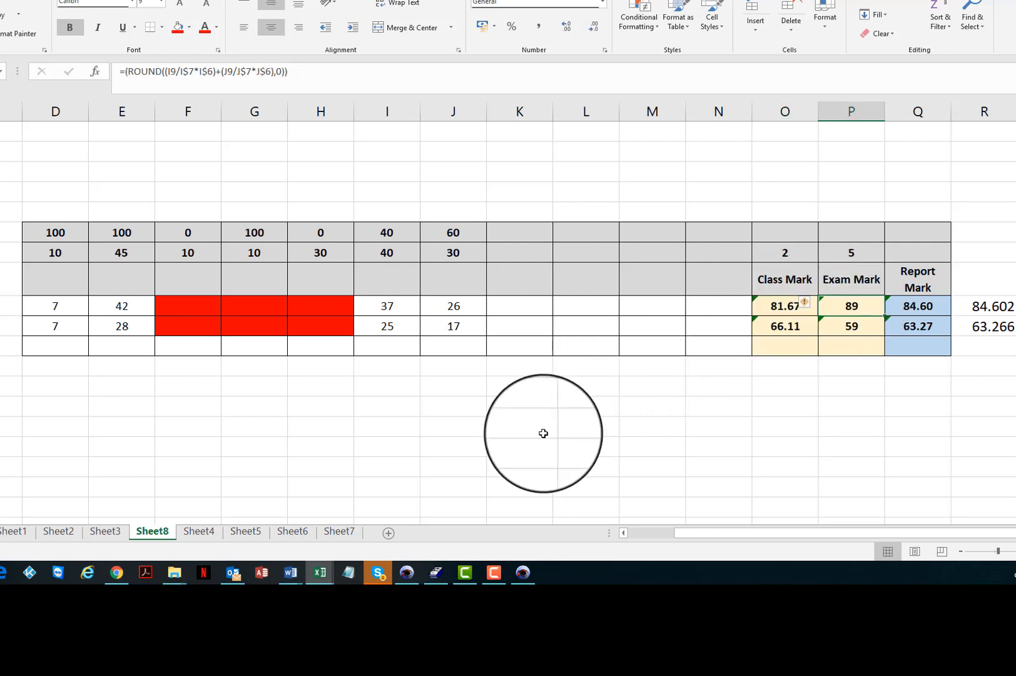
Switch to SA-SAMS and close the filtered Classes list.
left_click(410, 576)
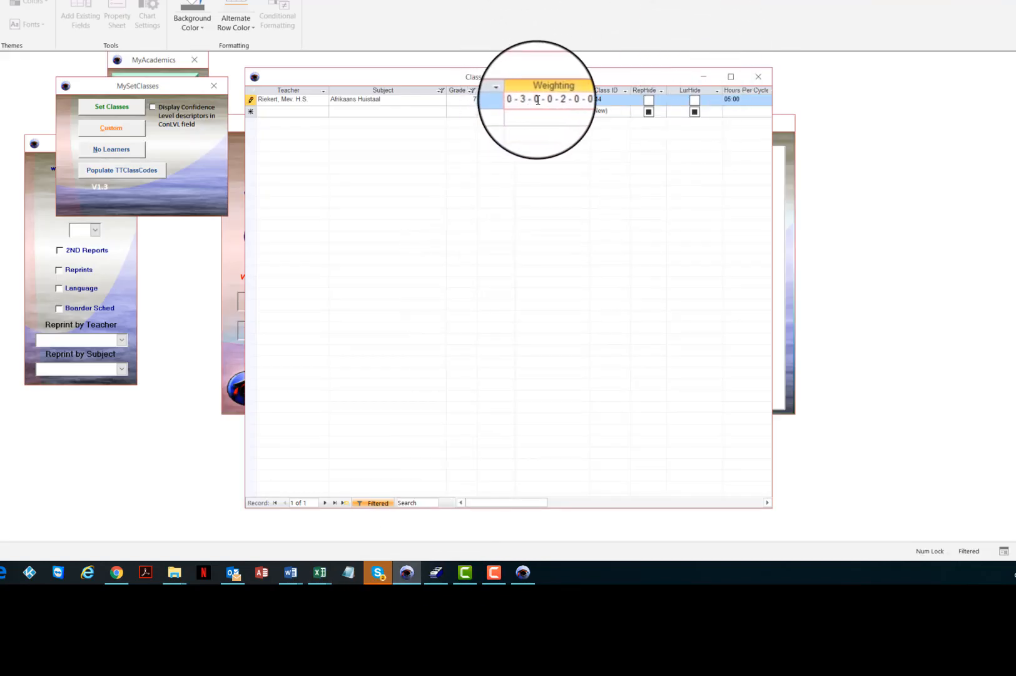
left_click(755, 84)
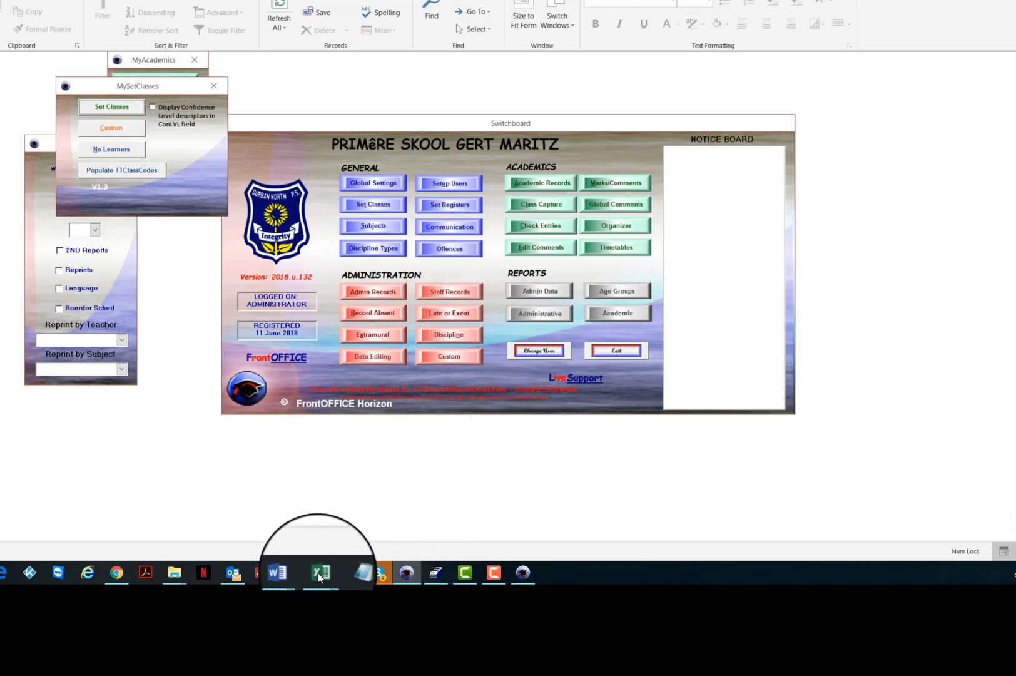
Return to the Primary.xlsx workbook and examine the Class Mark and Exam Mark term weight cells.
mouse_move(320, 572)
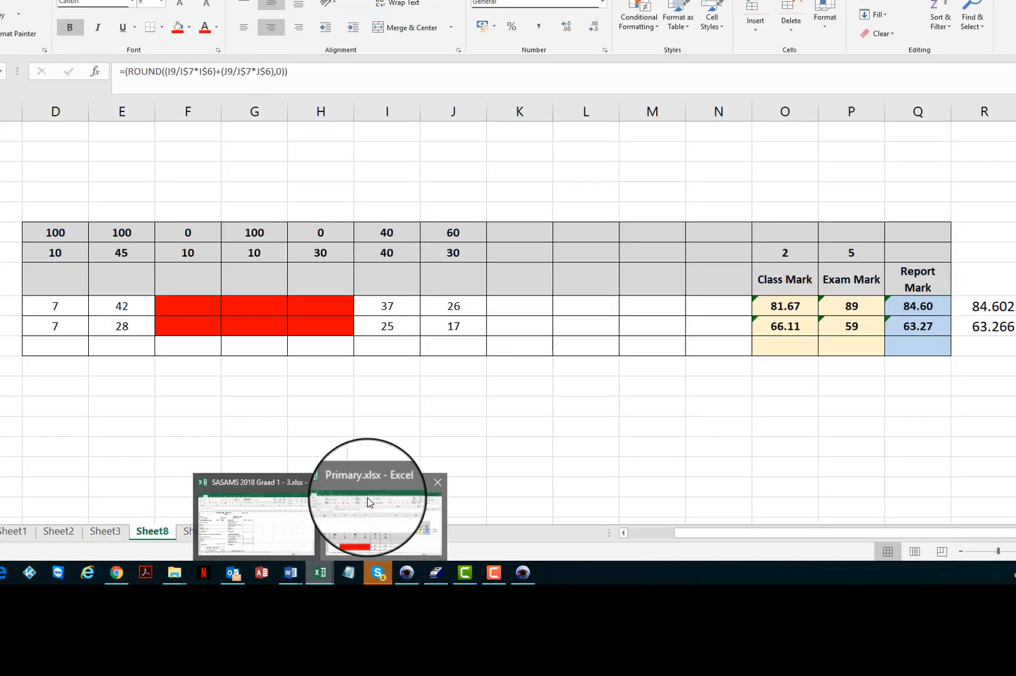
left_click(369, 502)
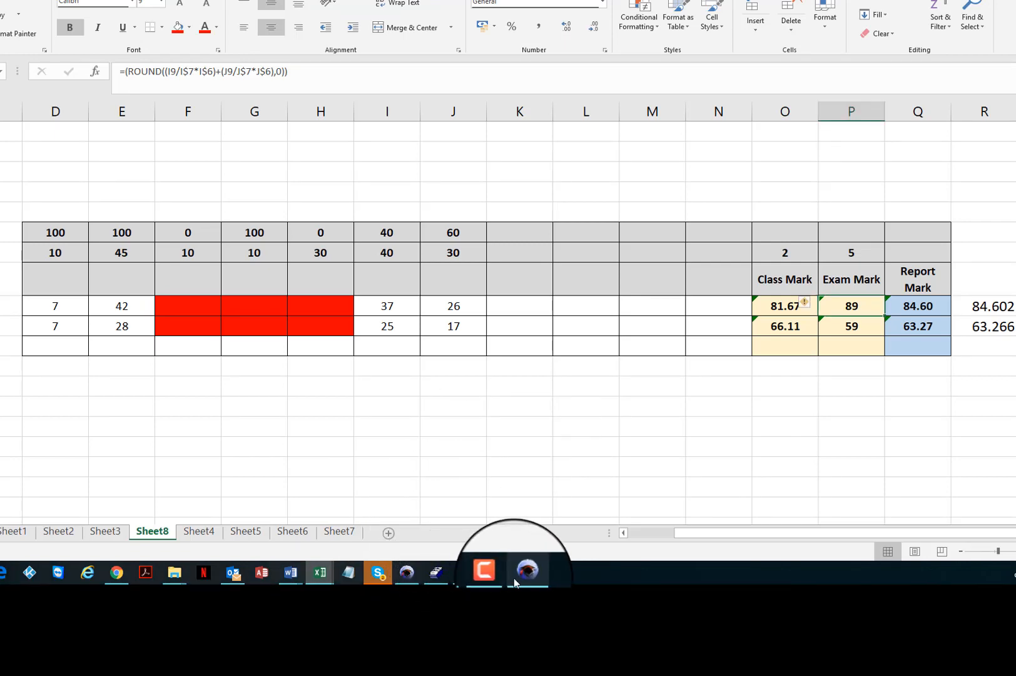
left_click(514, 582)
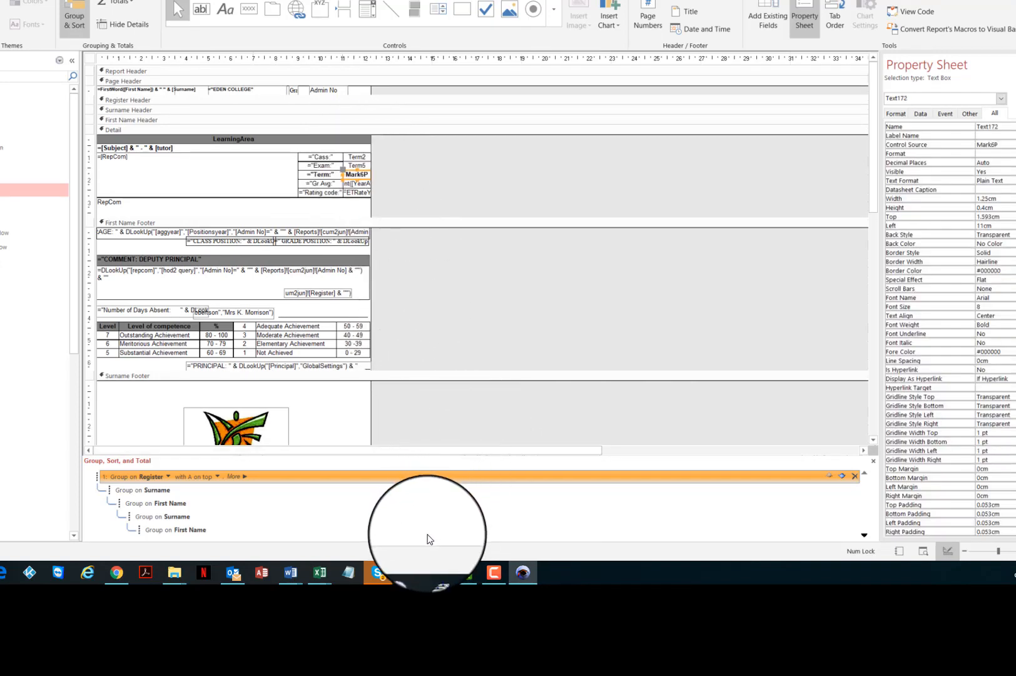
mouse_move(321, 577)
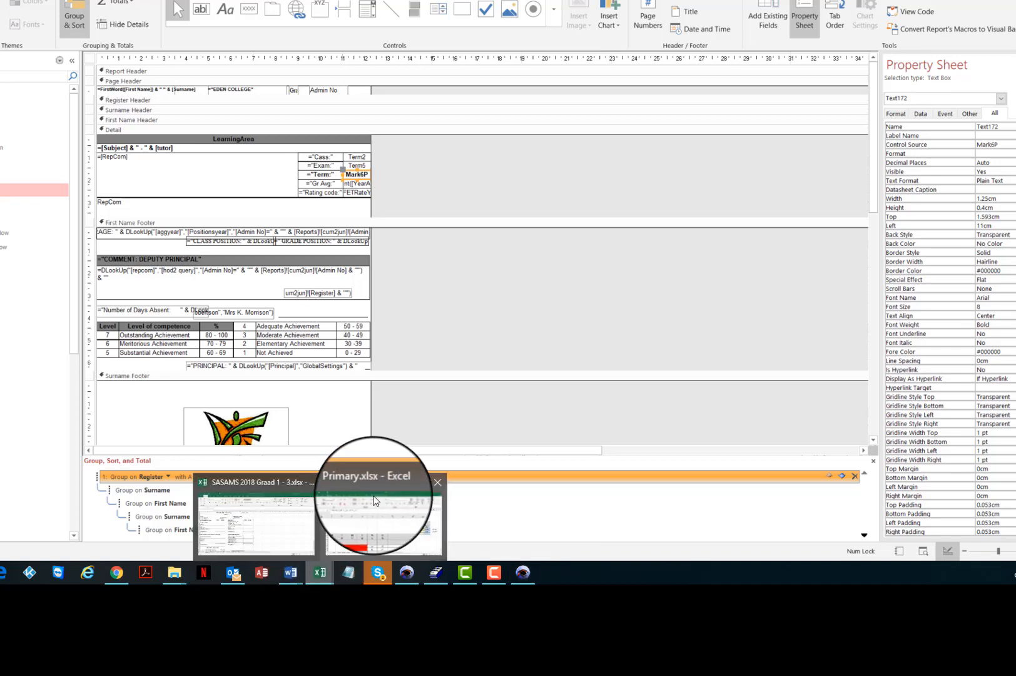
left_click(382, 450)
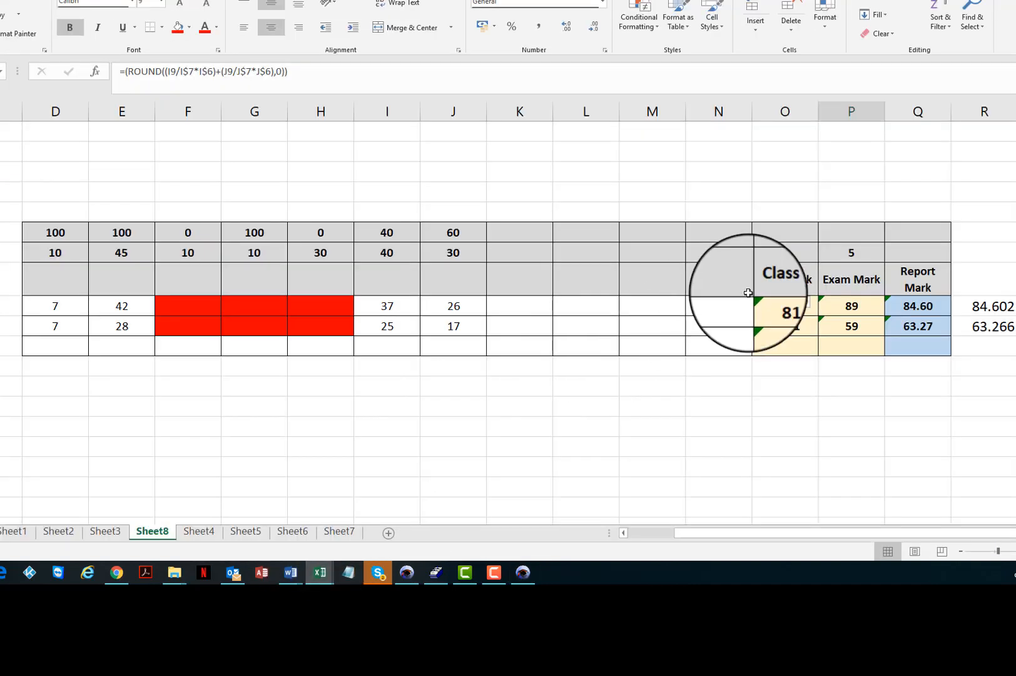
left_click(789, 305)
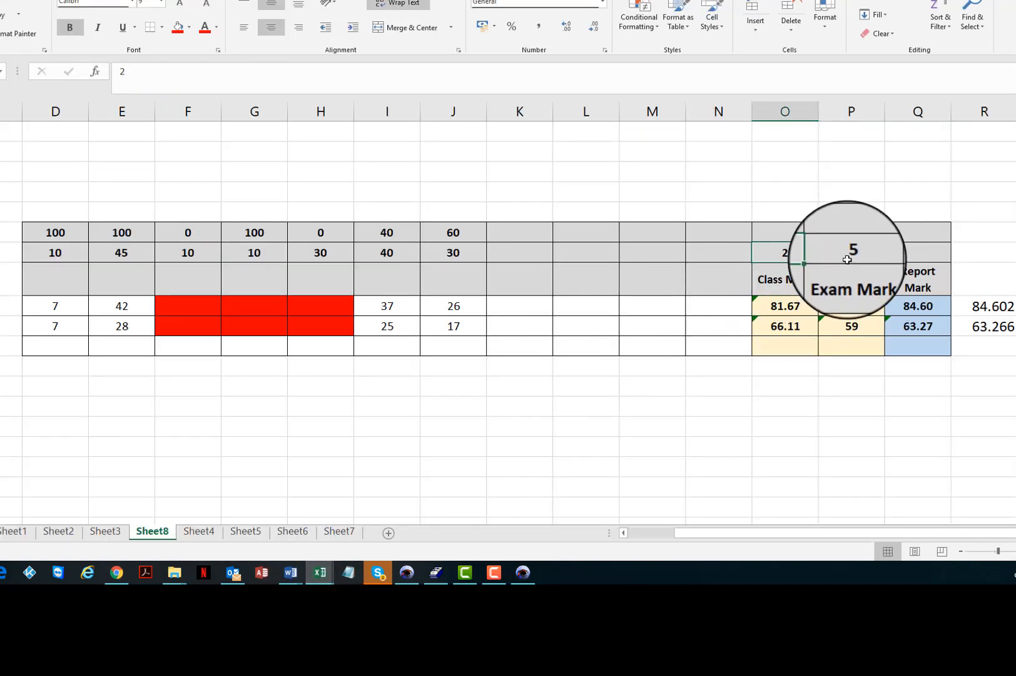
left_click(851, 306)
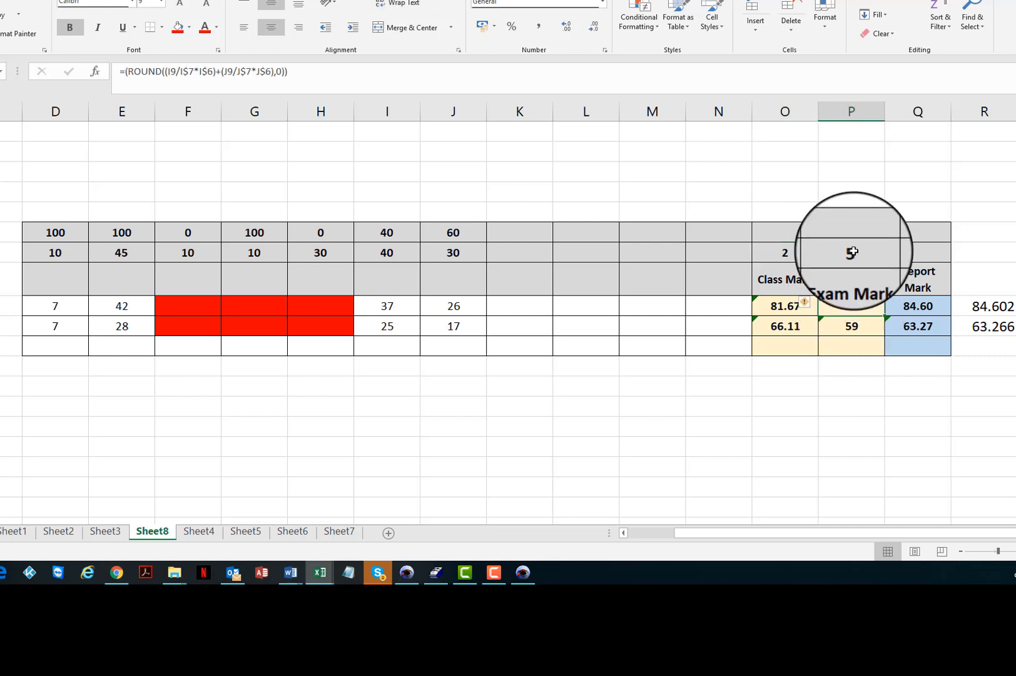
In SA-SAMS, open Set Classes, accept the prompt without a filter and close the full Classes list.
left_click(410, 574)
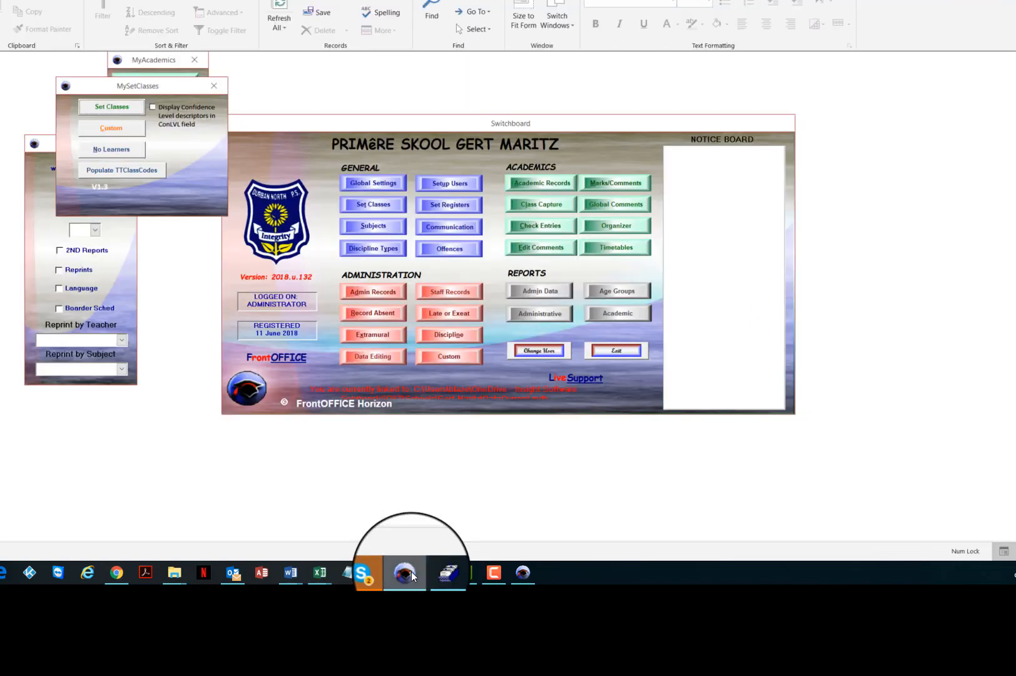
left_click(109, 112)
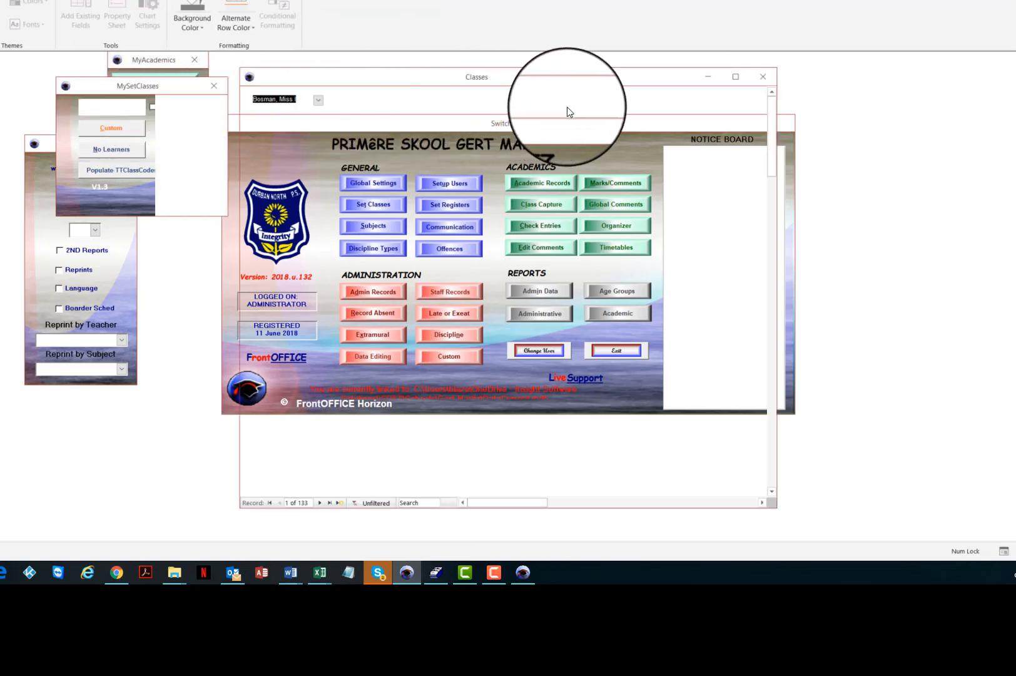
left_click(481, 180)
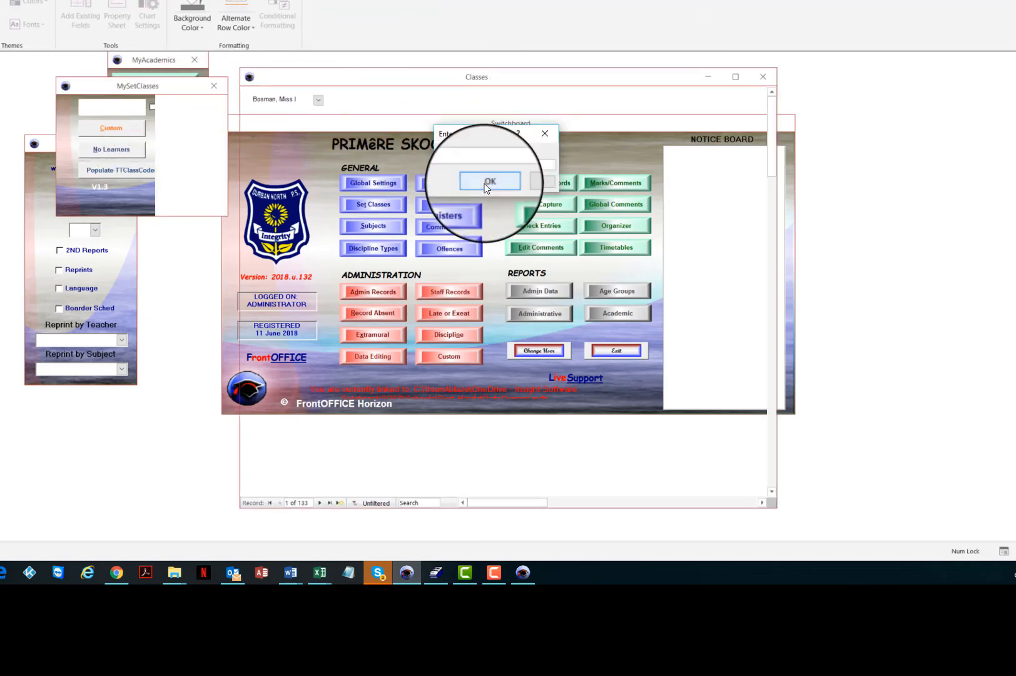
left_click(484, 183)
left_click(547, 98)
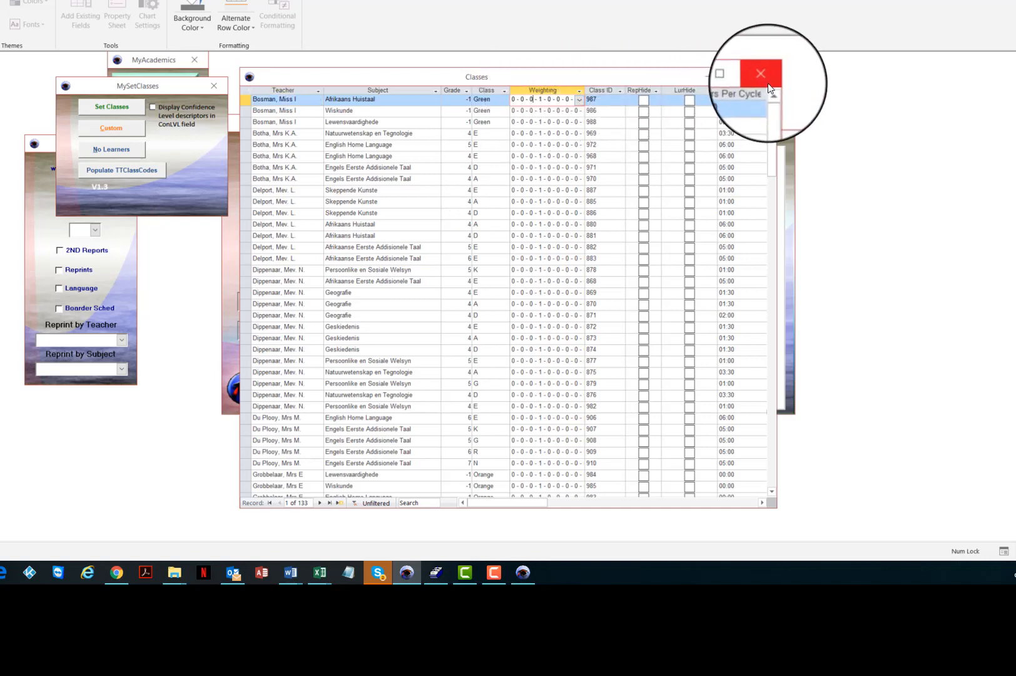
left_click(789, 123)
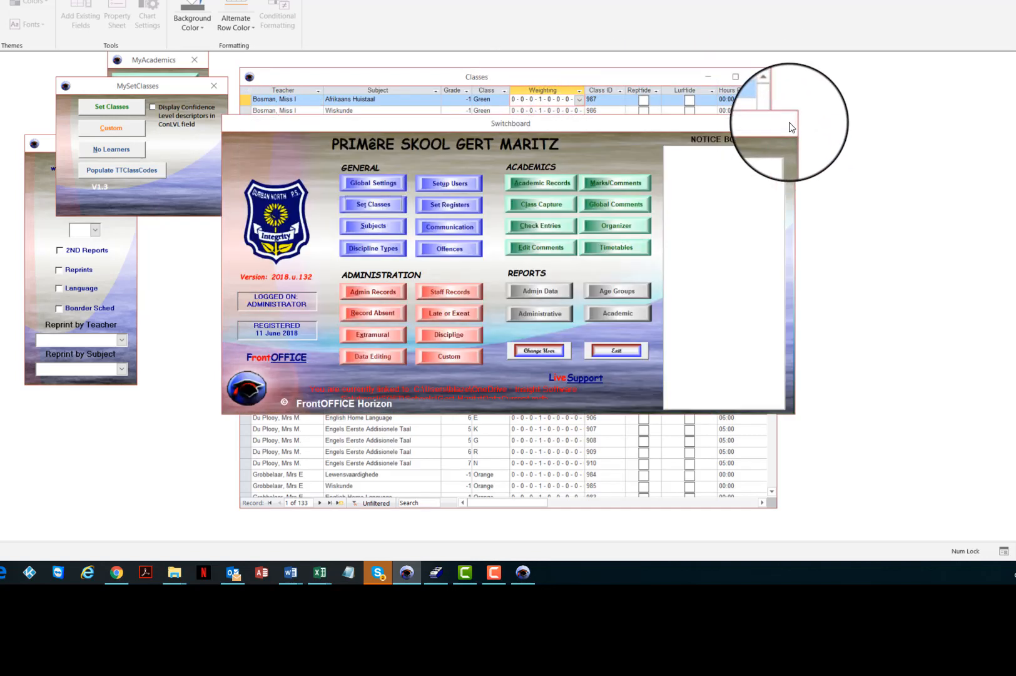